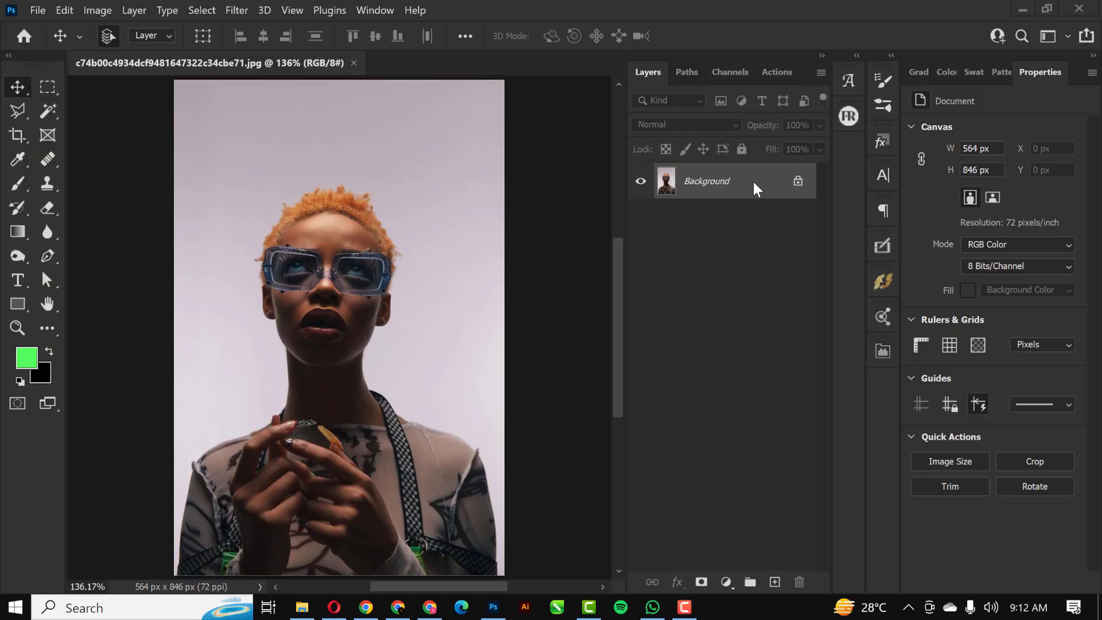
Step: Convert the locked portrait background into a regular layer and remove the backdrop behind the woman
double_click(752, 181)
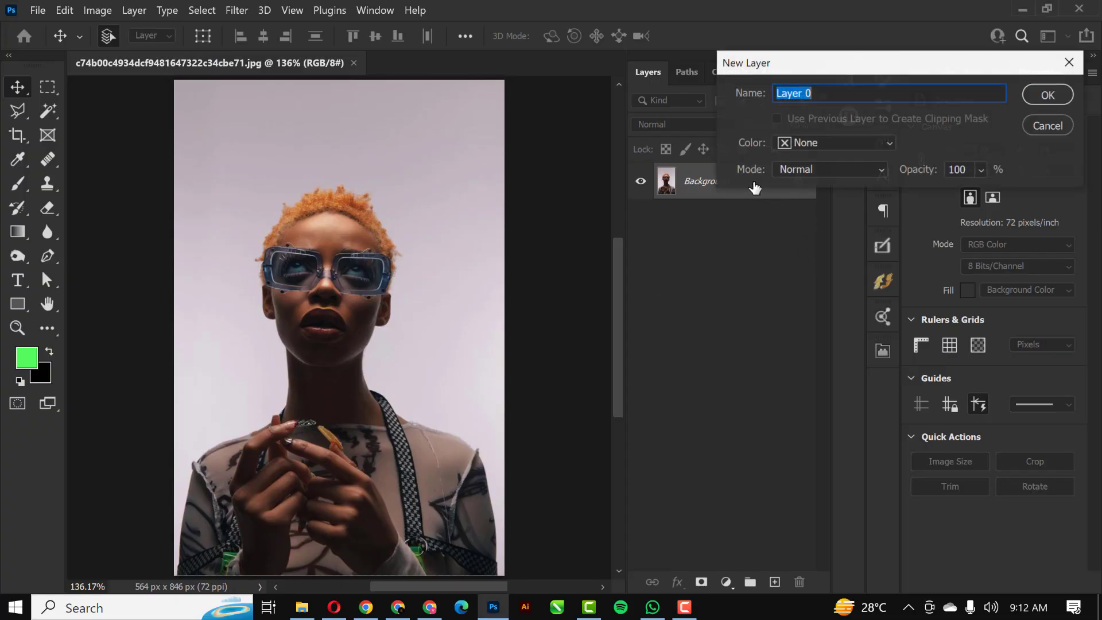
click(1047, 95)
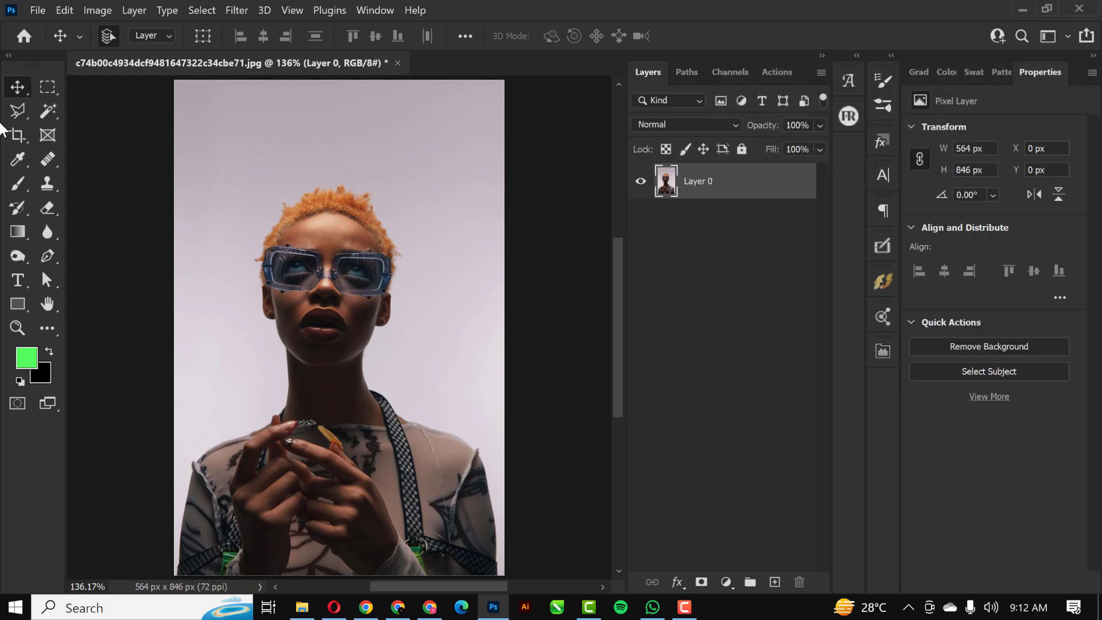
click(47, 260)
click(57, 259)
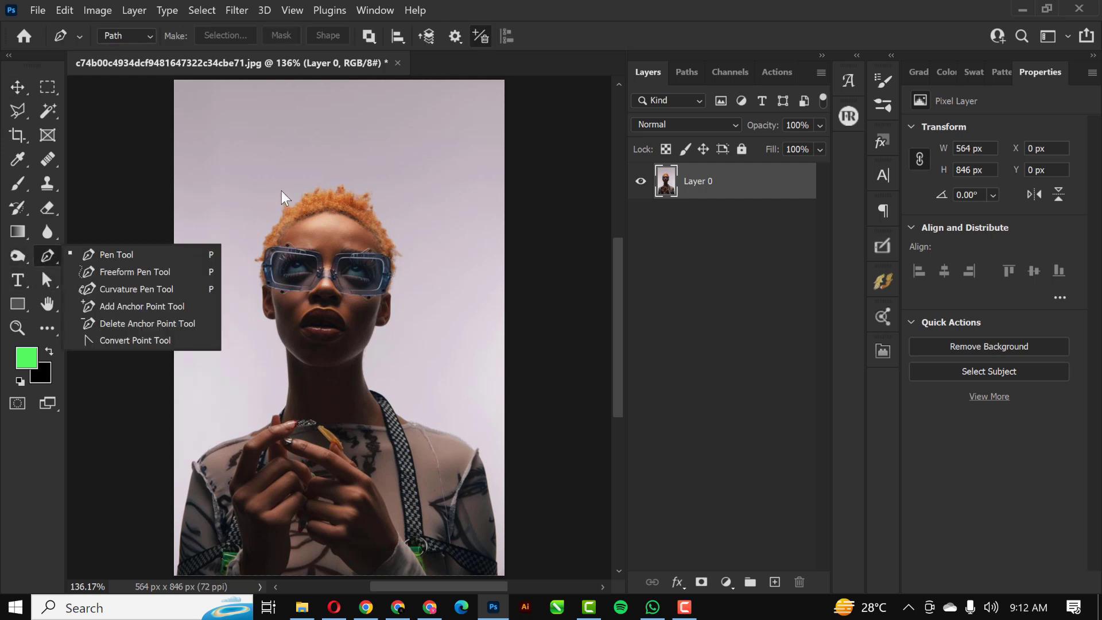
key(v)
click(980, 346)
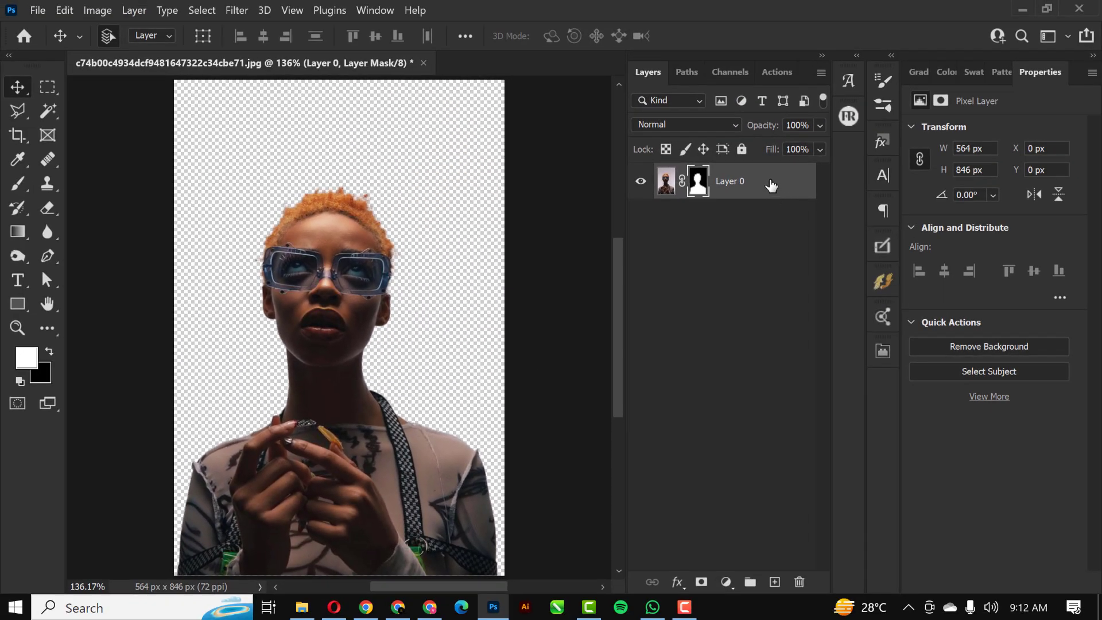
Step: Convert the masked portrait layer to a smart object
right_click(771, 185)
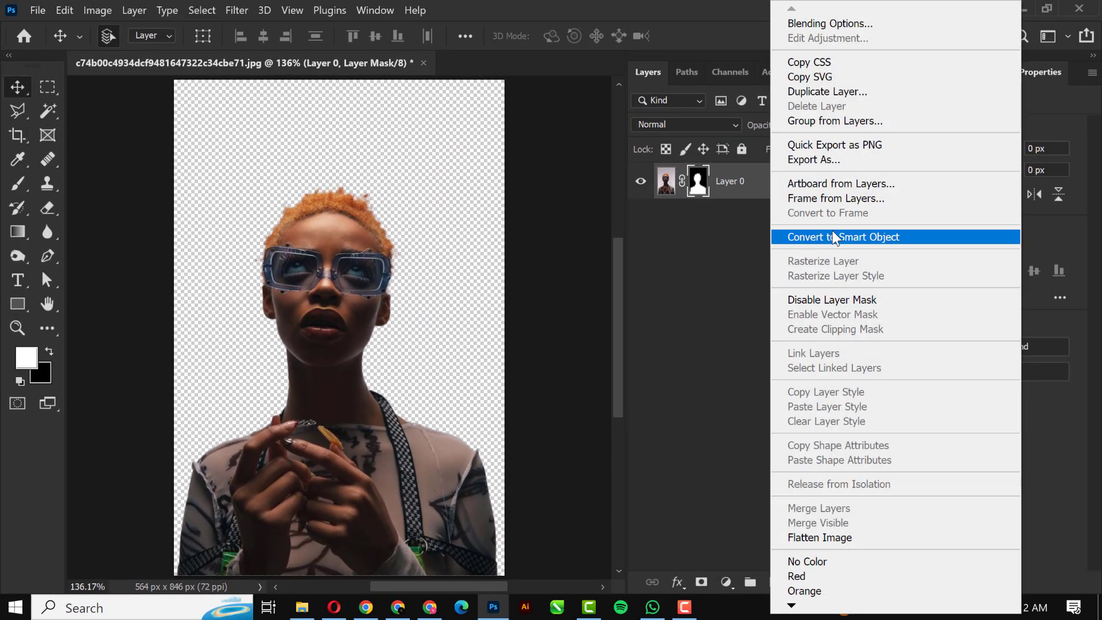
click(835, 238)
scroll(319, 267, down, 3)
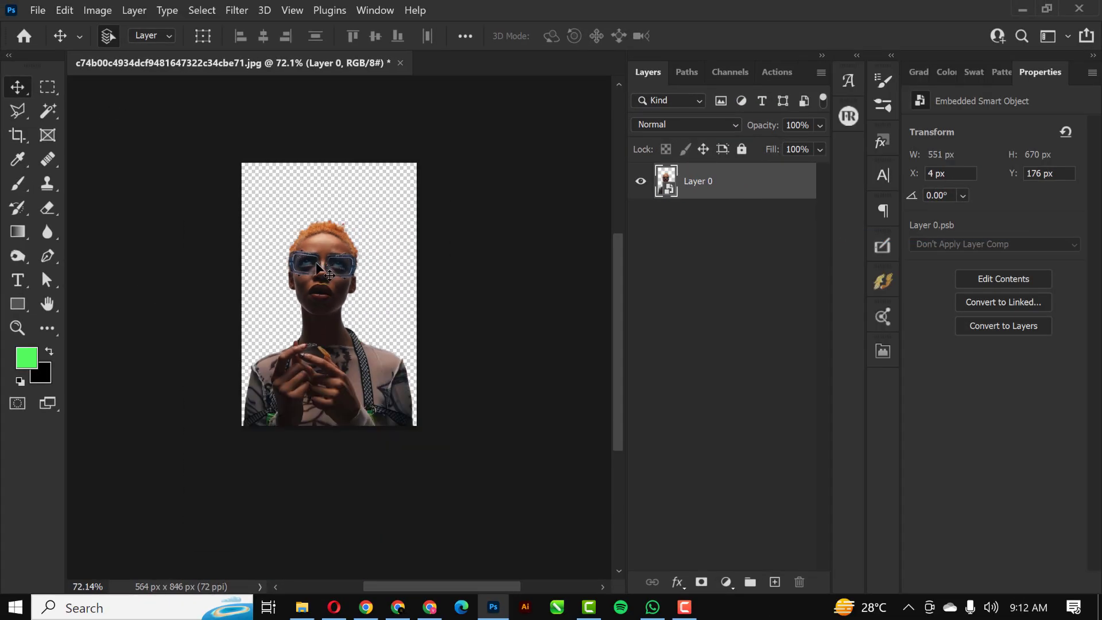
scroll(319, 267, up, 2)
scroll(317, 266, up, 2)
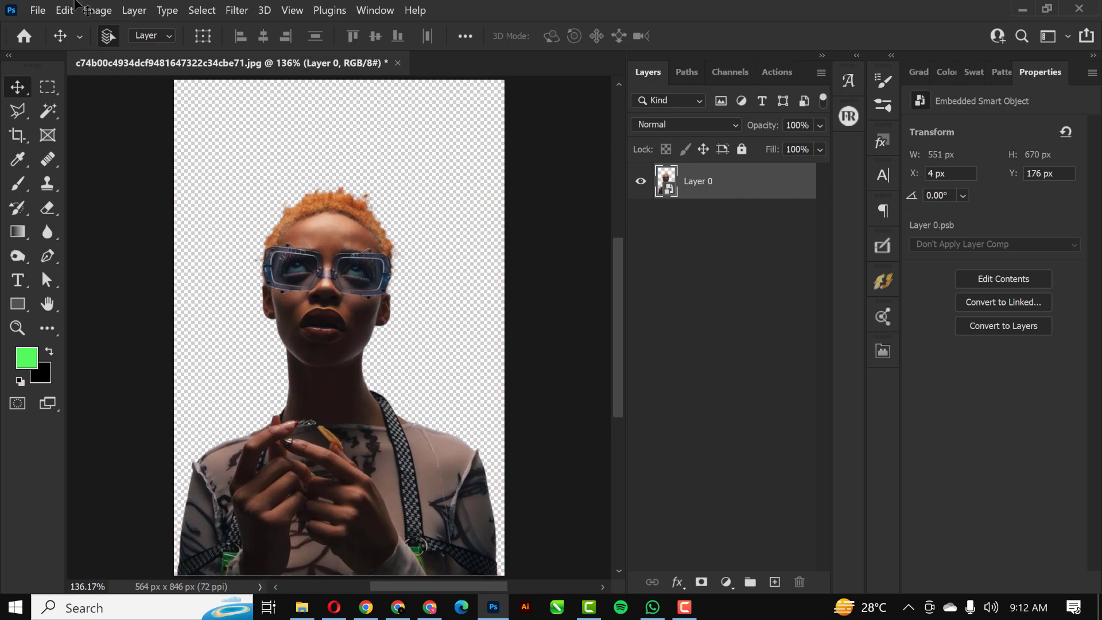
Step: Create a new document named CLUB FLYER, 5 x 5 inches at 300 pixels/inch, in RGB Color with transparent background contents
click(37, 10)
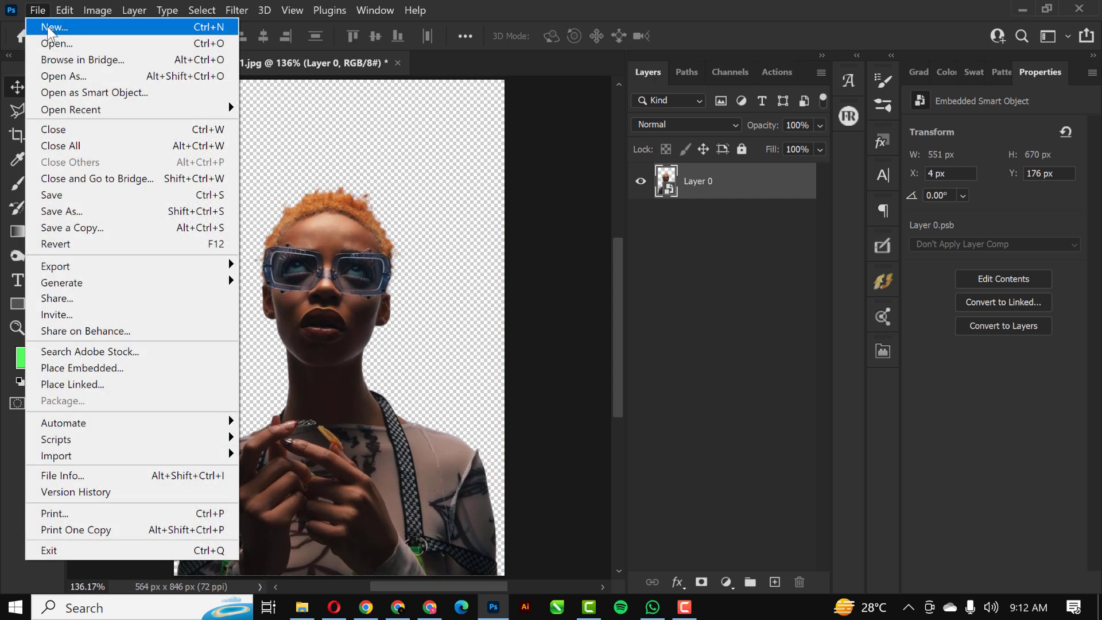
click(51, 27)
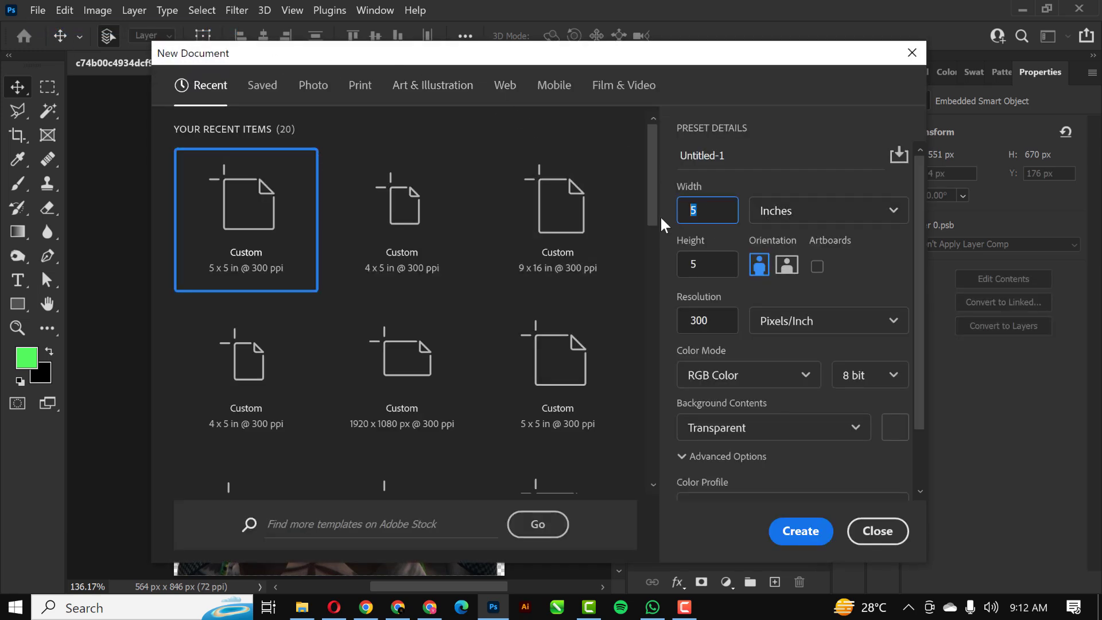
click(690, 157)
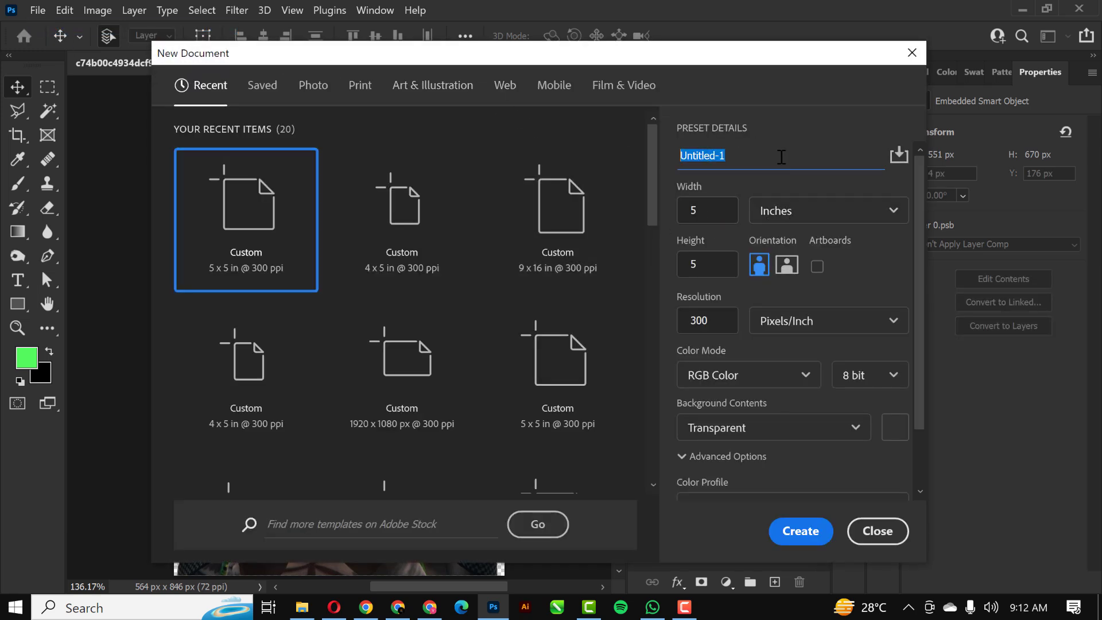
text(CLUB FLYER)
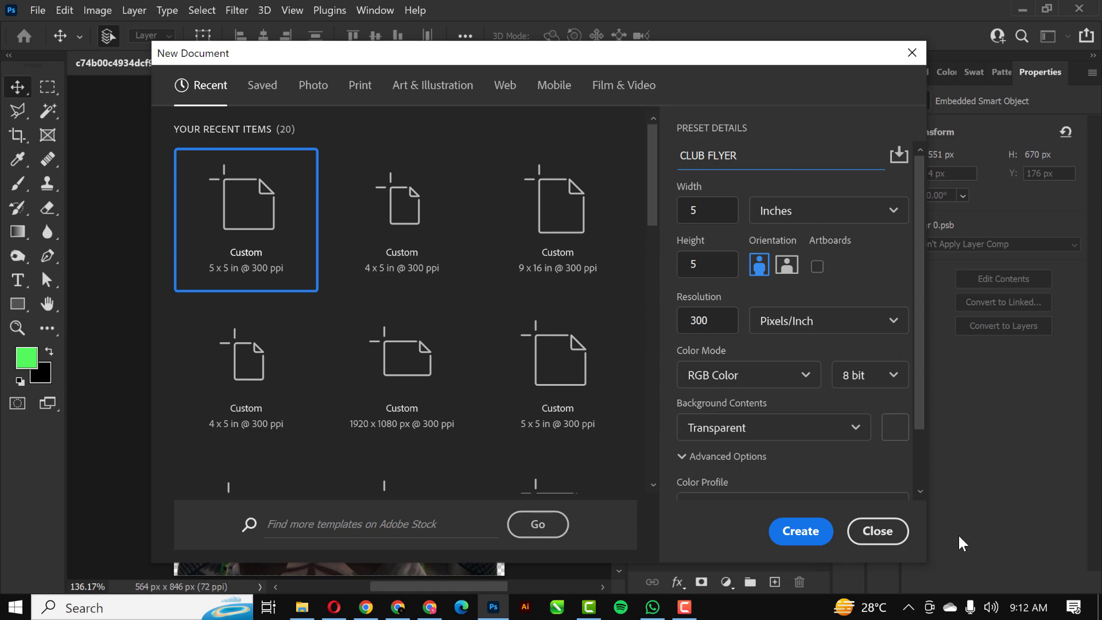
scroll(787, 484, down, 2)
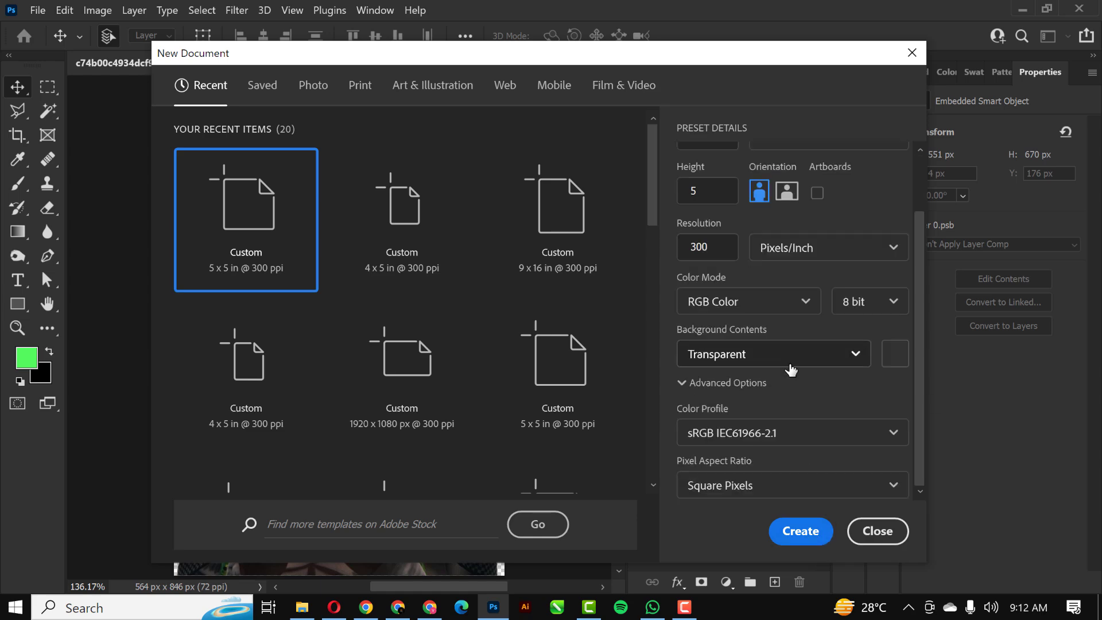
click(798, 530)
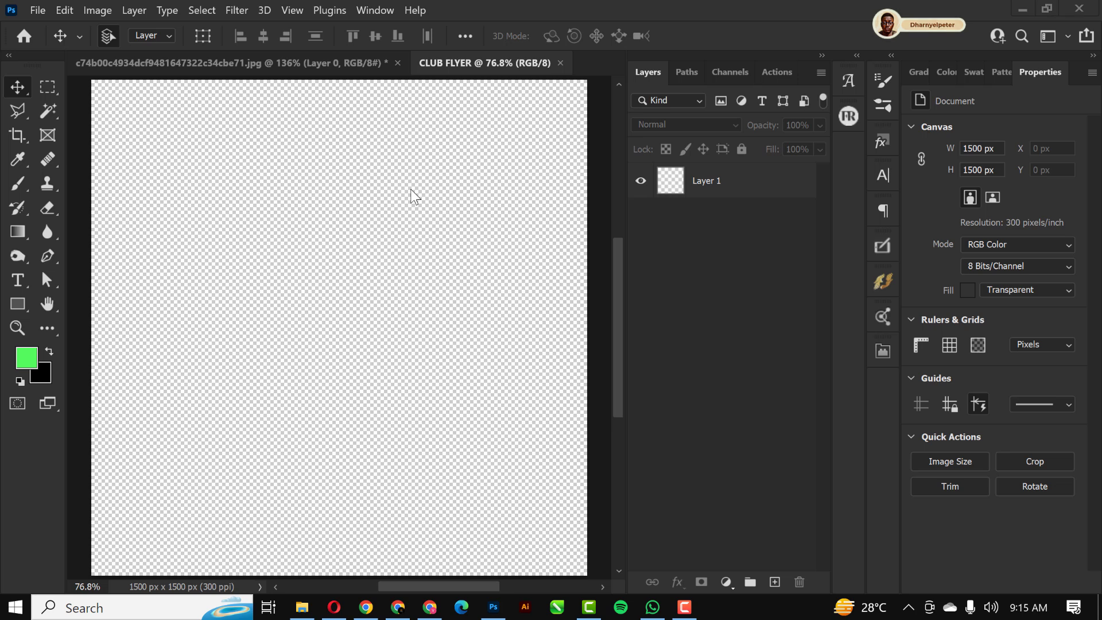
Step: Add a Solid Color fill layer in a very dark, almost black green covering the flyer canvas
click(728, 583)
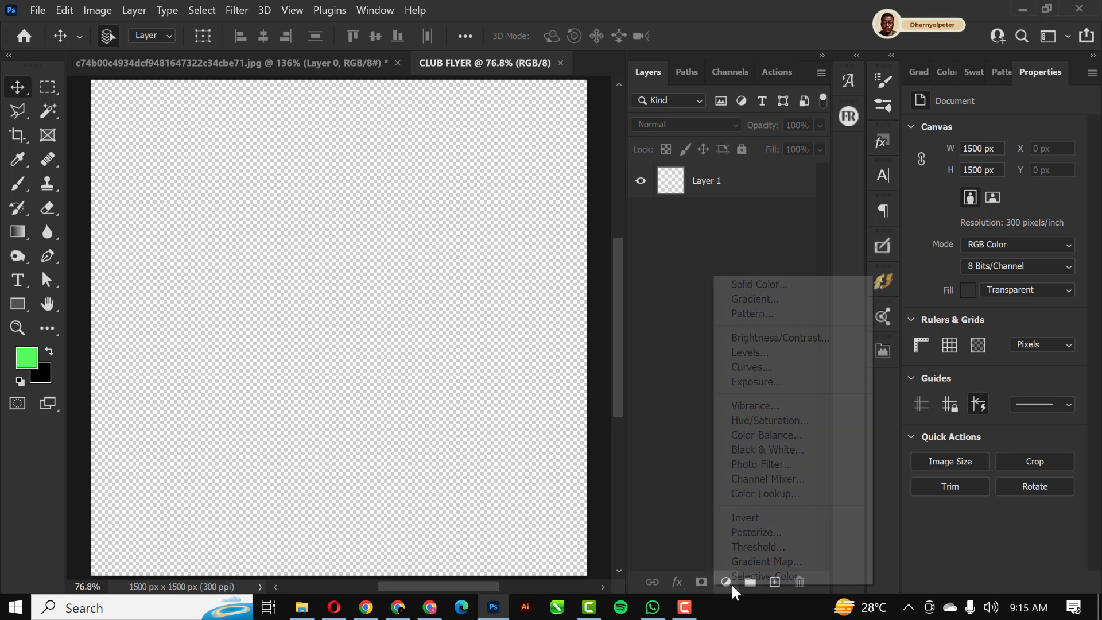
click(752, 285)
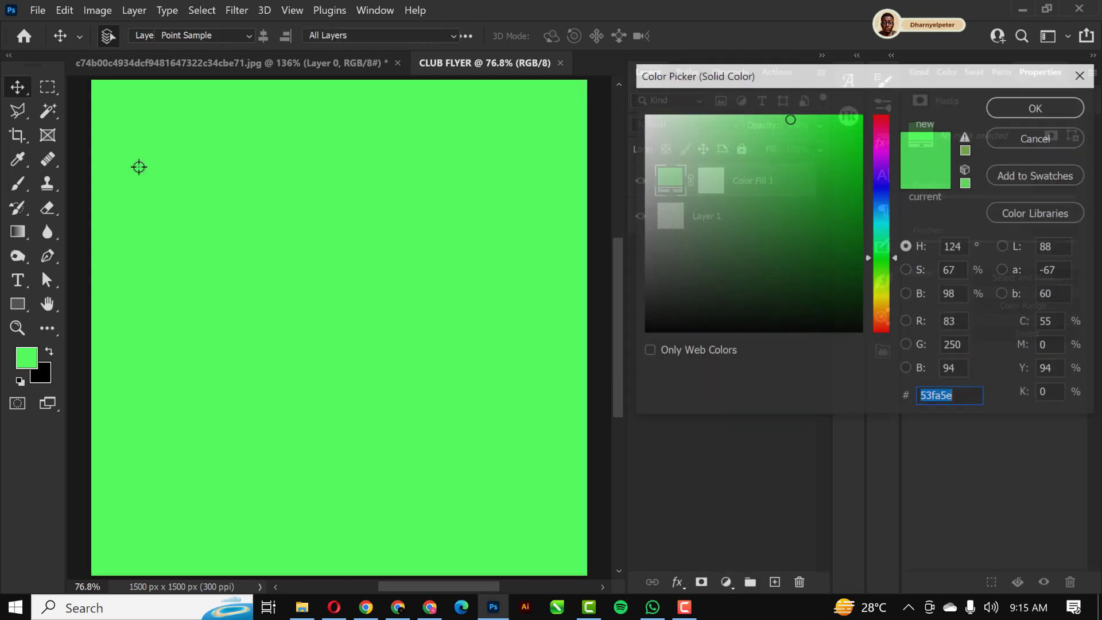
mouse_move(791, 123)
mouse_down()
mouse_move(854, 327)
mouse_move(847, 315)
mouse_up()
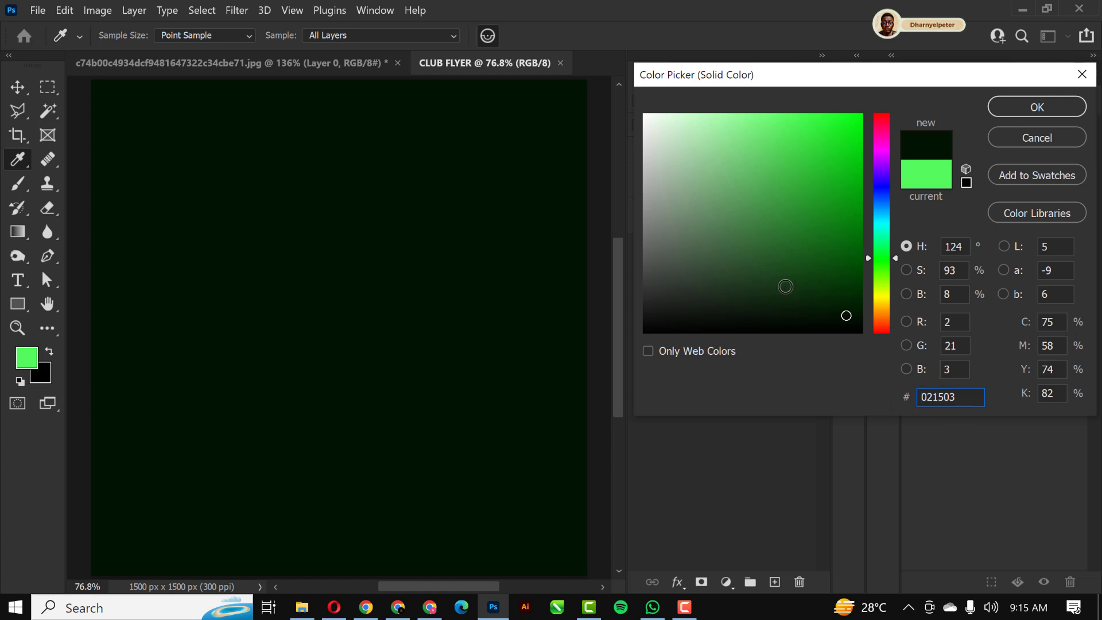
drag(847, 314, 851, 315)
click(1022, 112)
scroll(427, 203, down, 1)
scroll(430, 206, up, 1)
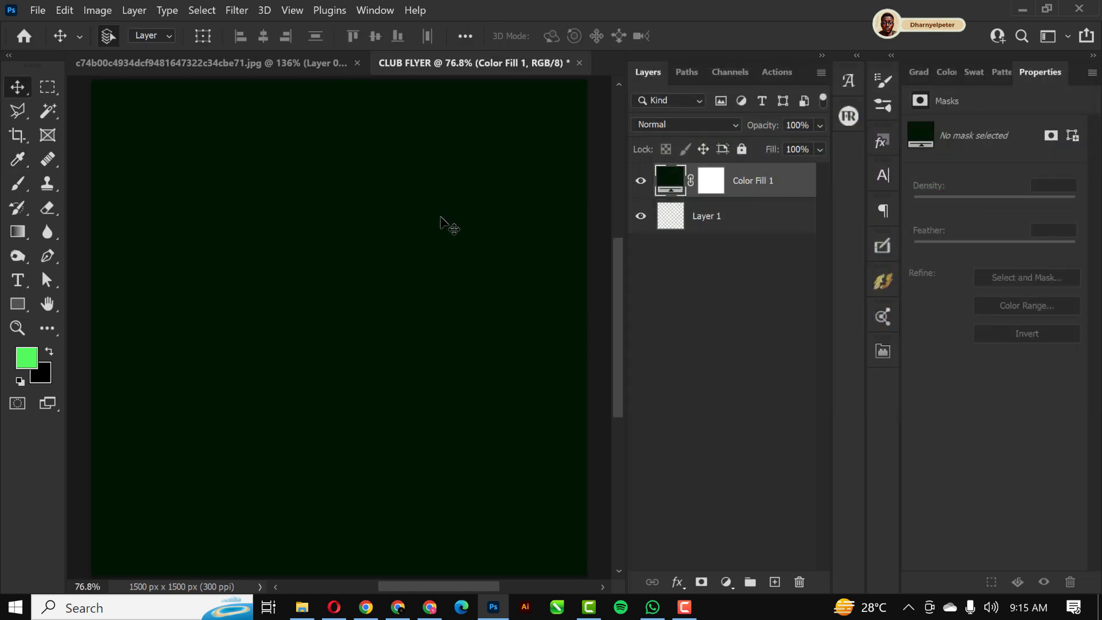
Step: Place the black-and-white marbled texture image from the file folder and scale it to about 28.85% so it covers the canvas
scroll(441, 219, down, 1)
click(302, 607)
click(312, 142)
drag(290, 151, 369, 329)
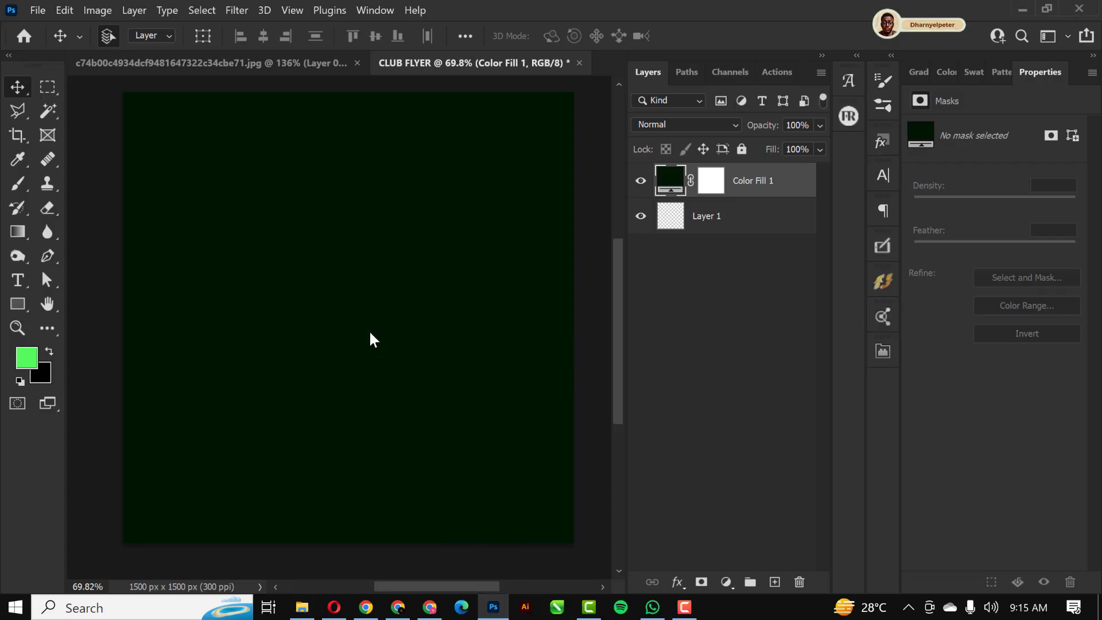
scroll(247, 258, down, 2)
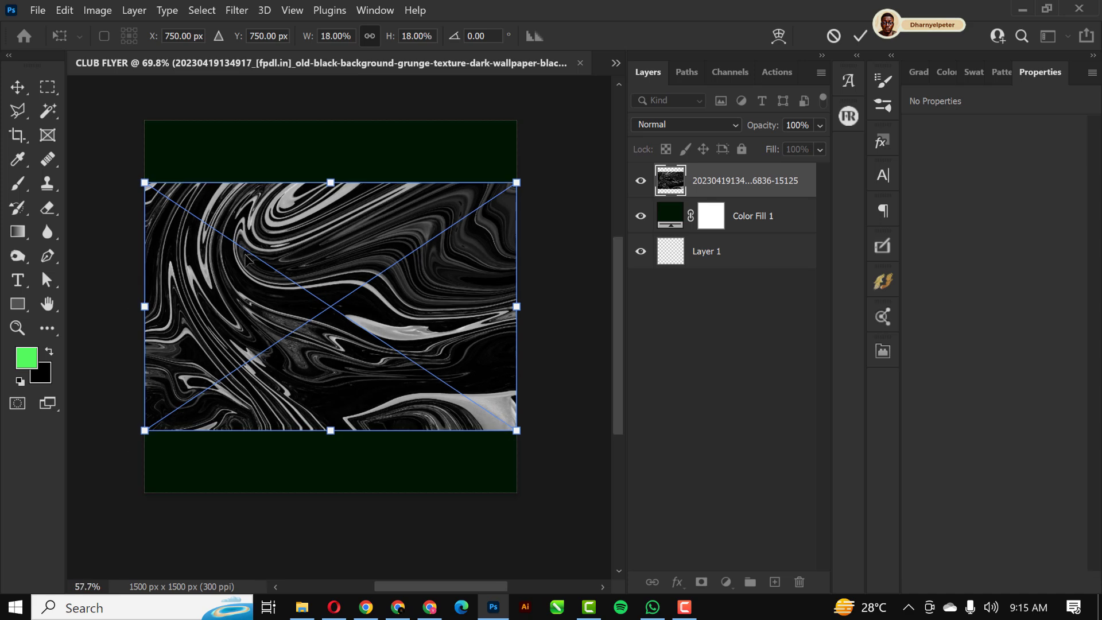
drag(492, 422, 576, 504)
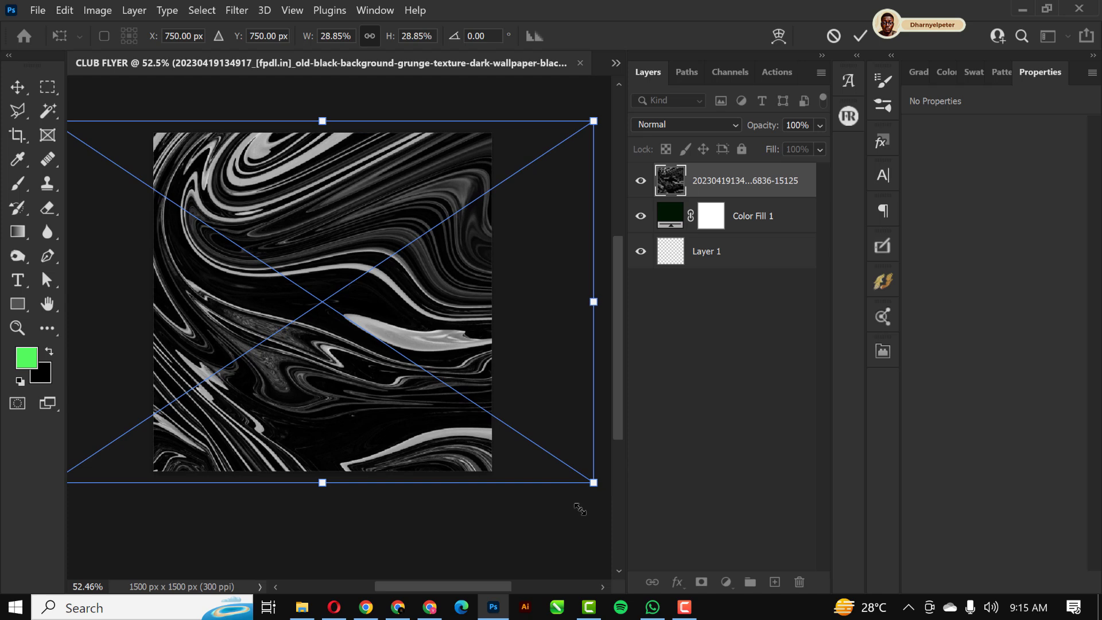
key(Return)
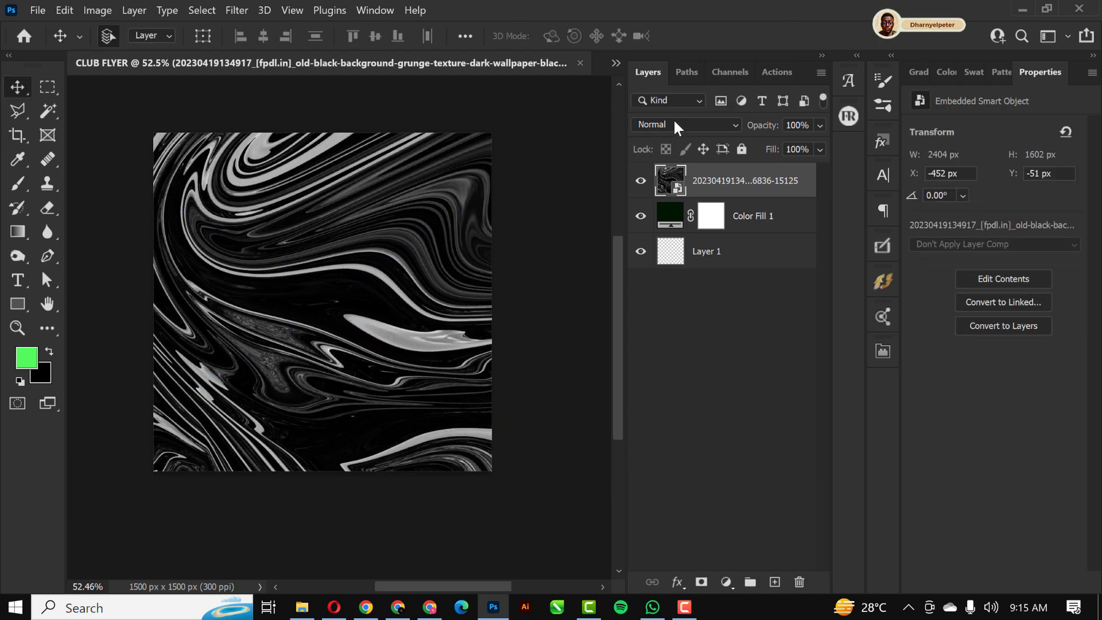
Step: Set the marbled texture layer's blend mode to Overlay and its opacity to 67%
click(676, 127)
click(661, 333)
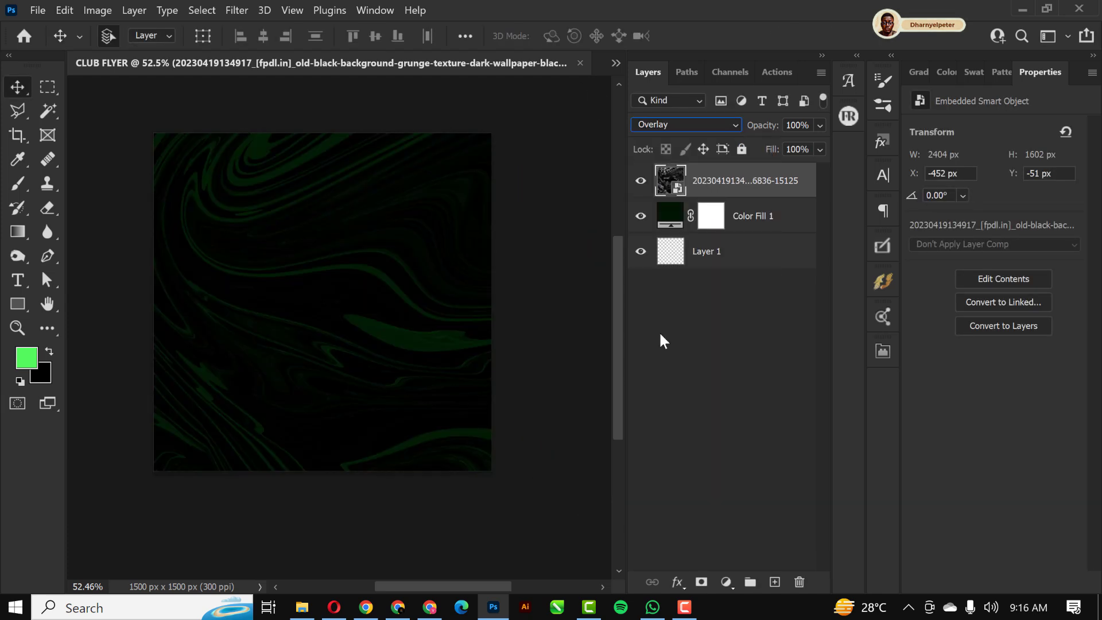
click(820, 149)
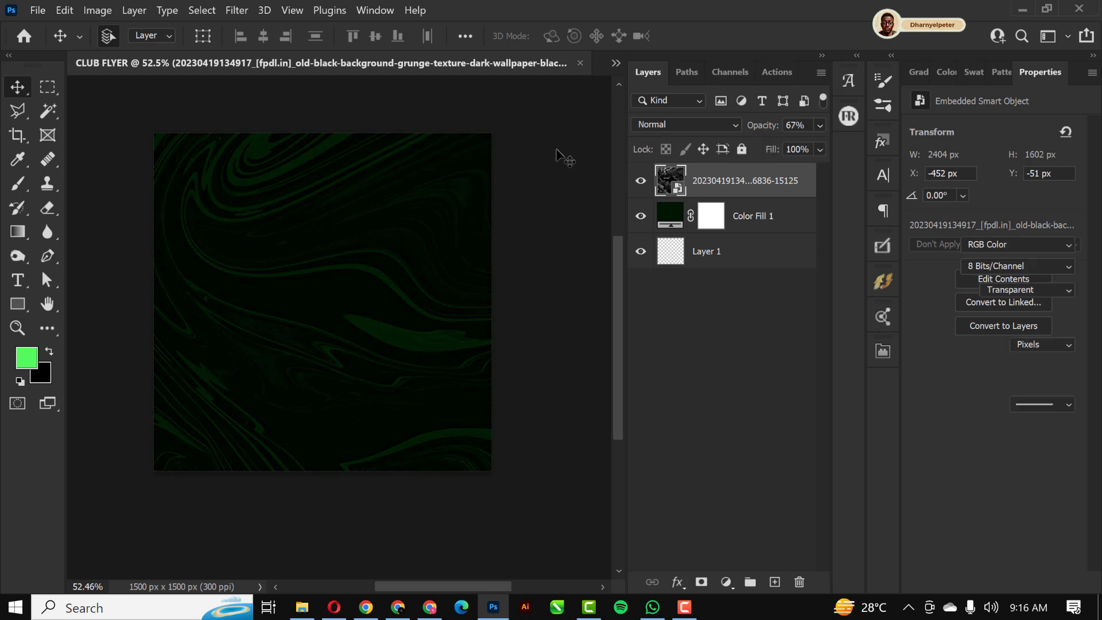
scroll(247, 261, down, 1)
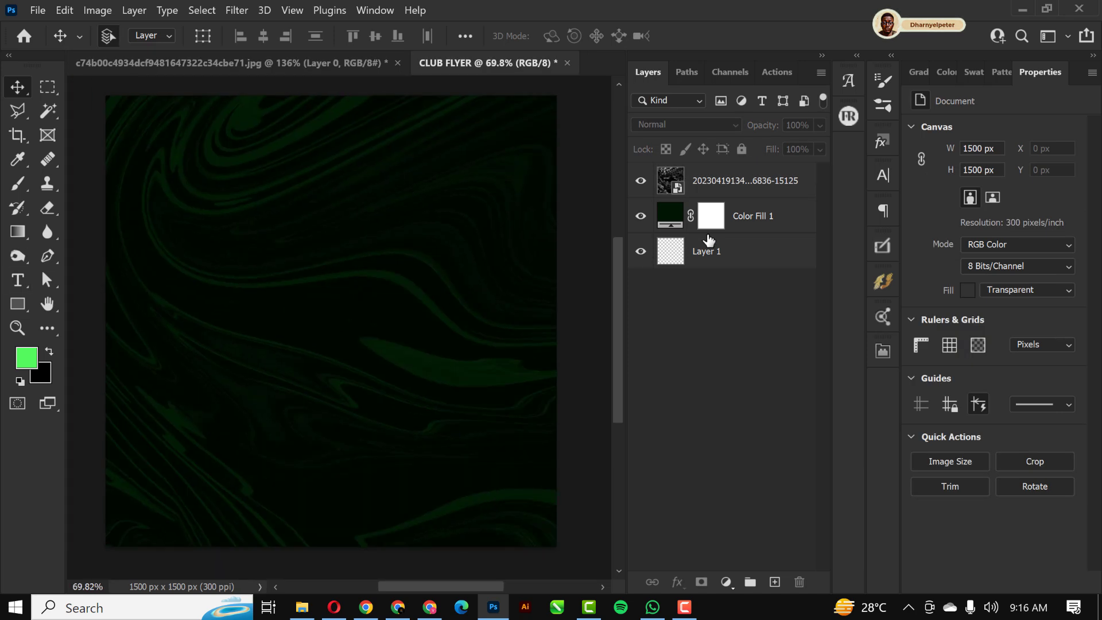
Step: Delete the empty Layer 1 beneath the green colour fill
click(784, 193)
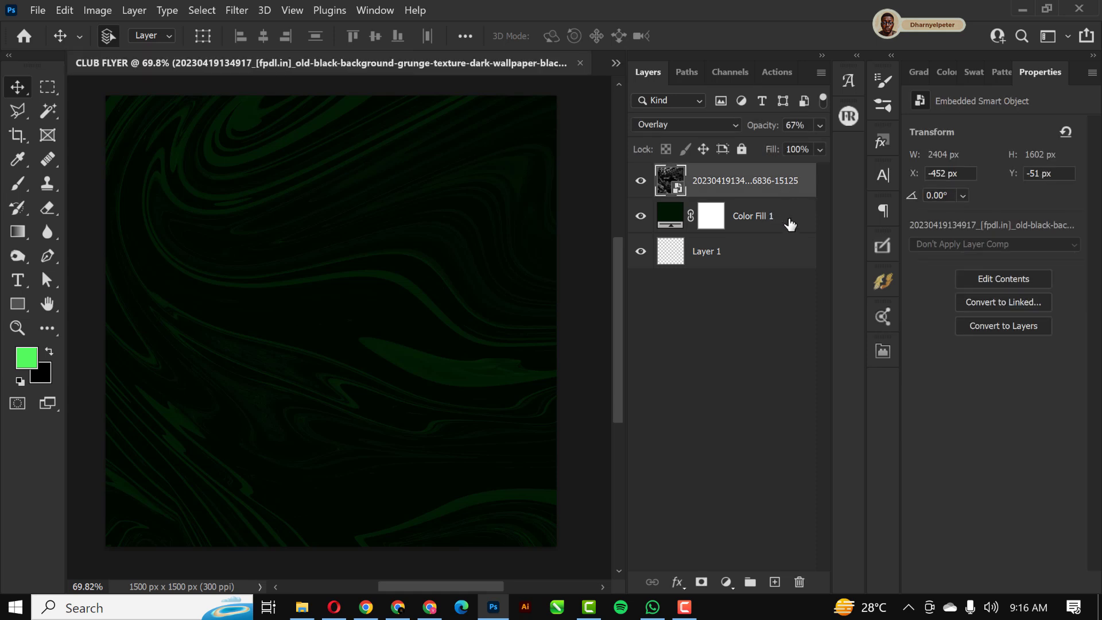
click(732, 266)
key(Delete)
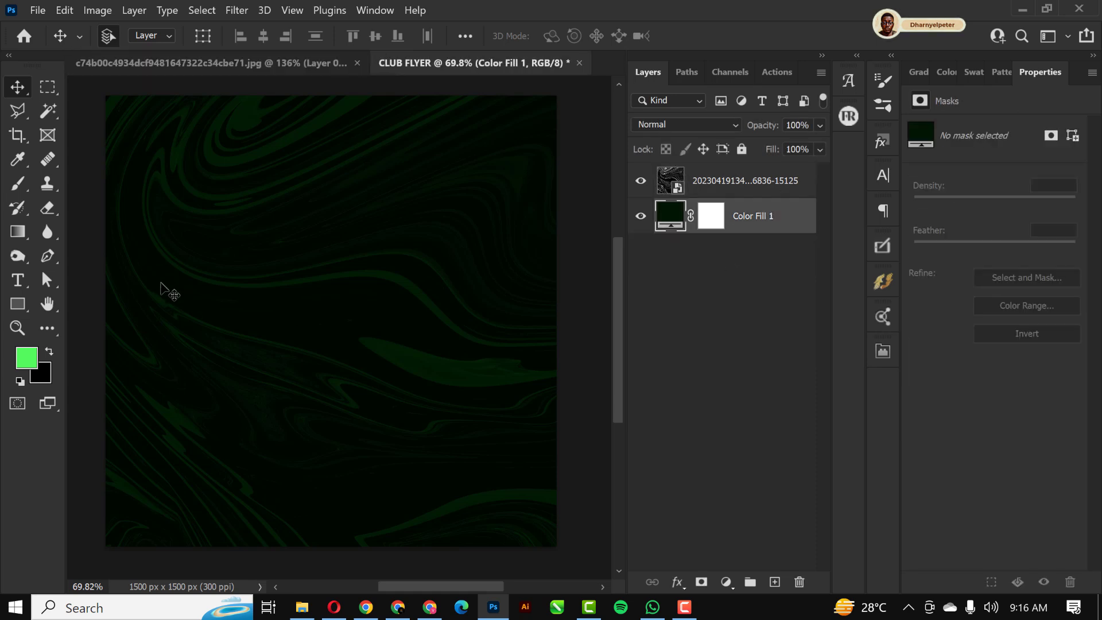
Step: Add the text SUNDAY above the texture layer in Lemon/Milk Bold at 18 pt
click(18, 279)
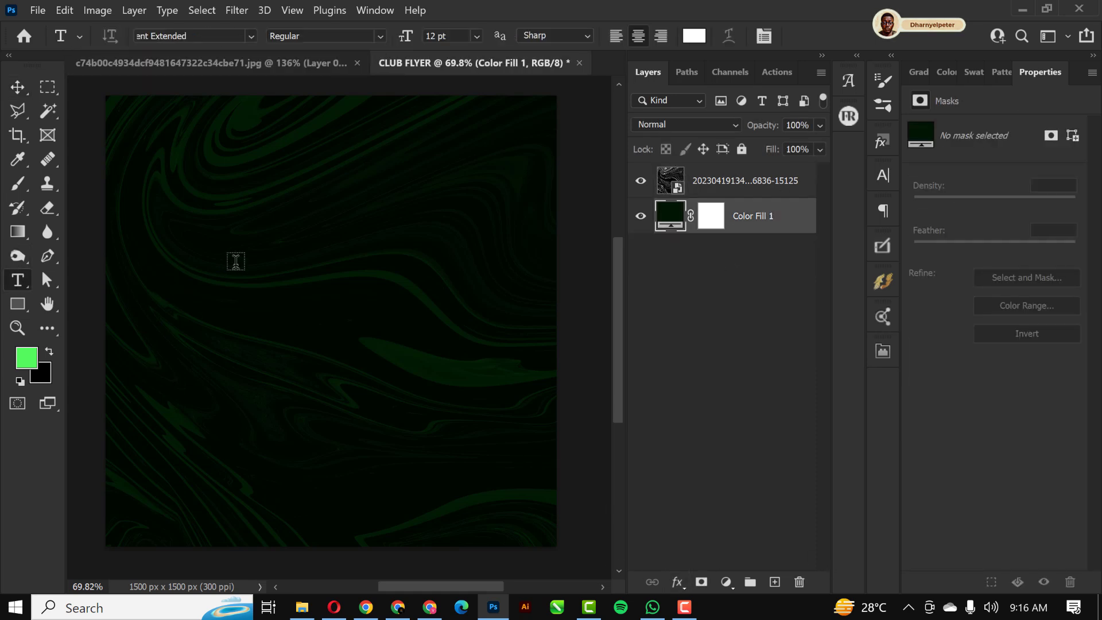
click(796, 183)
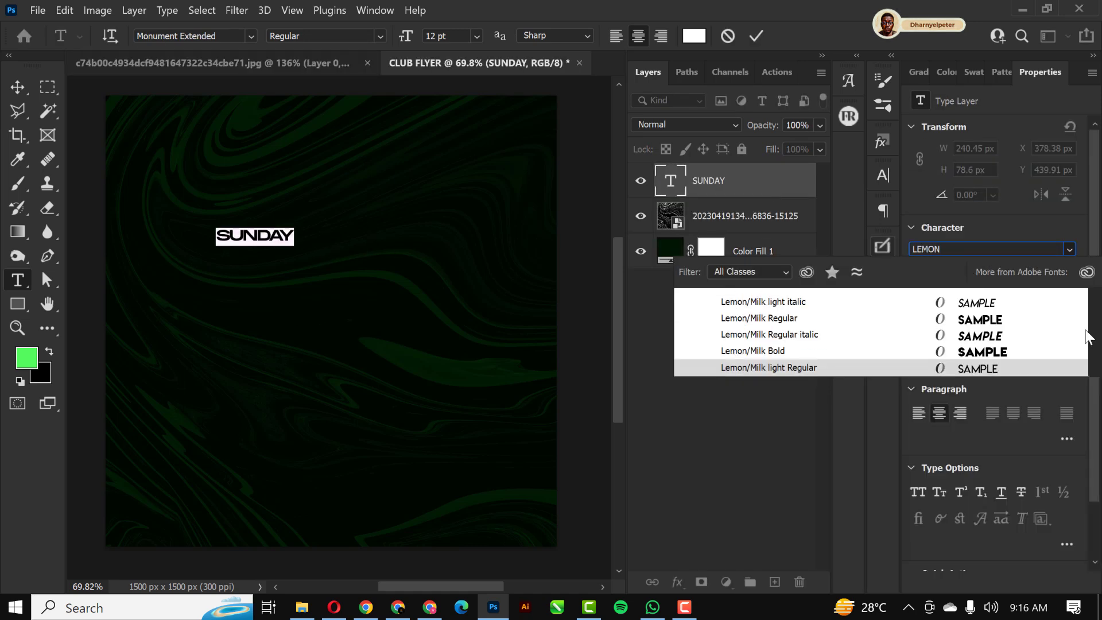
click(986, 353)
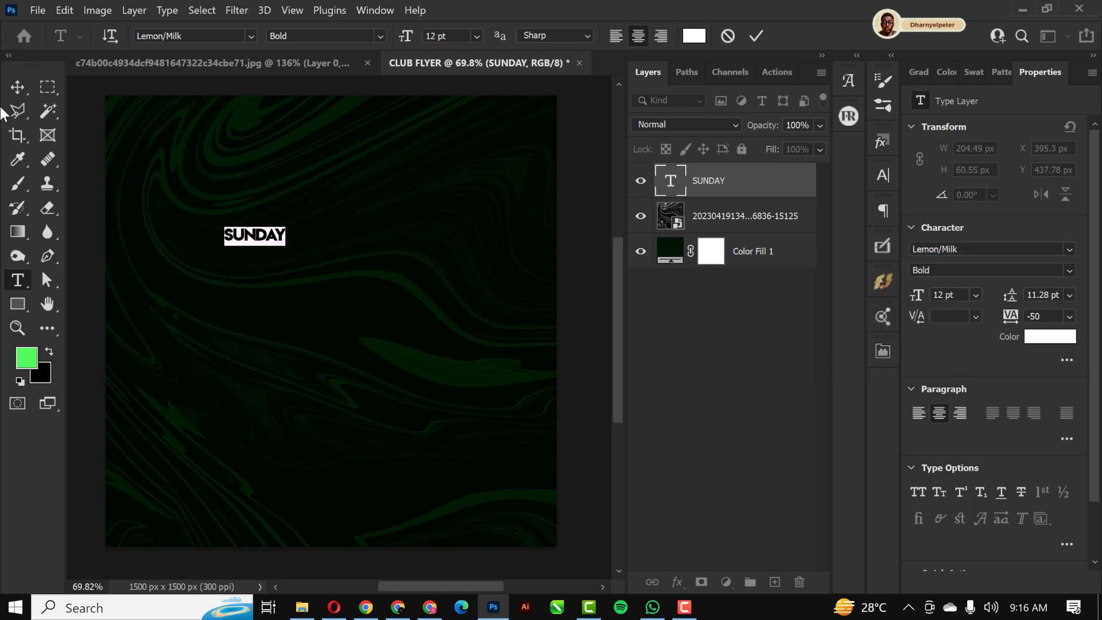
click(480, 35)
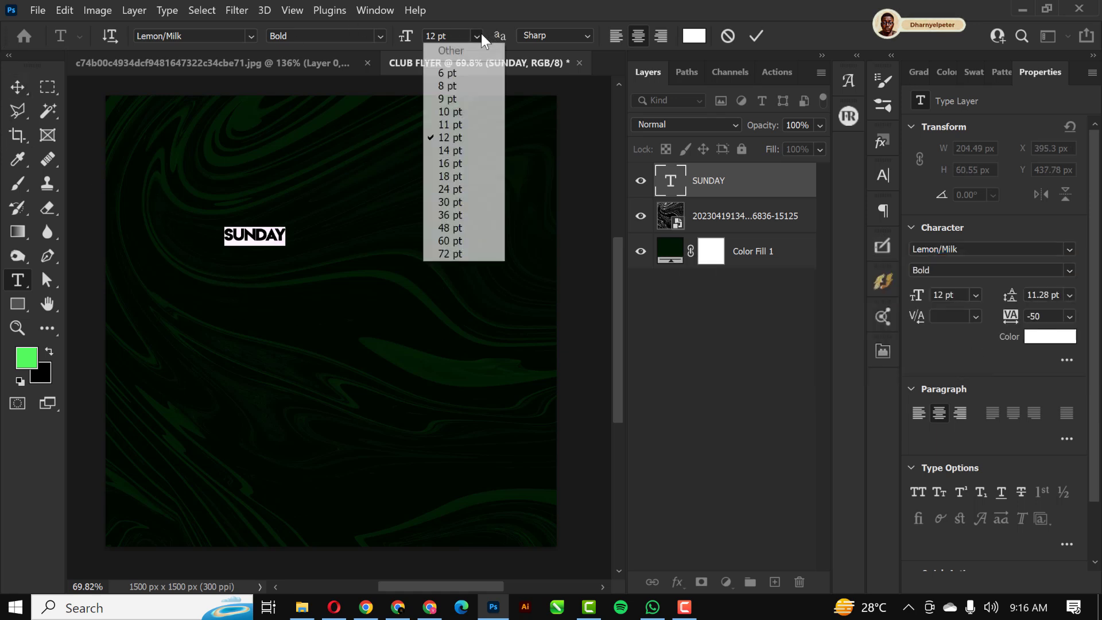
click(466, 176)
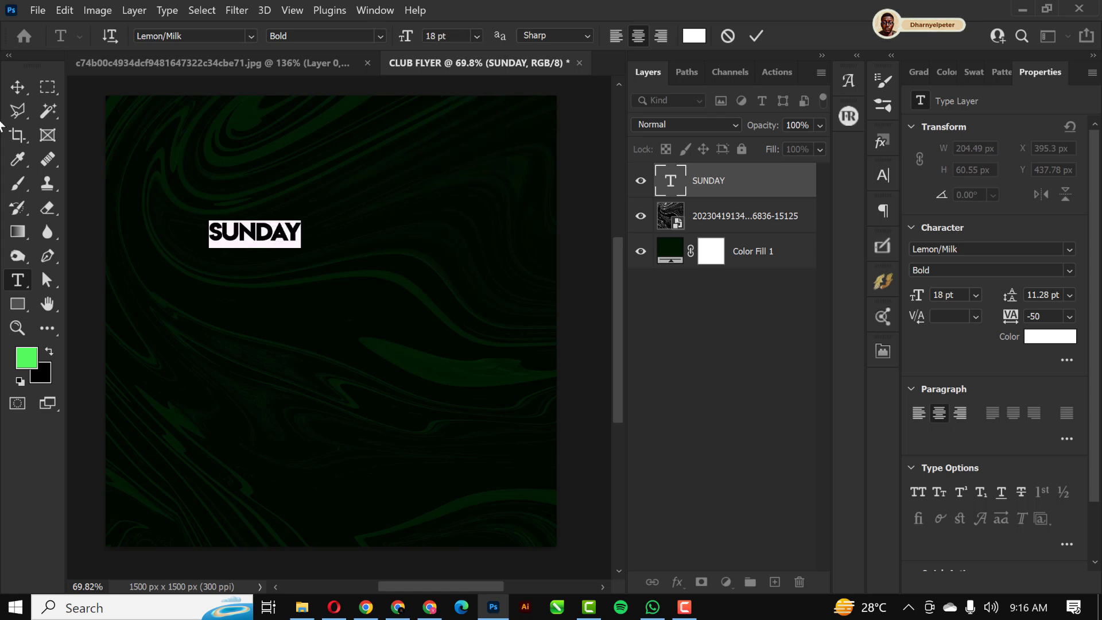
Step: Enlarge the SUNDAY text to about 1160 px wide and centre it horizontally in the upper half of the flyer
click(17, 88)
key(ctrl+t)
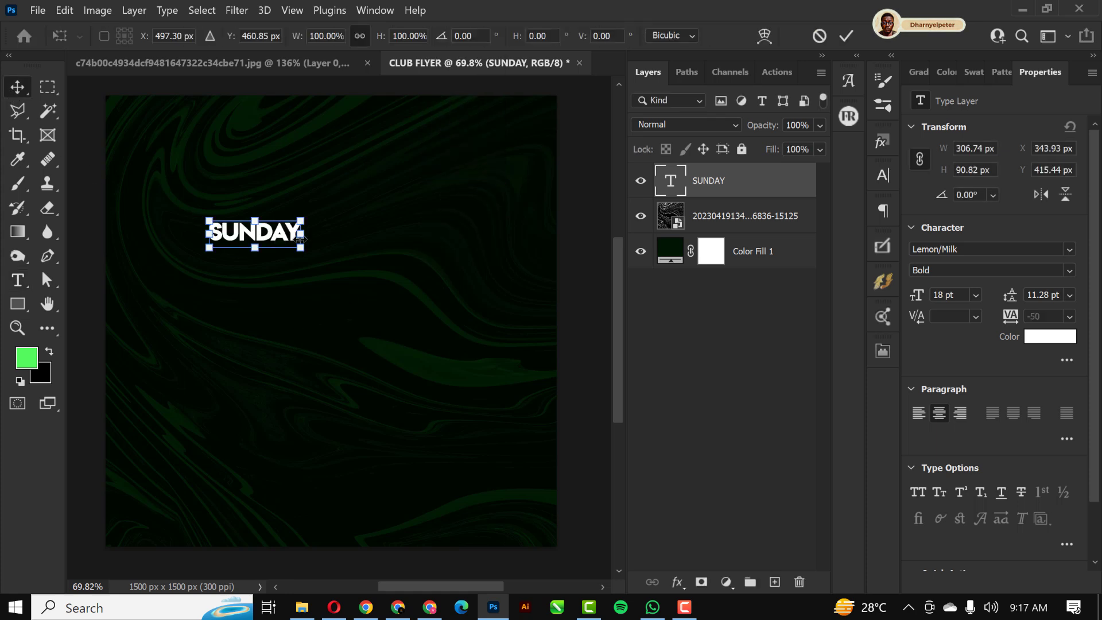
drag(301, 249, 506, 395)
drag(463, 274, 425, 251)
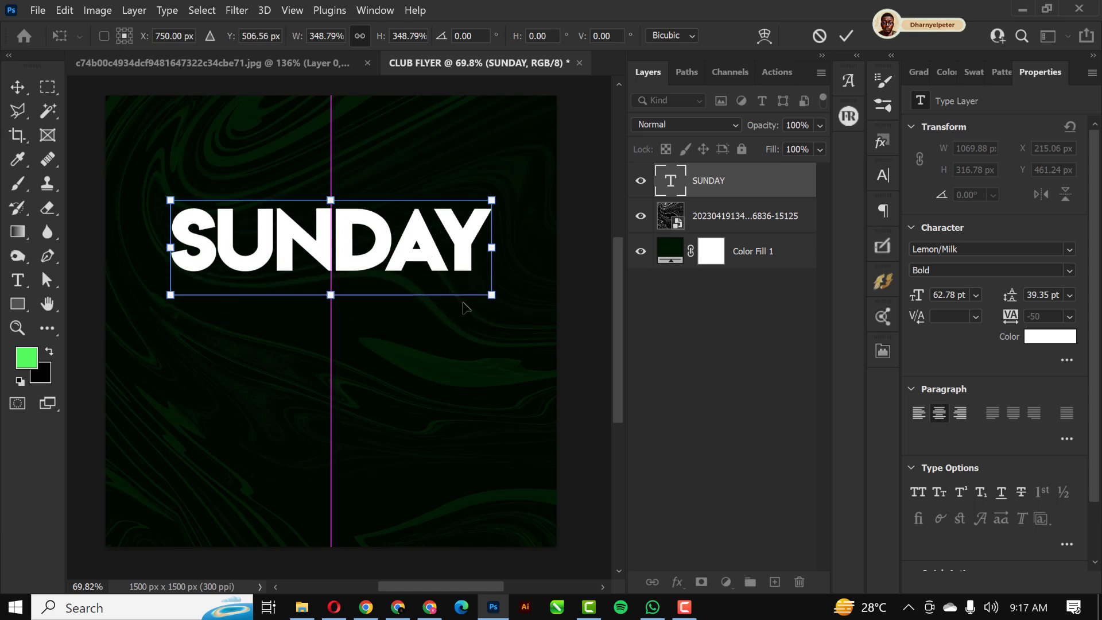
drag(492, 295, 512, 308)
drag(433, 256, 431, 270)
key(Return)
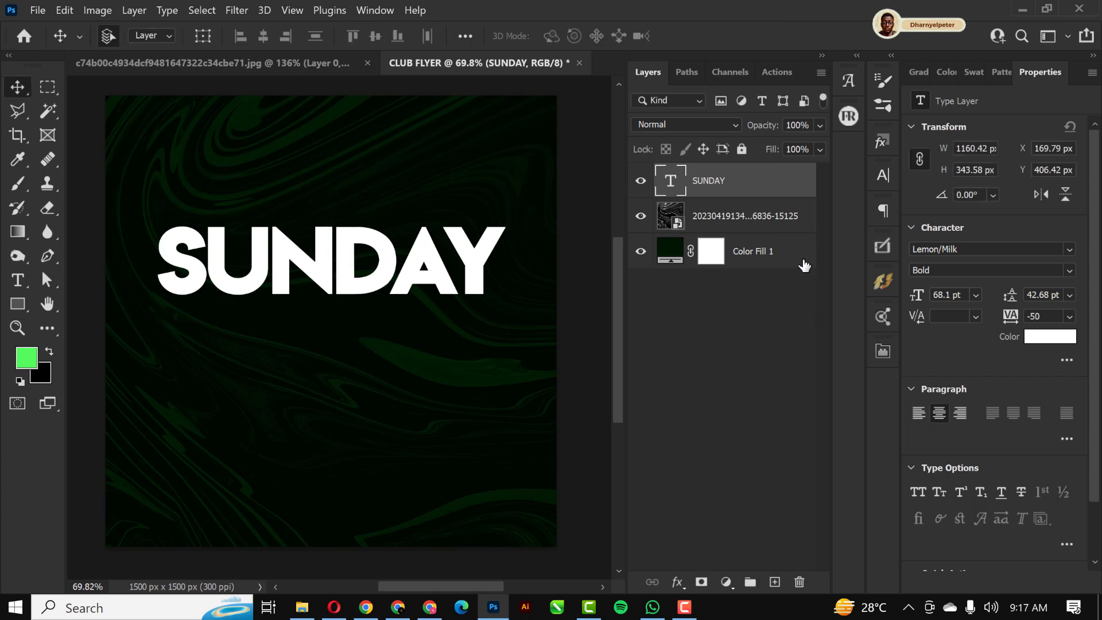
Step: Change the SUNDAY text colour to bright green #4aff46
click(1045, 339)
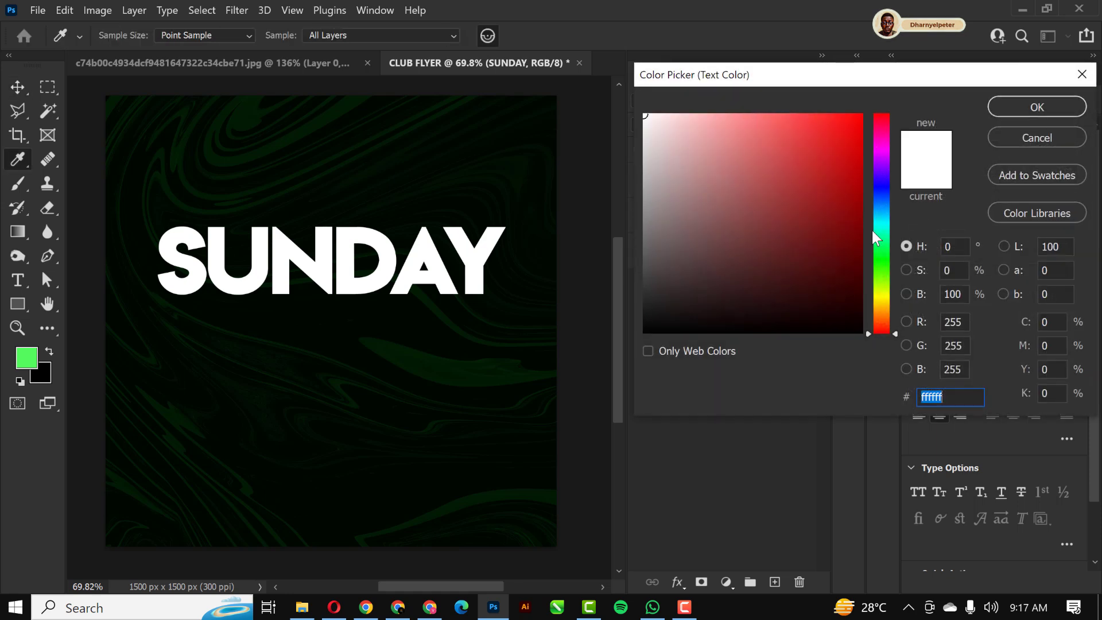
click(868, 264)
drag(791, 158, 803, 114)
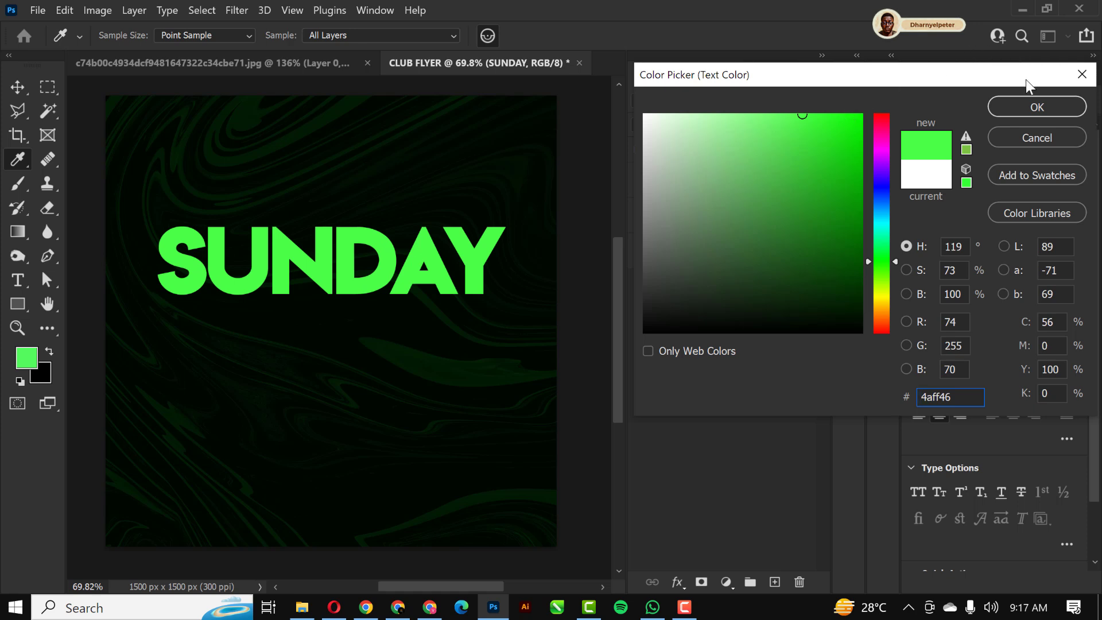
click(1059, 105)
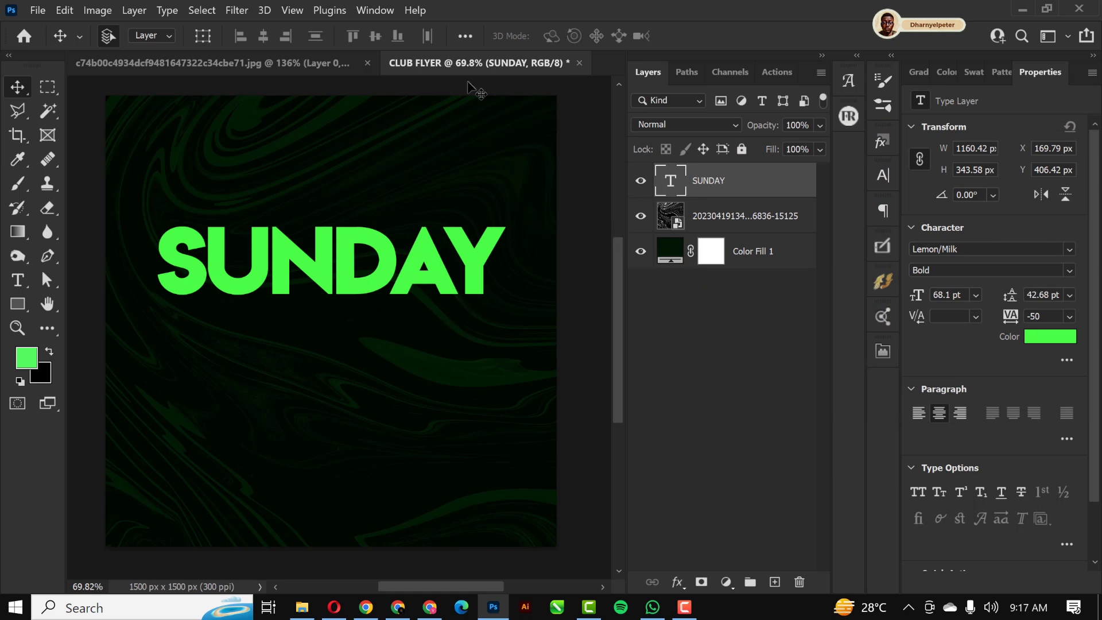
Step: Warp the SUNDAY text with the Flag style at a bend of about -25%, so it rises from left to right
key(ctrl+t)
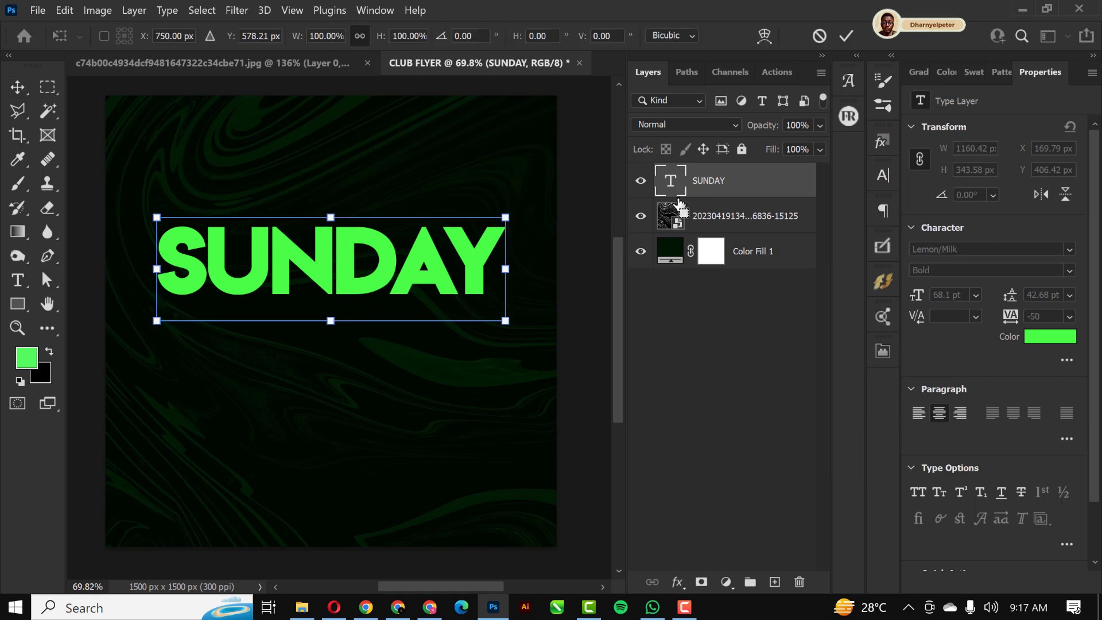
click(765, 36)
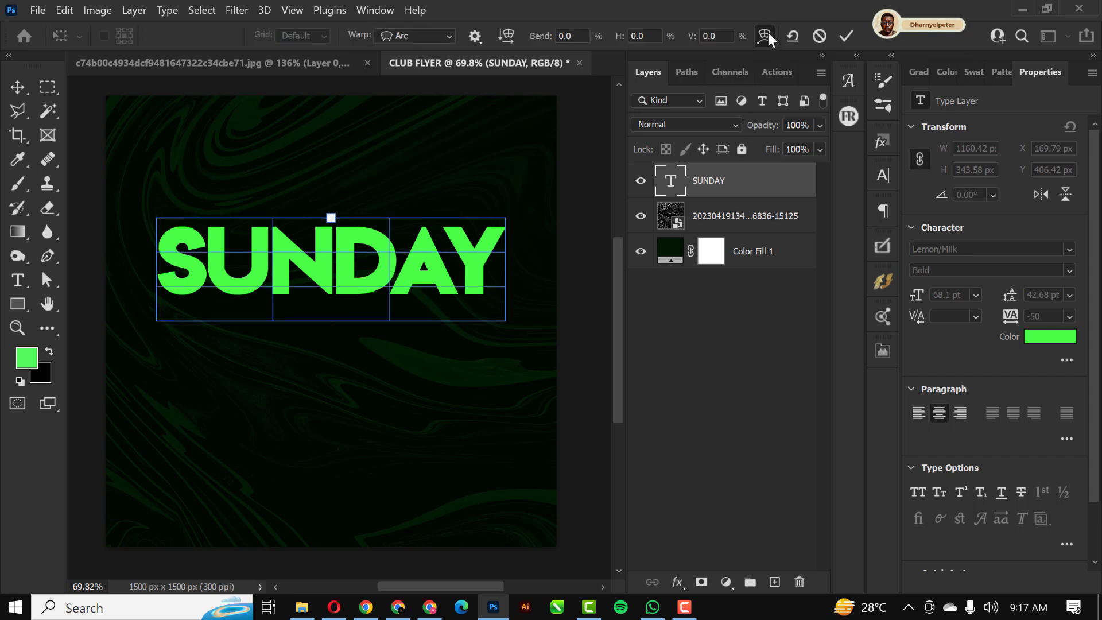
click(450, 36)
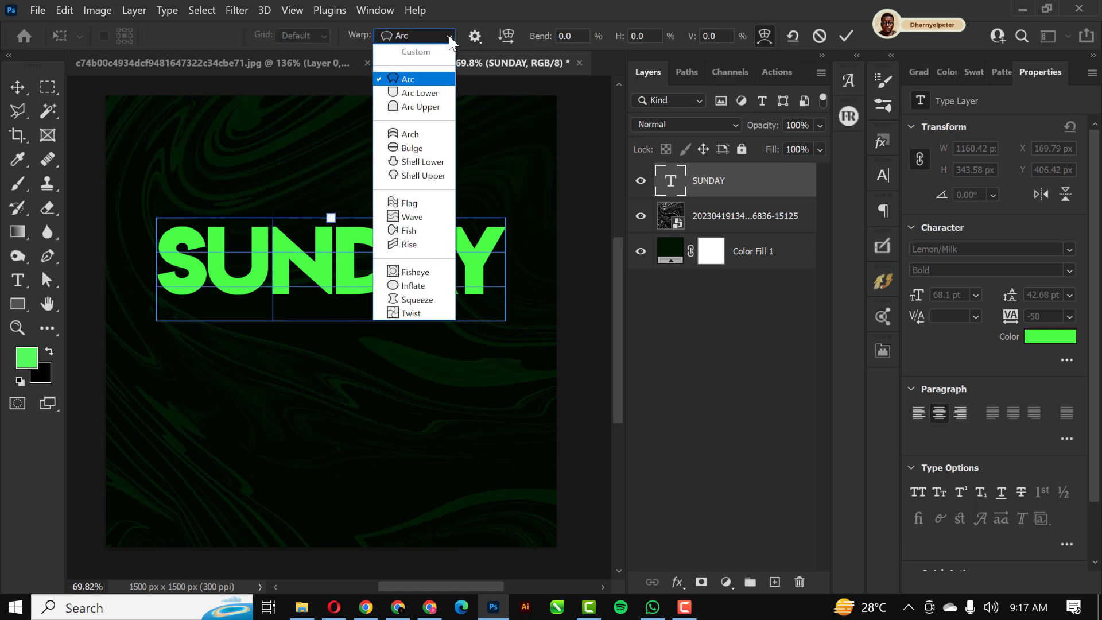
click(410, 202)
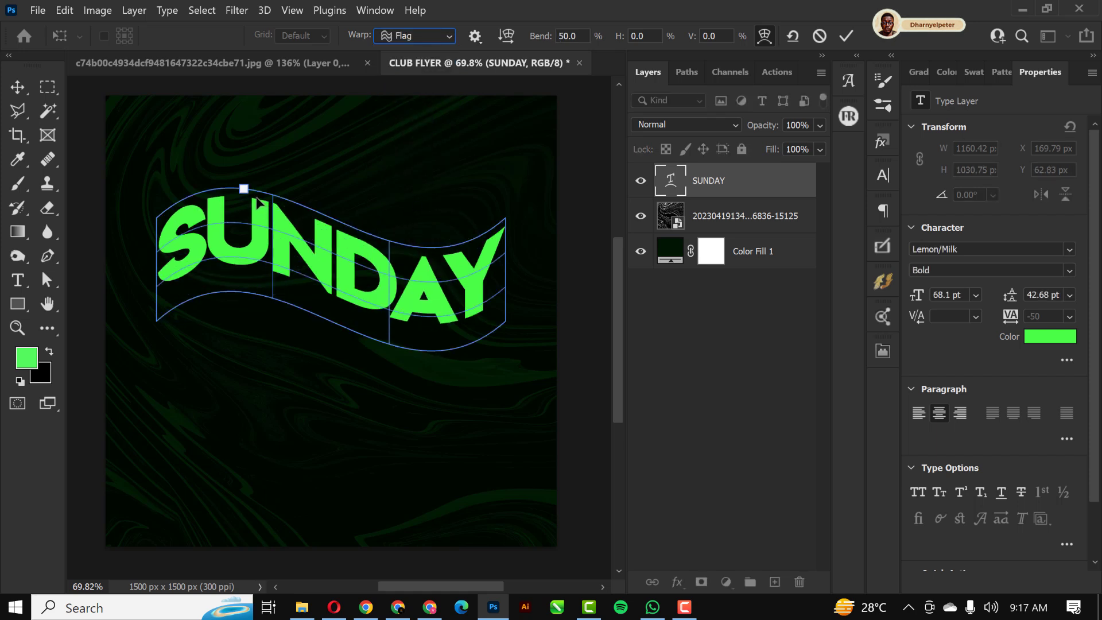
drag(244, 191, 273, 234)
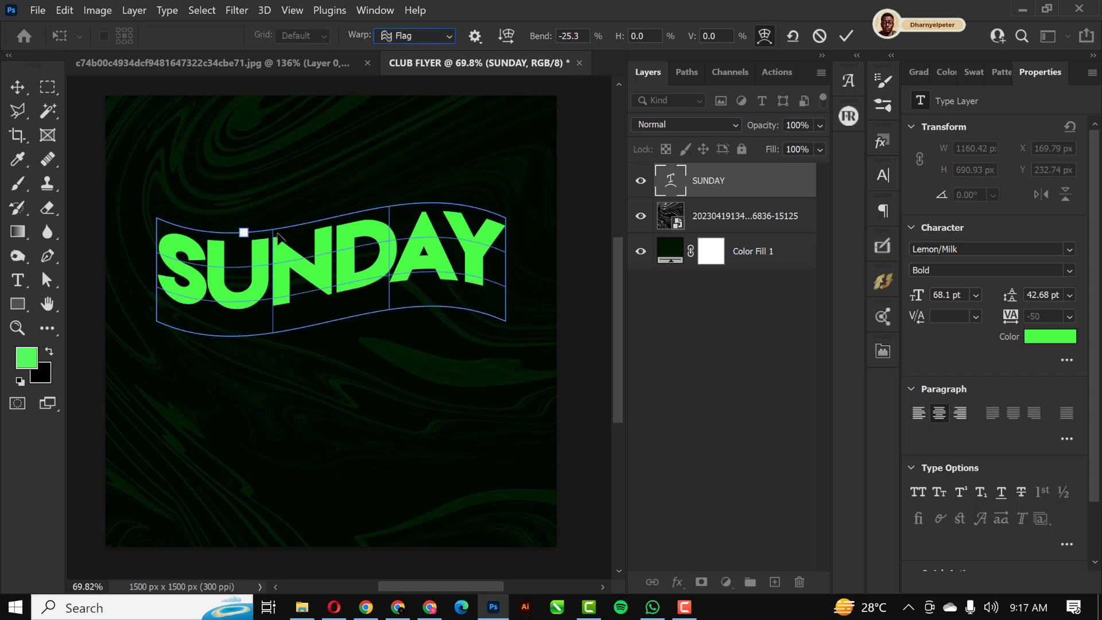
click(17, 87)
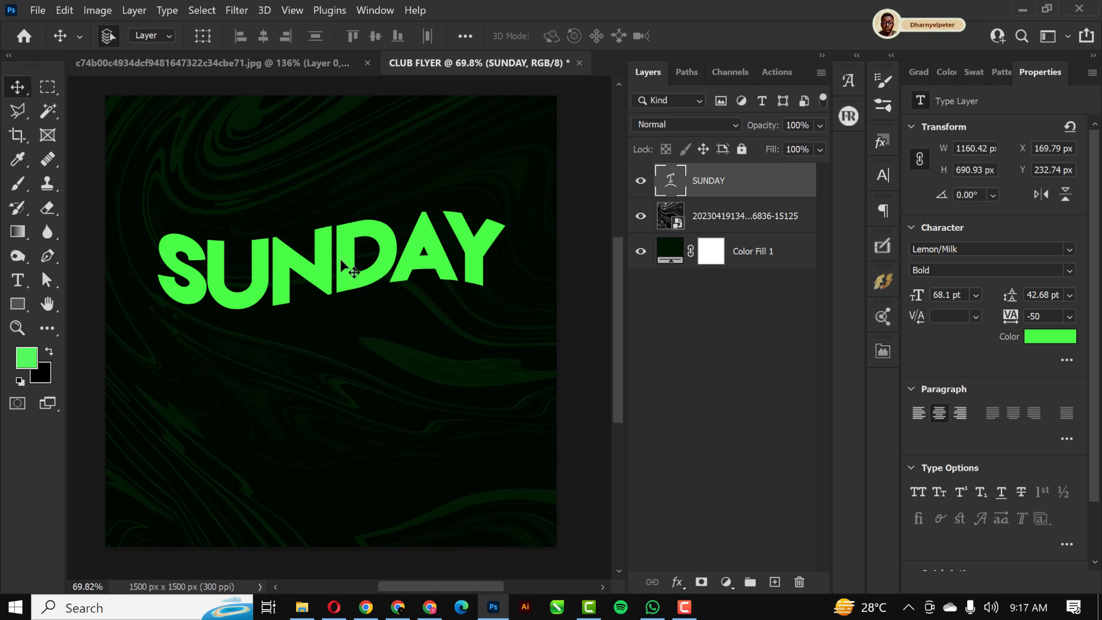
Step: Duplicate the warped SUNDAY text about 130 px lower and place the copy beneath the original in the layer stack
drag(340, 250, 347, 287)
drag(765, 193, 768, 231)
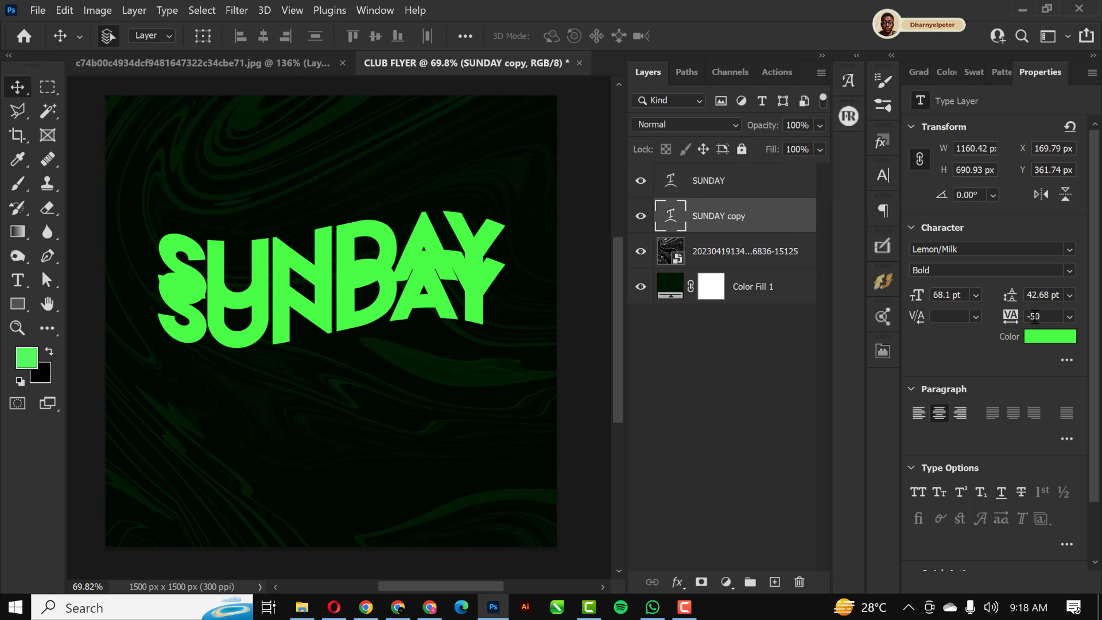
click(642, 217)
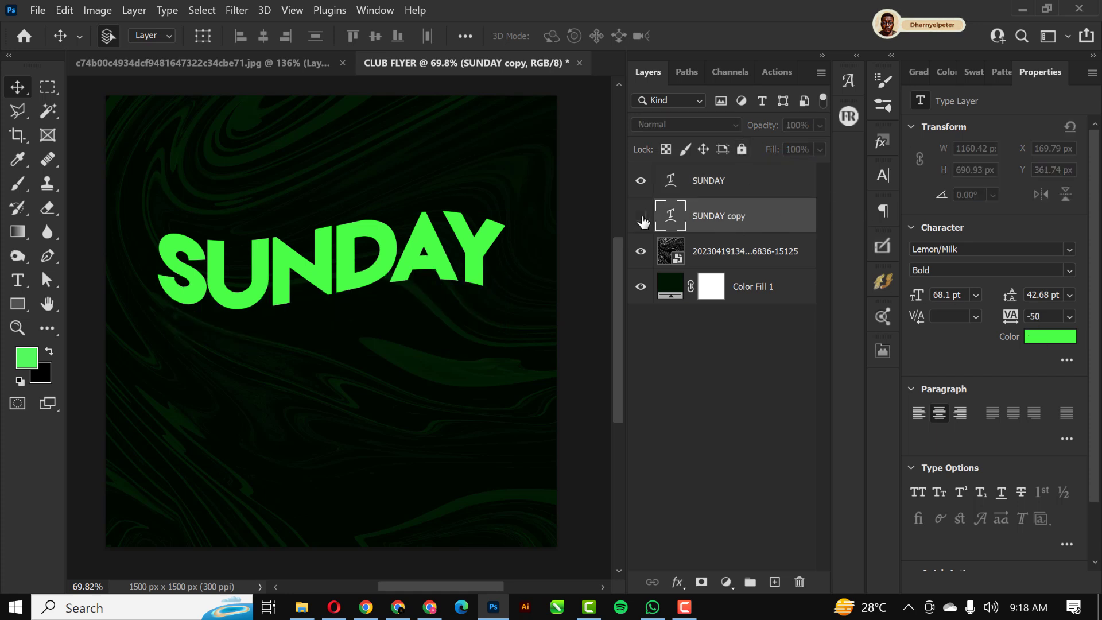
click(642, 217)
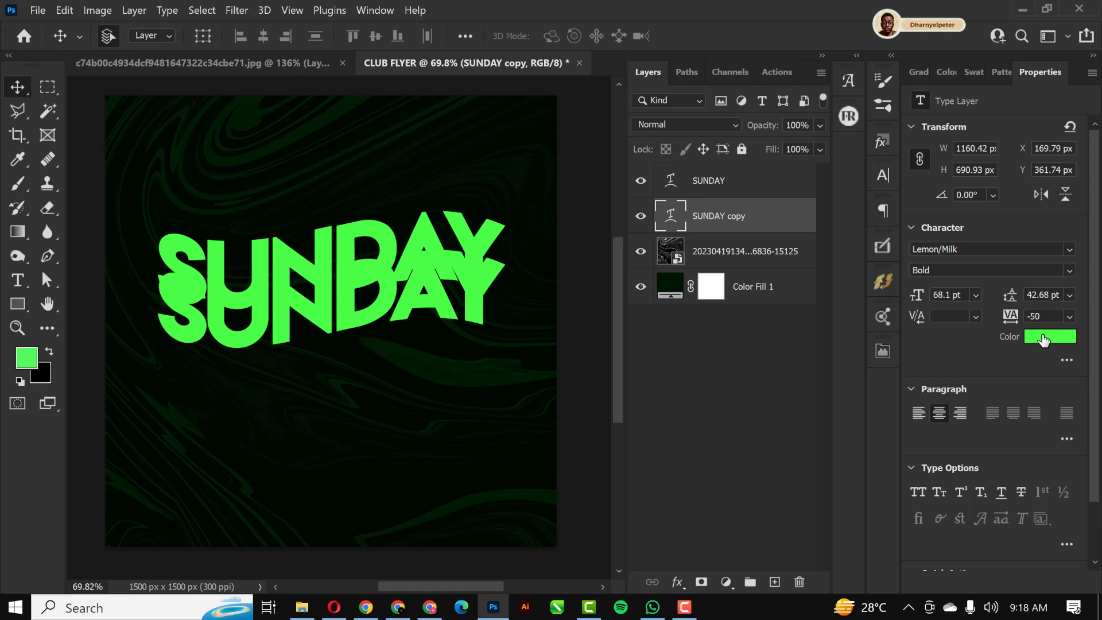
Step: Change the lower SUNDAY copy's text colour to darker green #299226
click(1044, 339)
drag(802, 127, 805, 207)
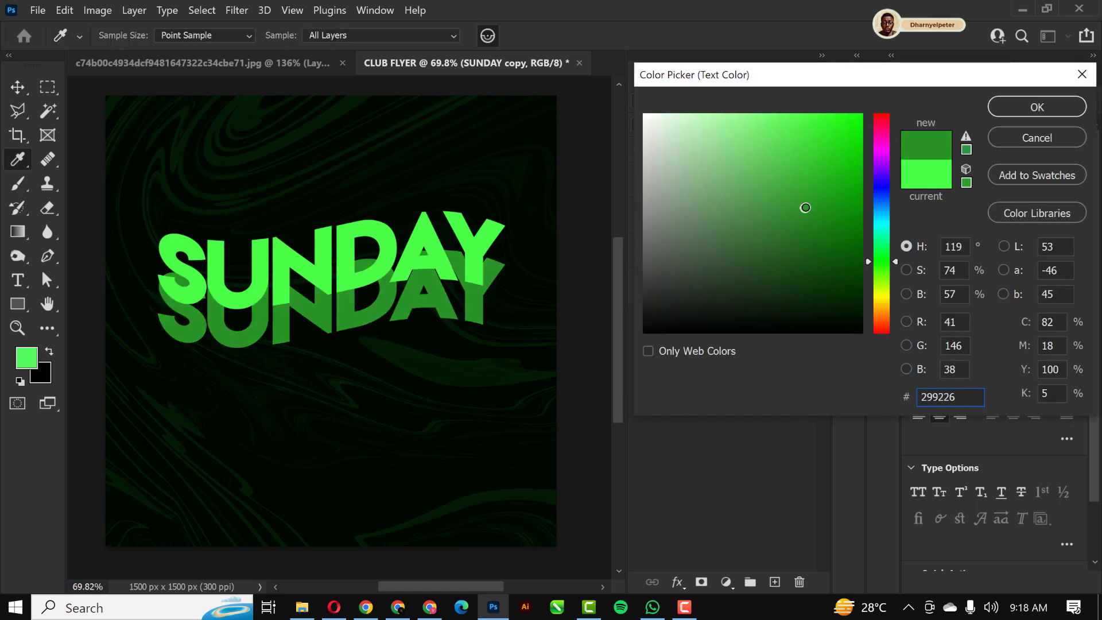
click(1015, 110)
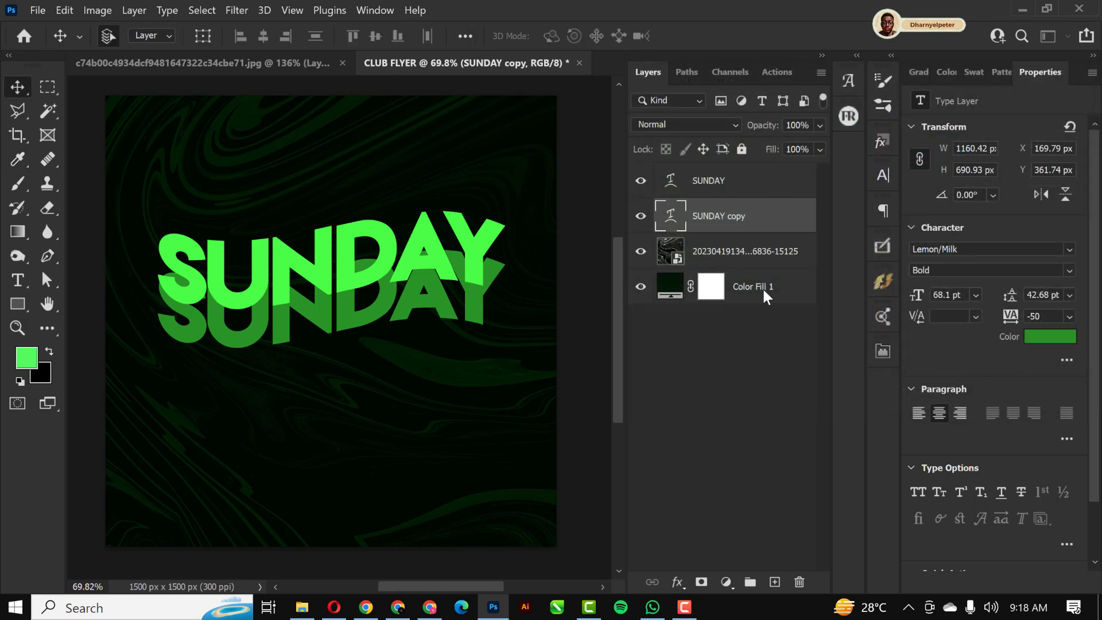
Step: Mask away the dark green copy's upper part with a soft 500 px black brush at 40% flow and set the layer's opacity to 67%
click(702, 582)
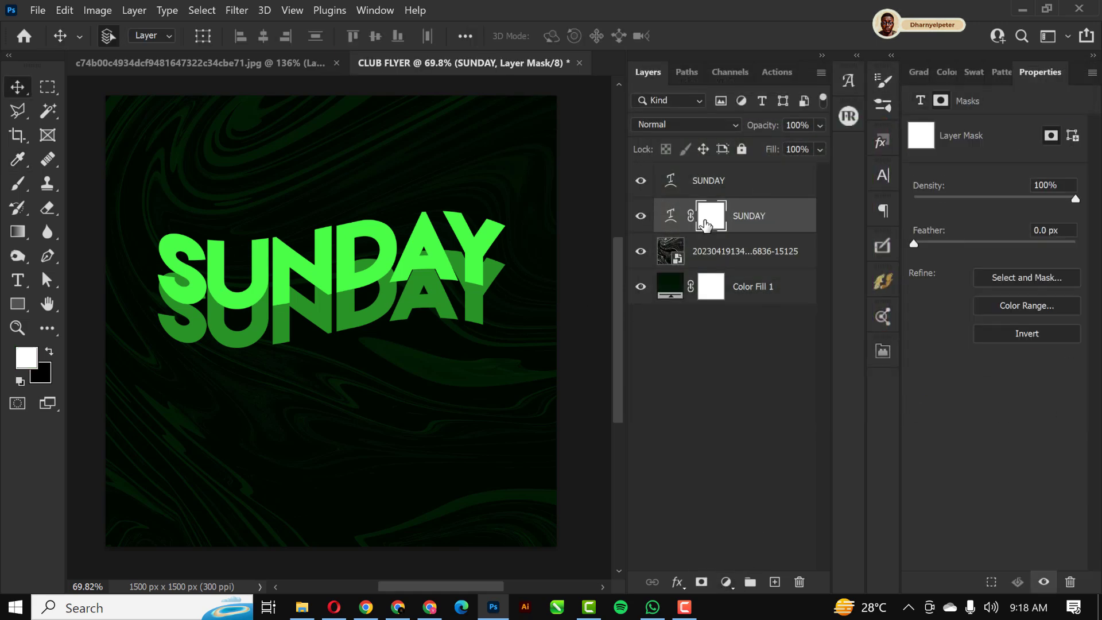
key(b)
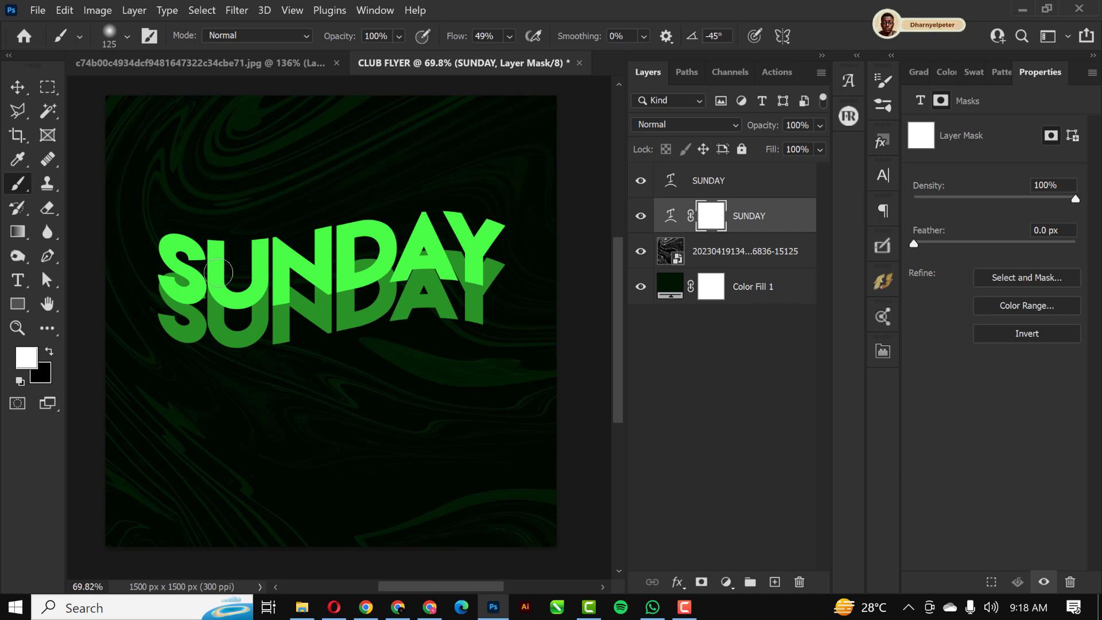
key(bracketright)
key(bracketright)
key(bracketright)
key(bracketright)
key(bracketright)
key(bracketright)
key(bracketright)
text(40)
key(Return)
click(48, 352)
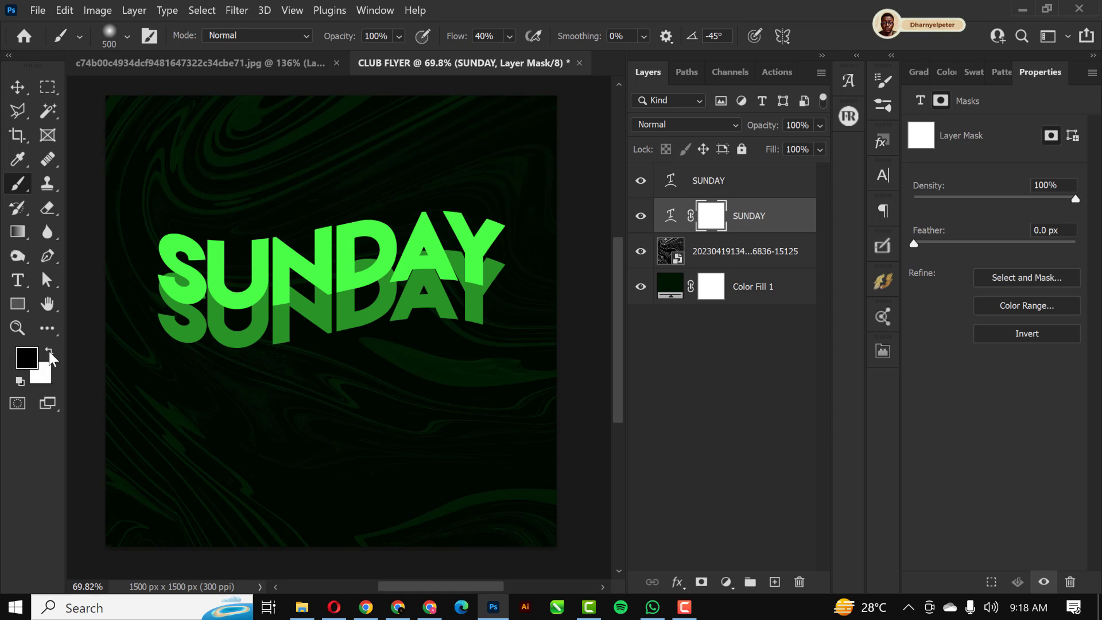
mouse_move(258, 248)
mouse_down()
mouse_move(499, 143)
mouse_move(247, 209)
mouse_move(394, 198)
mouse_move(264, 250)
mouse_move(152, 239)
mouse_move(184, 217)
mouse_move(419, 197)
mouse_move(560, 221)
mouse_move(234, 217)
mouse_move(250, 218)
mouse_up()
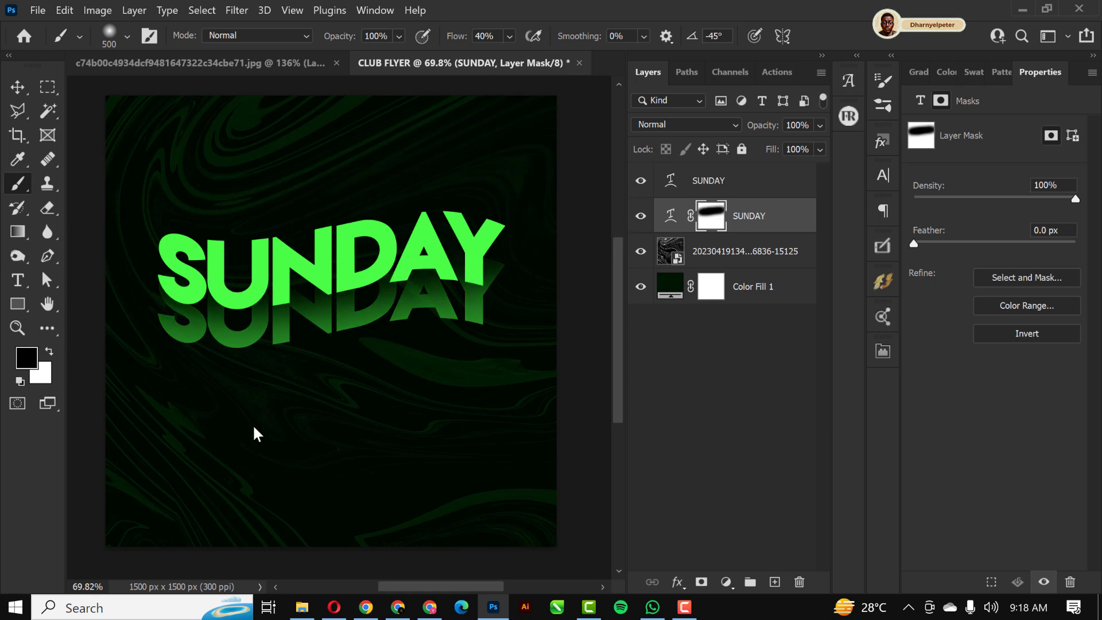
click(821, 126)
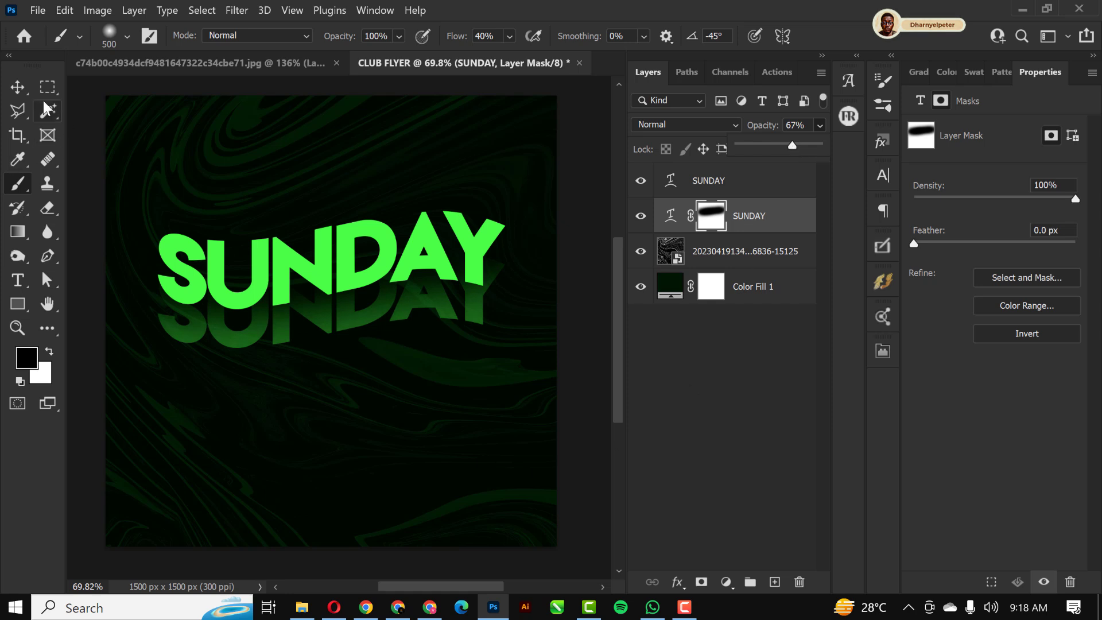
Step: Duplicate the faded SUNDAY layer twice, stacking each copy at an even distance below the previous one
click(26, 86)
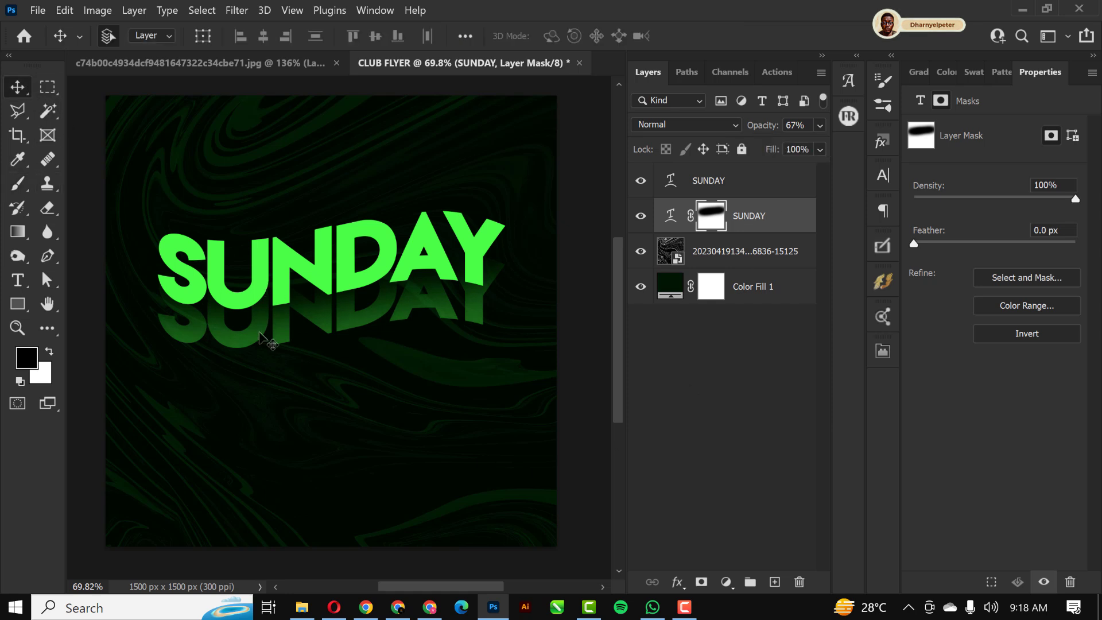
drag(253, 343, 252, 383)
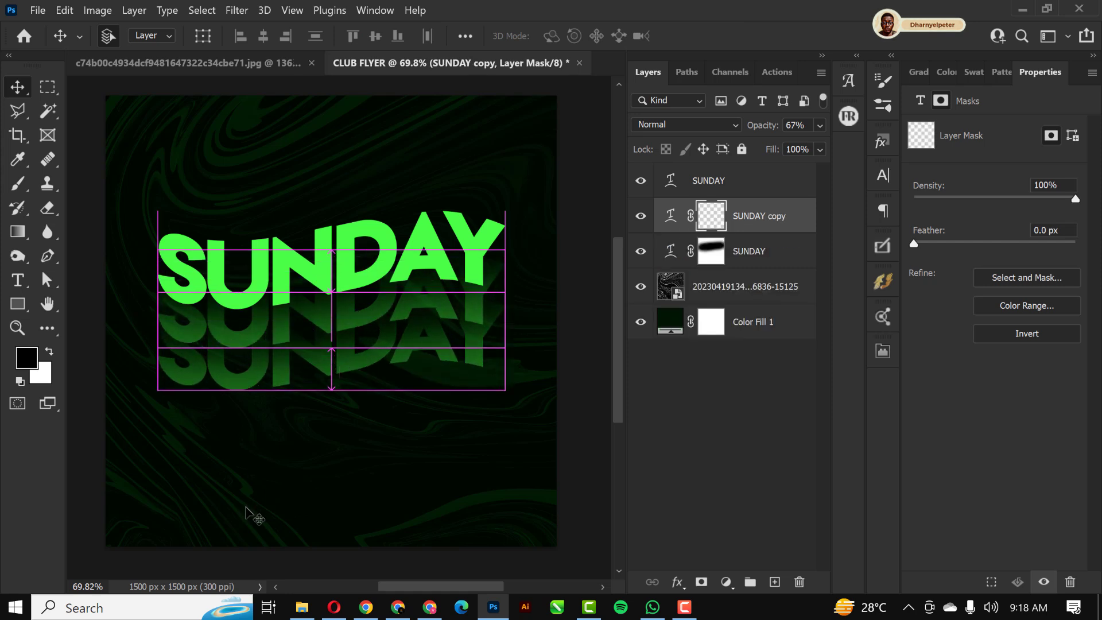
key(ctrl+alt+shift+t)
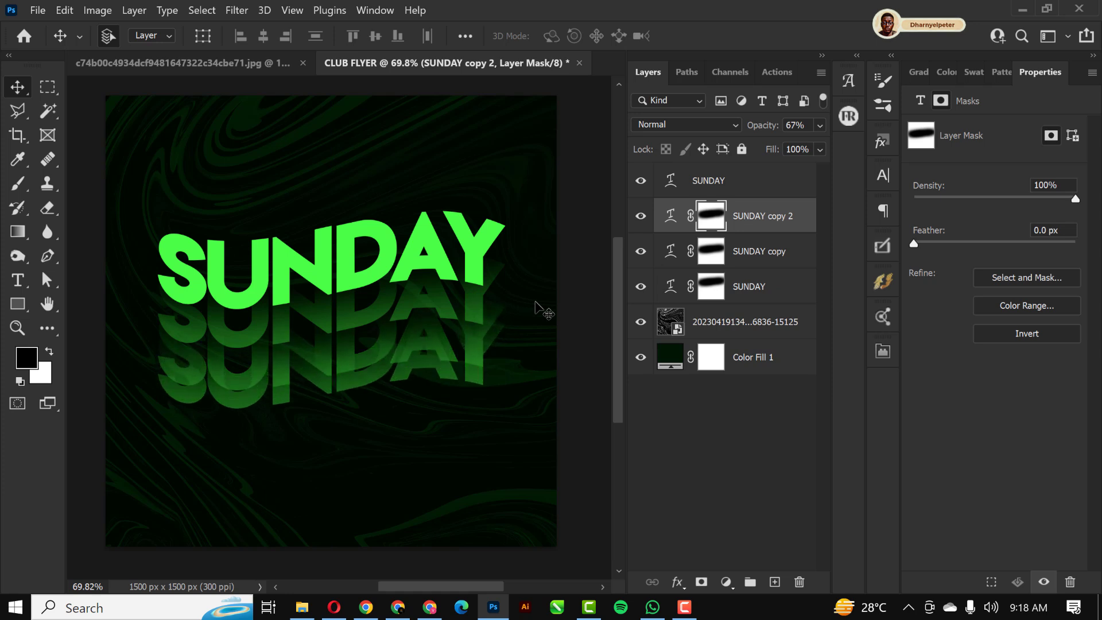
key(shift+Down)
key(shift+Down)
key(shift+Down)
key(shift+Down)
key(shift+Down)
key(shift+Down)
key(shift+Down)
key(shift+Down)
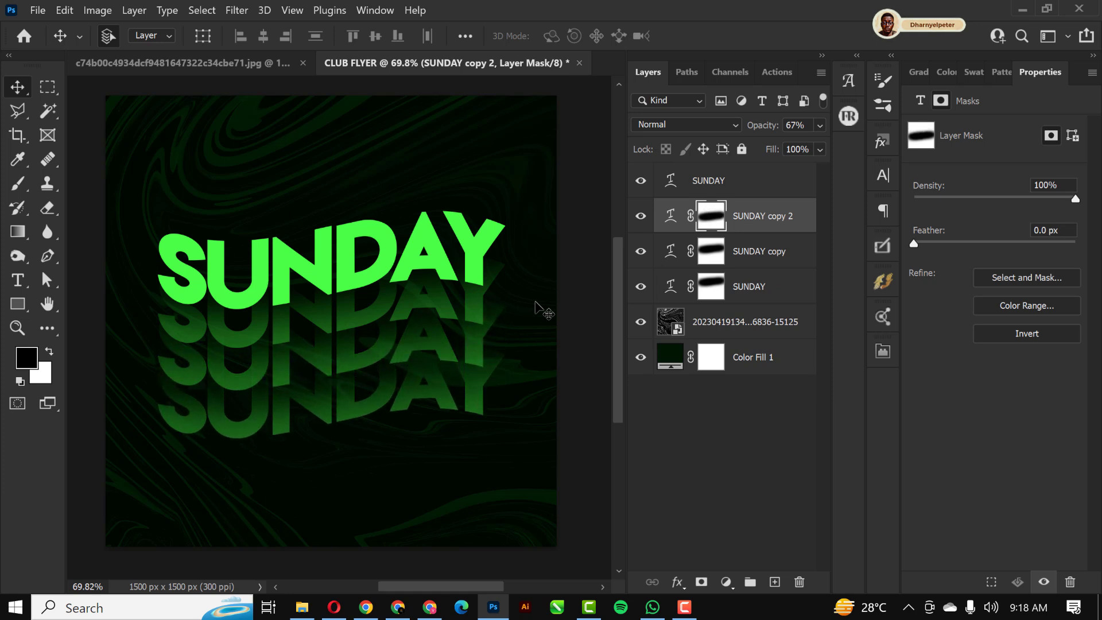
key(shift+Down)
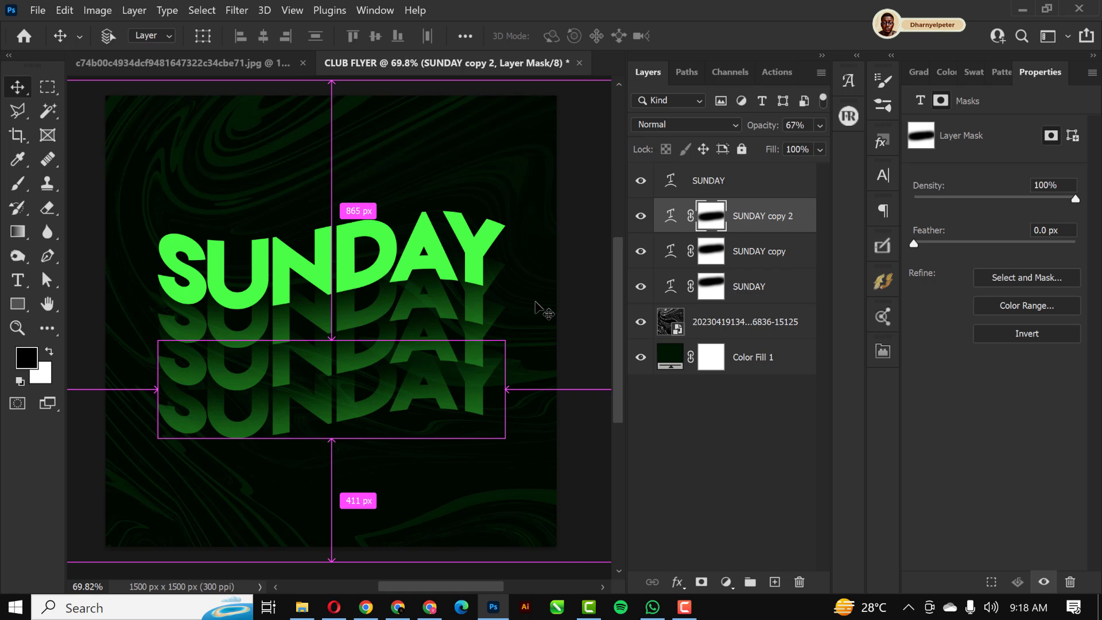
Step: Add a third duplicate of the faded SUNDAY layer, spaced evenly below the lowest one in the stack
key(ctrl+alt+shift+t)
key(shift+Down)
key(shift+Down)
key(shift+Down)
key(shift+Down)
key(shift+Down)
key(shift+Down)
key(shift+Down)
key(shift+Down)
key(shift+Down)
key(shift+Down)
key(shift+Down)
key(shift+Down)
key(shift+Down)
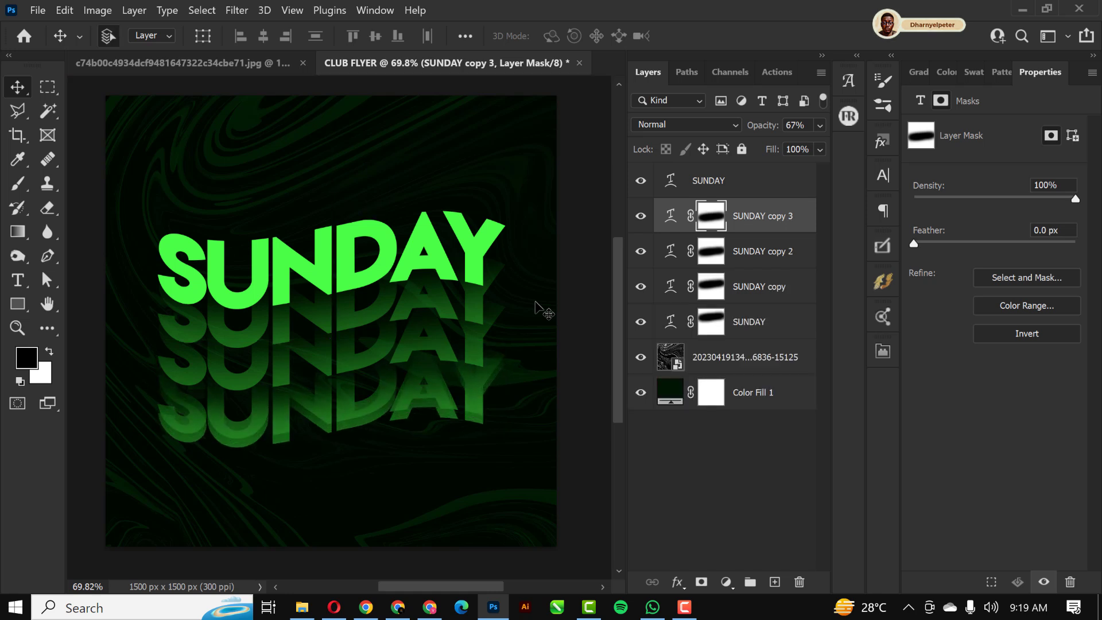
key(shift+Up)
key(shift+Up)
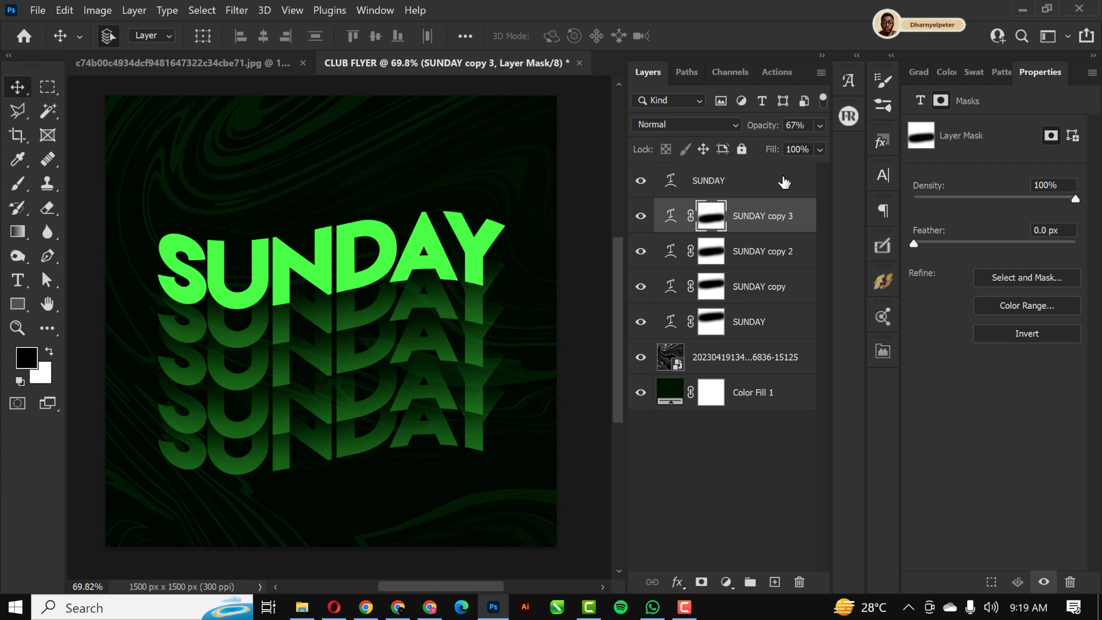
Step: Fade the lower edge of the bottommost SUNDAY copy by painting black on its layer mask
click(641, 216)
click(641, 216)
key(b)
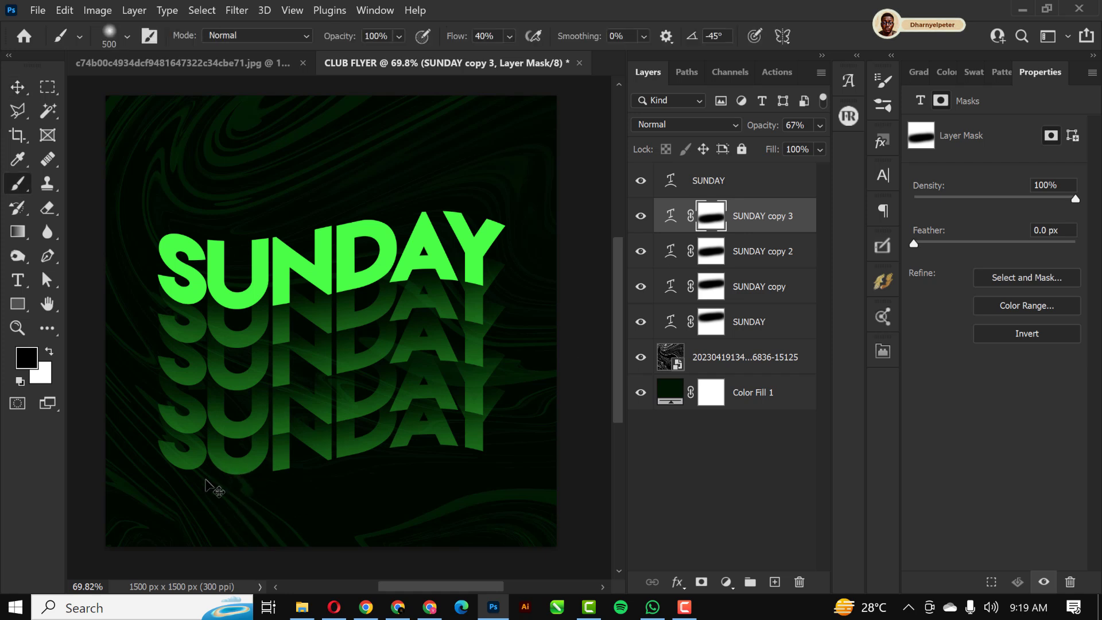
drag(147, 520, 141, 524)
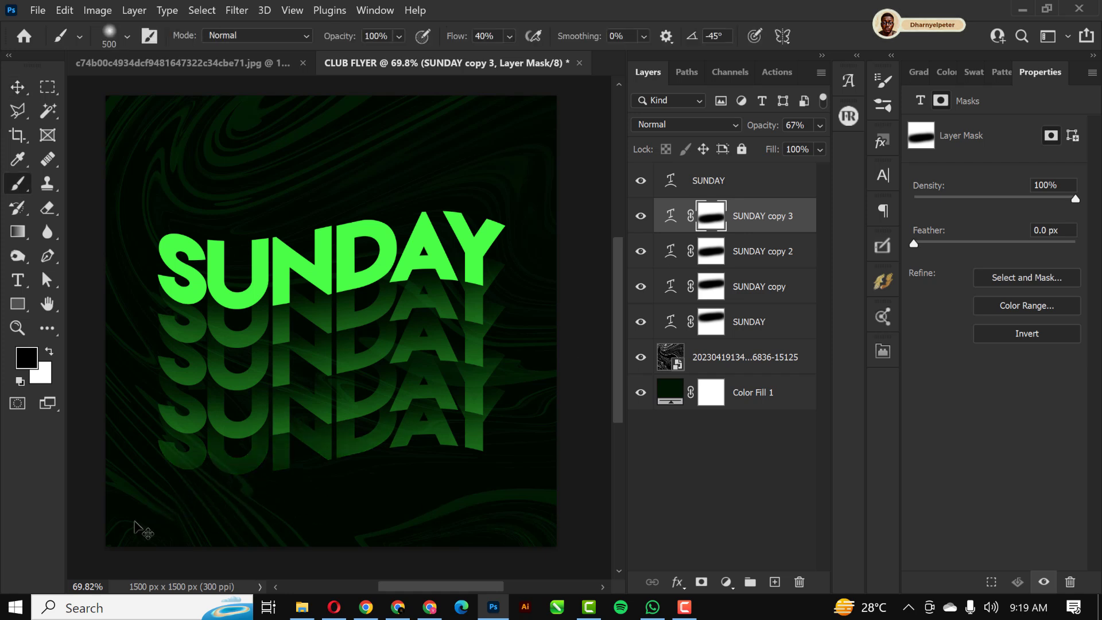
drag(572, 510, 241, 506)
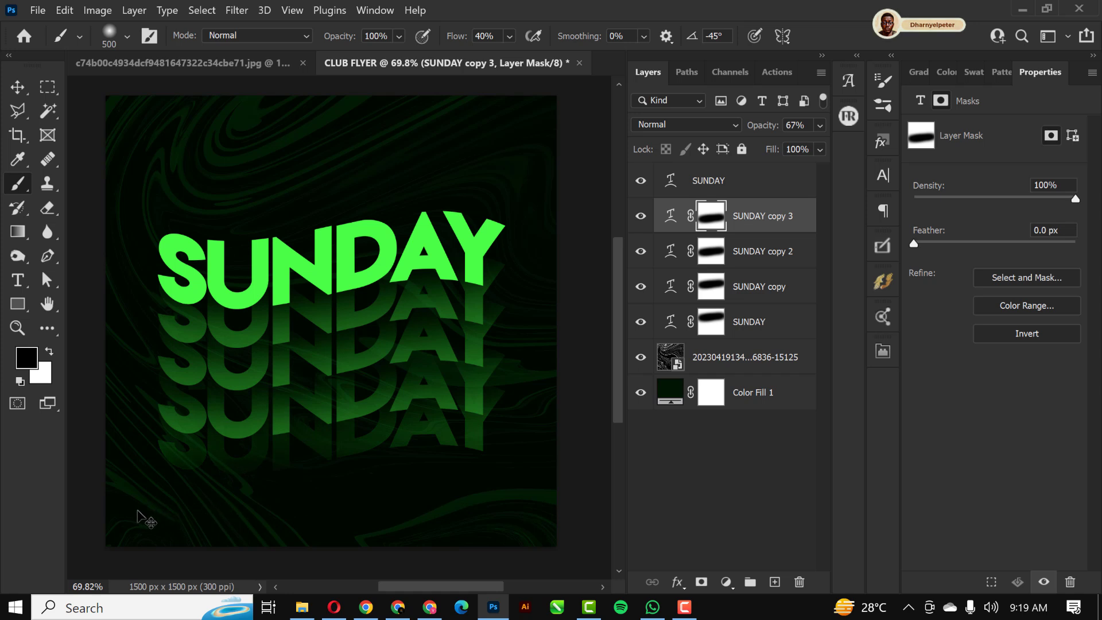
mouse_move(351, 513)
mouse_down()
mouse_move(487, 505)
mouse_move(271, 537)
mouse_move(299, 542)
mouse_up()
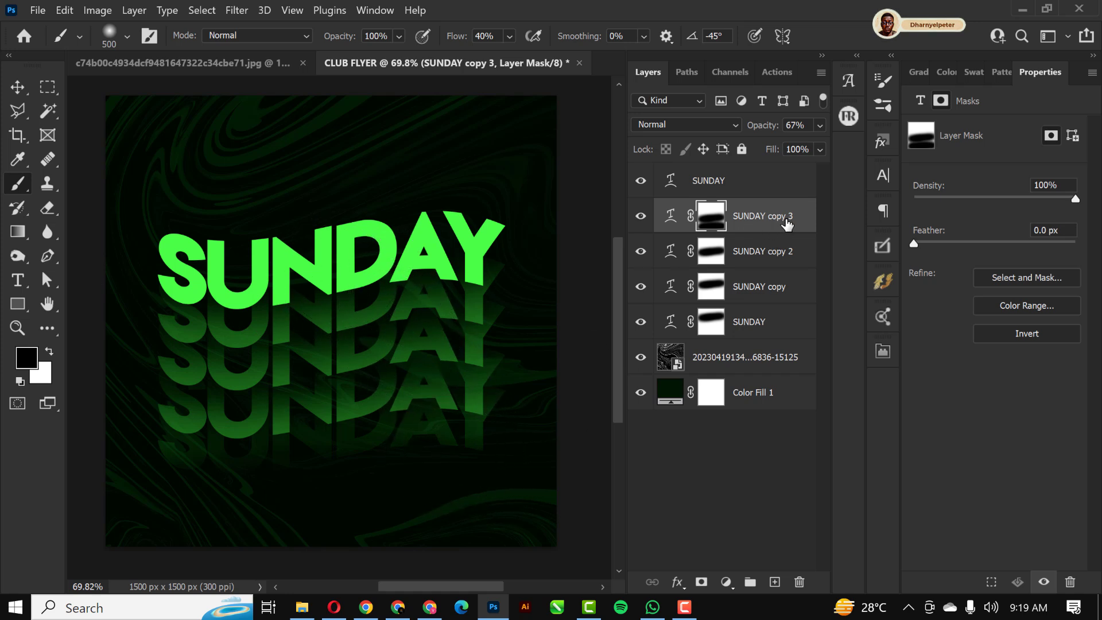
Step: Duplicate the bottommost SUNDAY layer with a blank mask and move it up so it peeks out above the bright green title
key(ctrl+j)
key(ctrl+t)
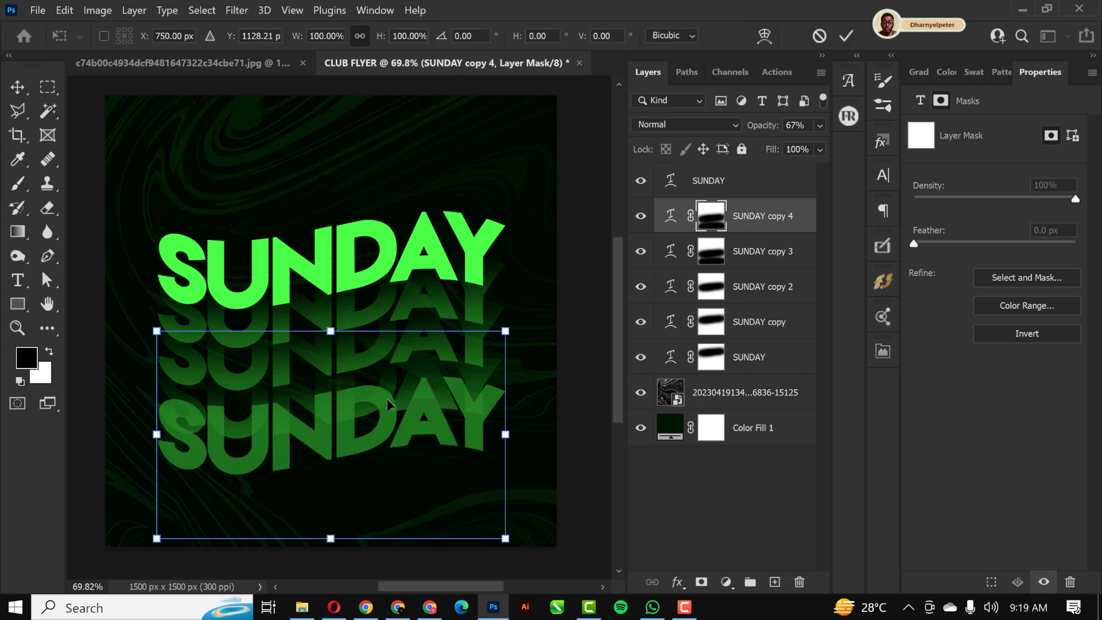
drag(373, 363, 368, 249)
key(Return)
Step: Fade the SUNDAY copy behind the bright title by painting black across the middle and top of its layer mask
key(b)
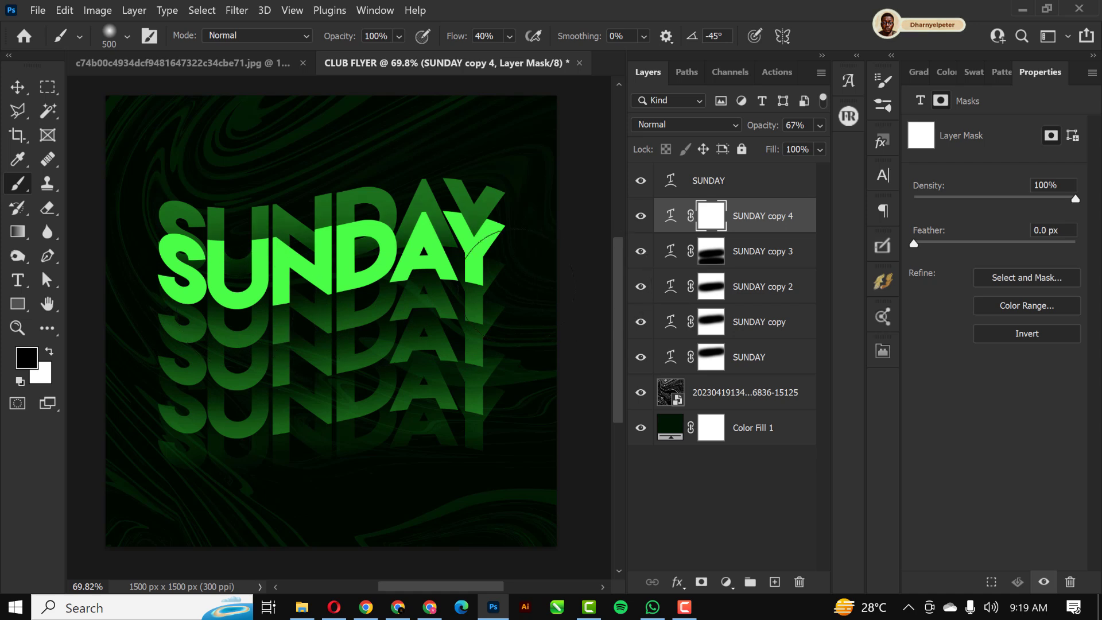
mouse_move(189, 253)
mouse_down()
mouse_move(155, 184)
mouse_move(178, 198)
mouse_move(278, 184)
mouse_move(482, 190)
mouse_up()
key(ctrl+z)
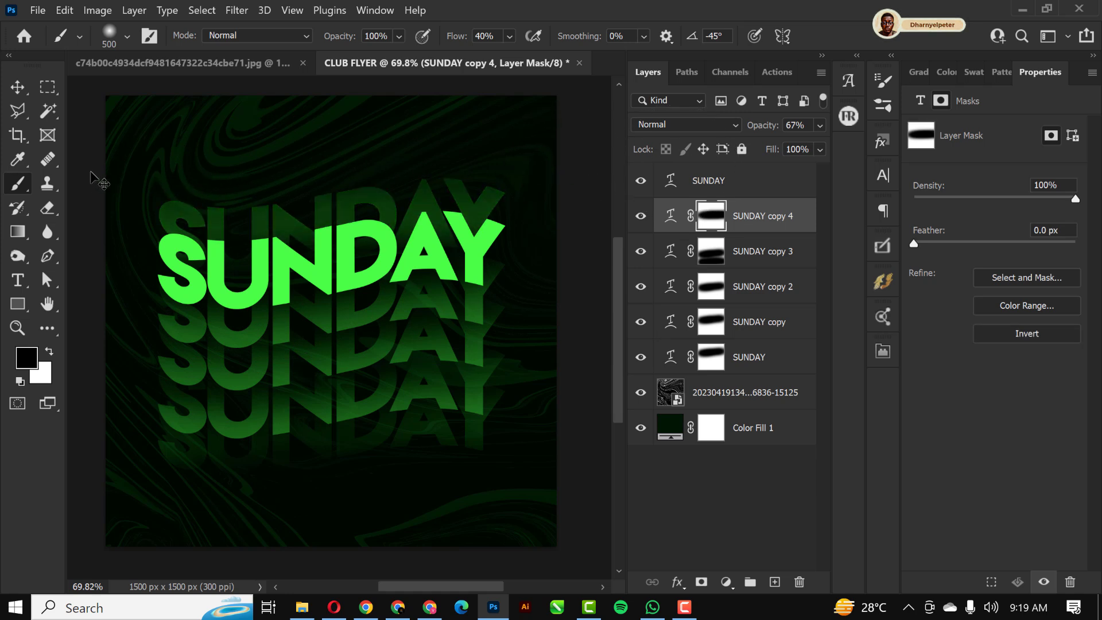
drag(508, 169, 157, 182)
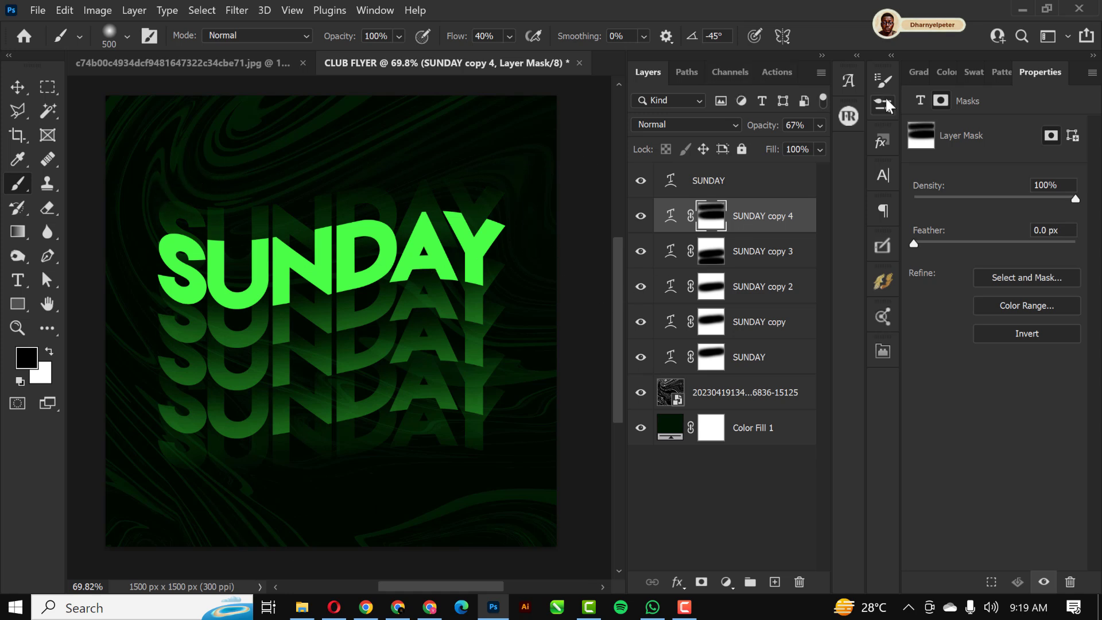
click(17, 87)
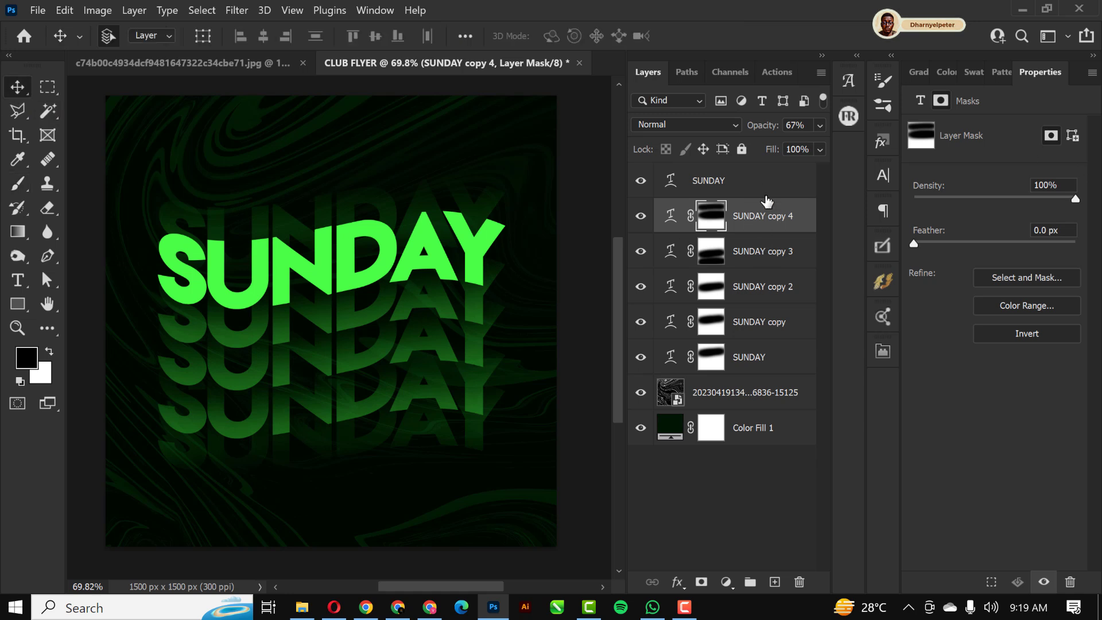
Step: Group the bright SUNDAY title with all its faded copies and name the group SUNDAY TEXT
click(727, 179)
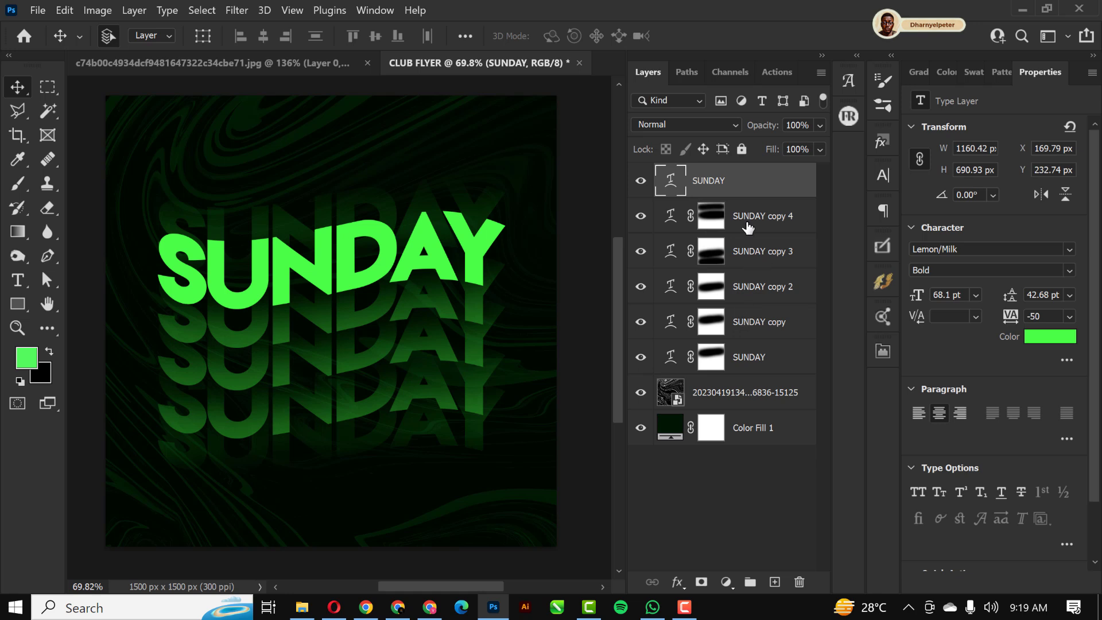
shift+click(773, 360)
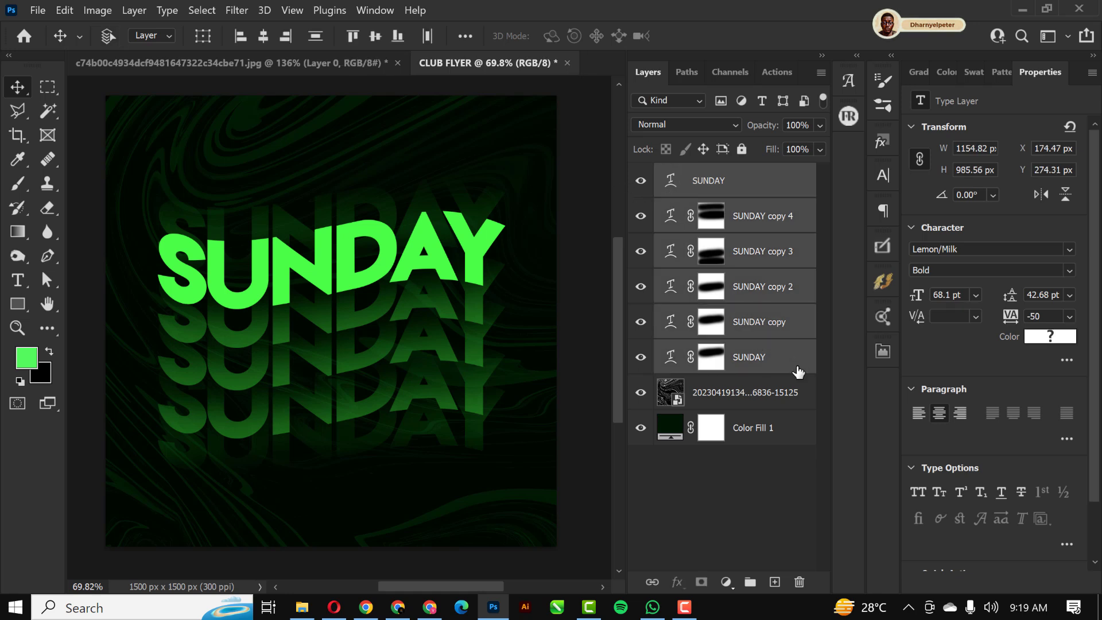
key(ctrl+g)
double_click(708, 174)
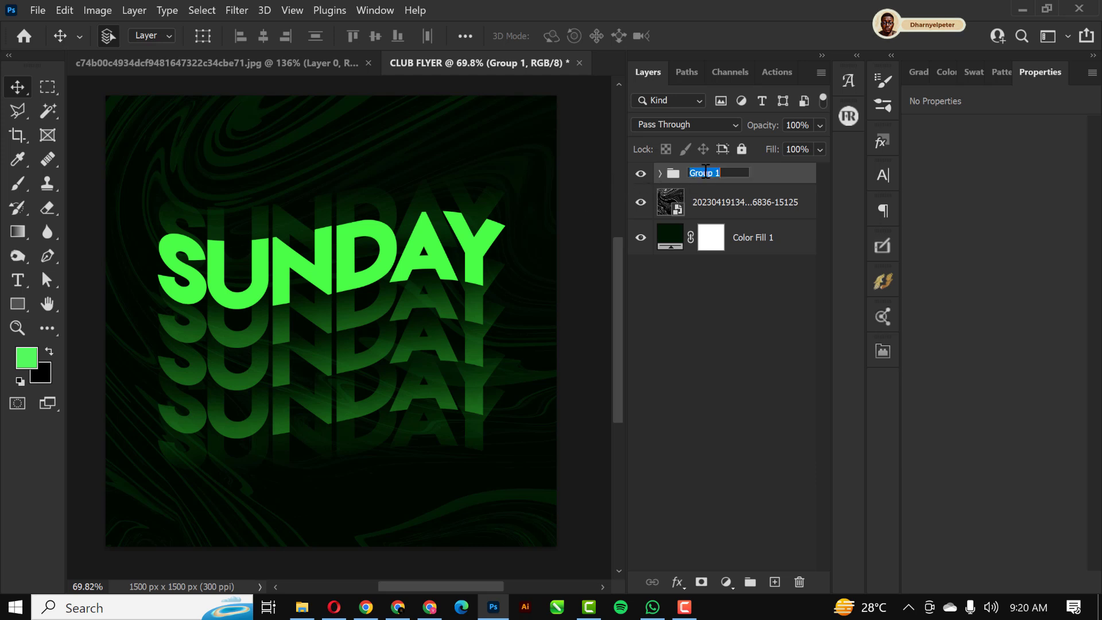
text(SUNDAY TEXT)
key(Return)
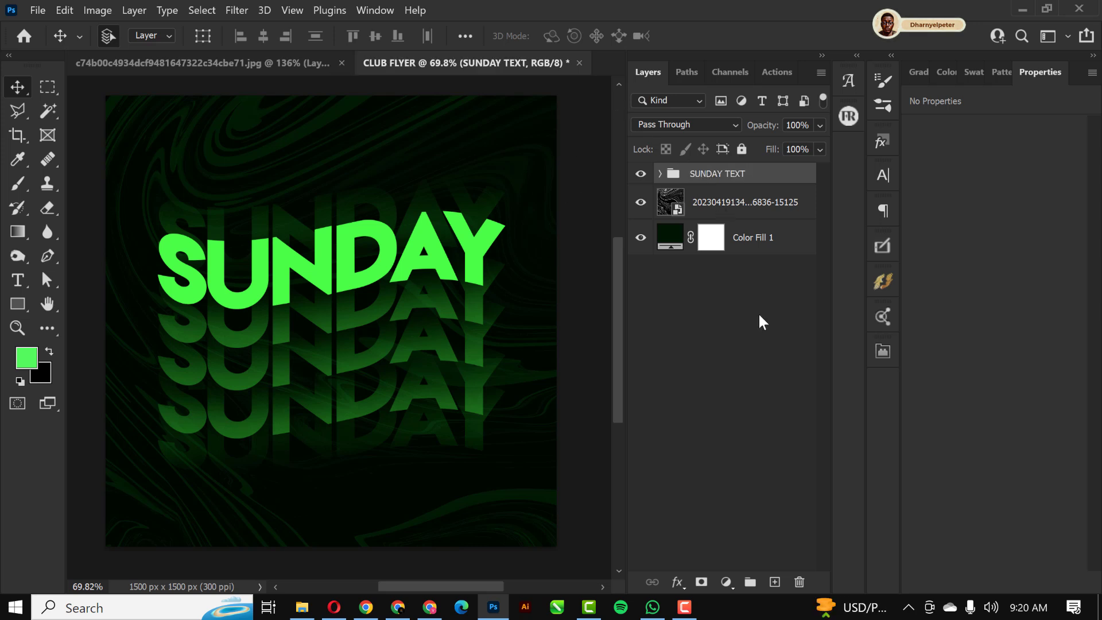
Step: Add an empty layer above the SUNDAY TEXT group and ready a soft brush in green 53fa5e with 41% flow
click(775, 582)
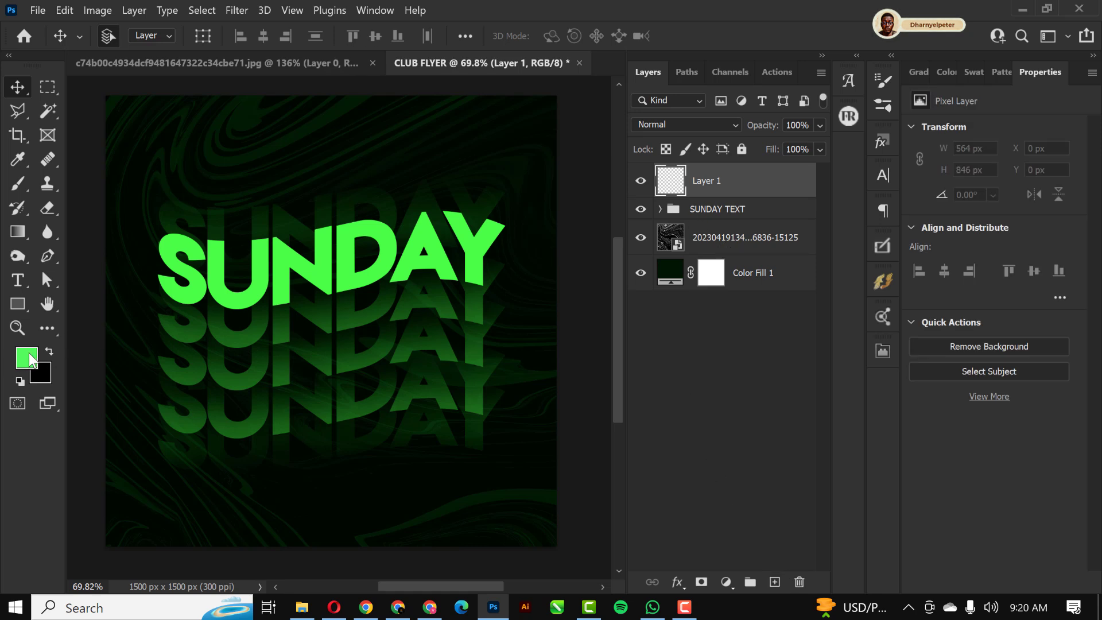
click(29, 361)
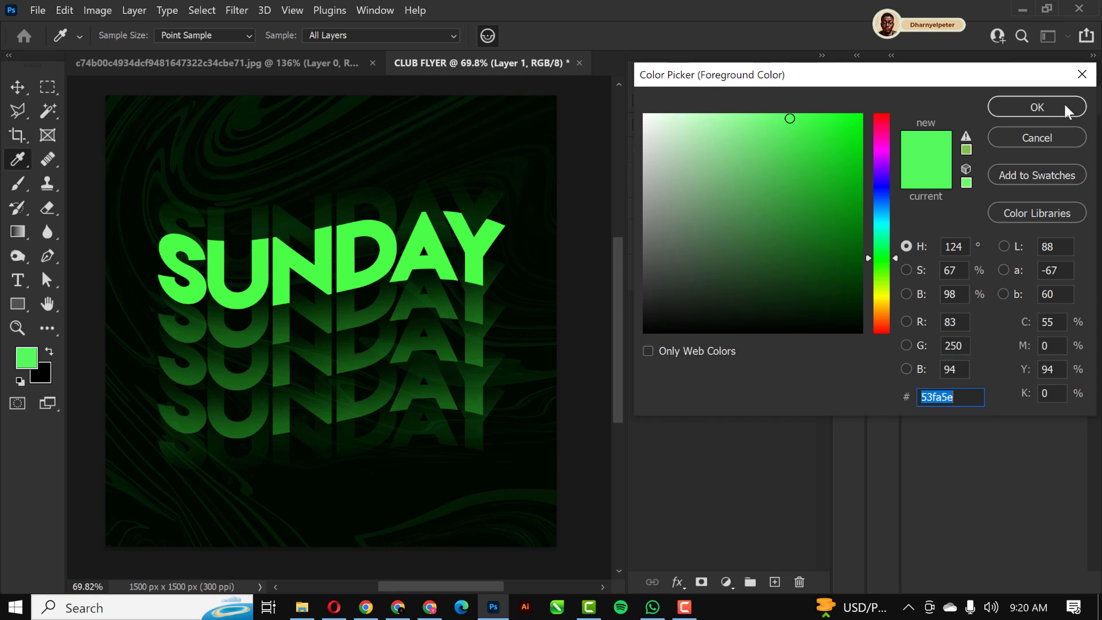
click(1035, 107)
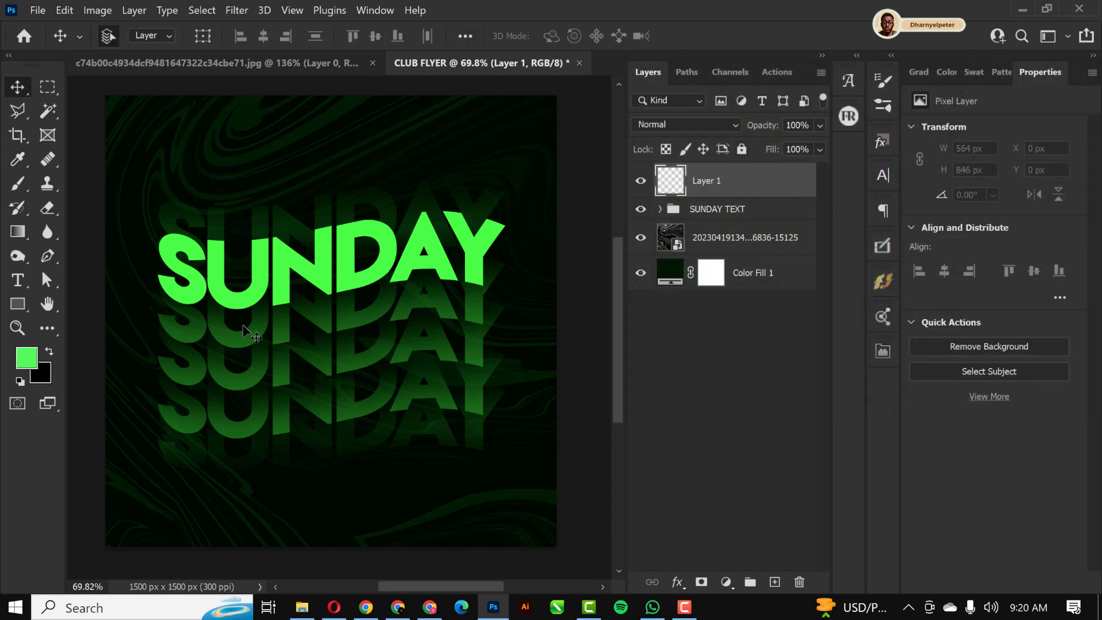
key(b)
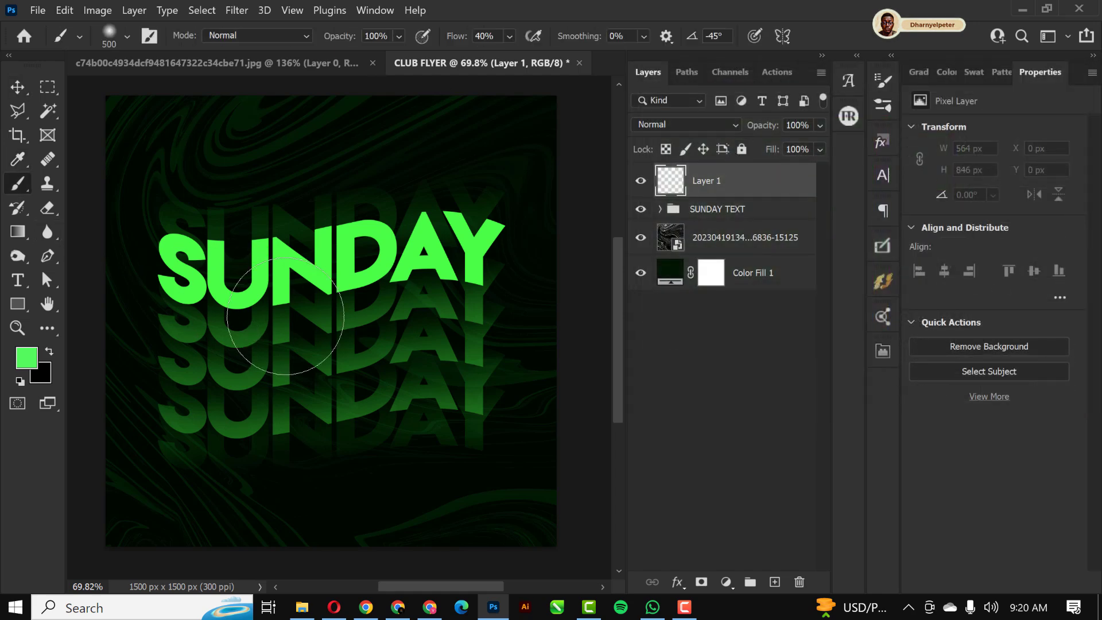
click(510, 35)
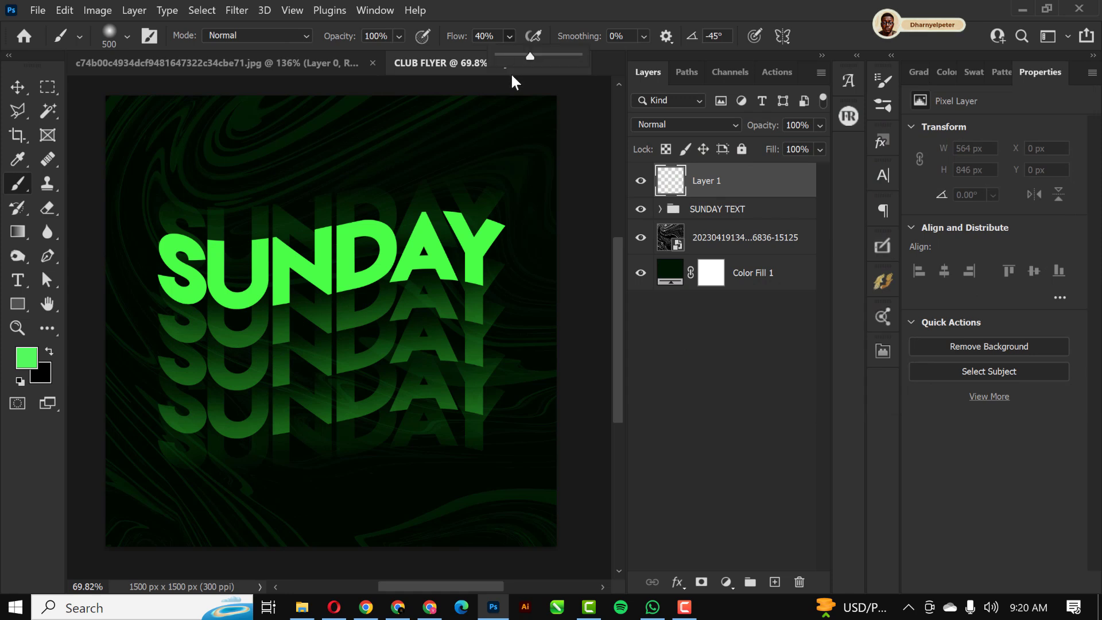
click(528, 54)
Step: Paint a soft green glow over the middle of the faded SUNDAY copies with a 900 px brush and set its layer to Screen
click(349, 347)
key(bracketright)
key(bracketright)
key(bracketright)
key(bracketright)
click(333, 382)
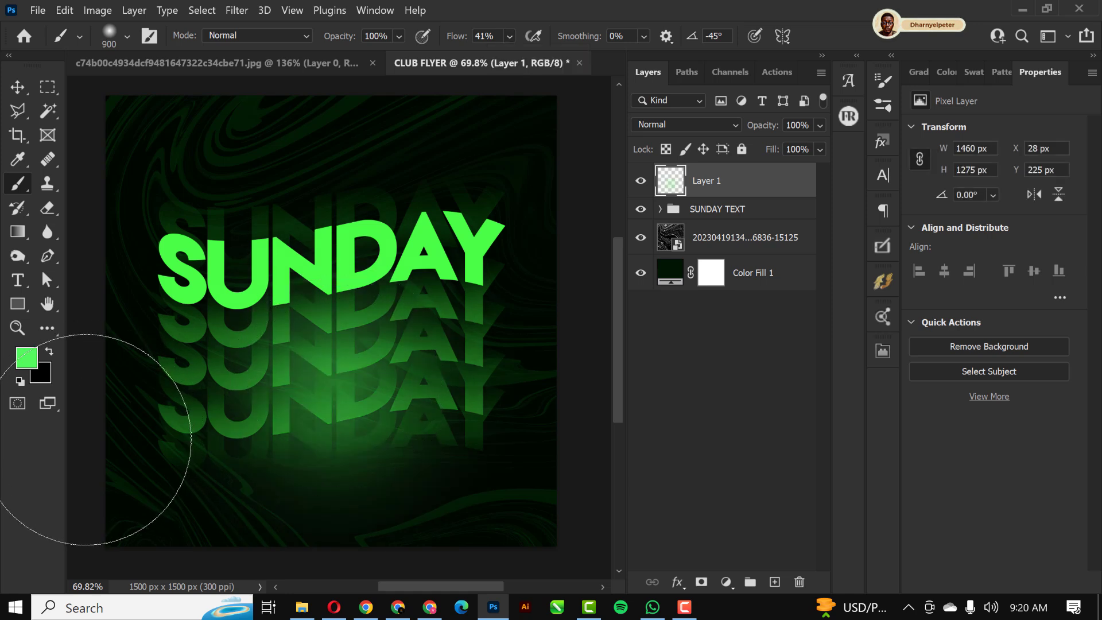
key(ctrl+z)
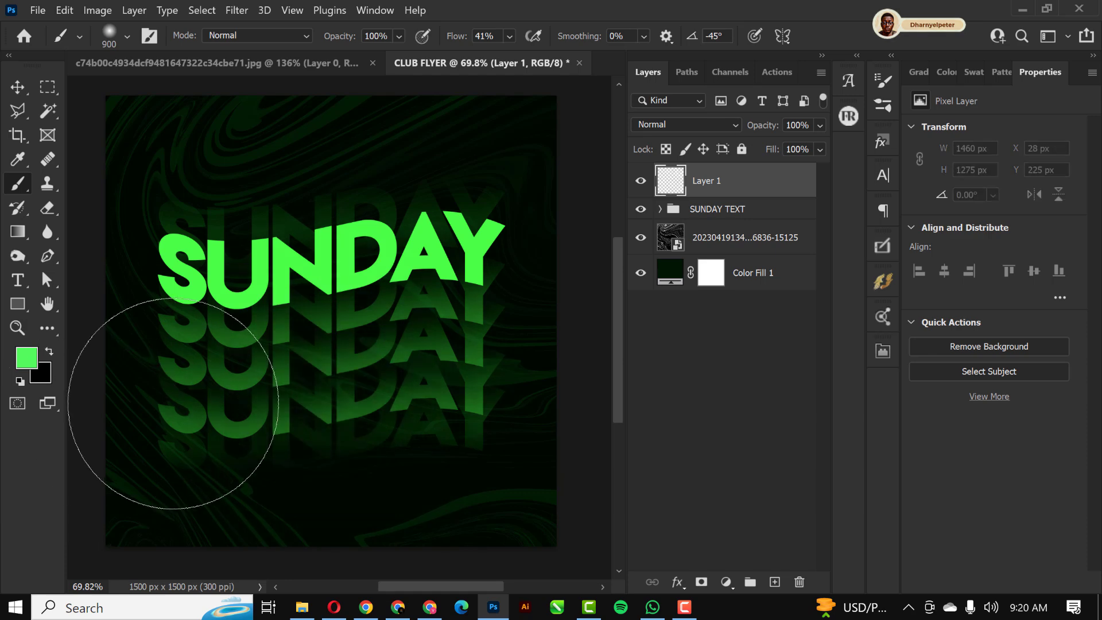
click(316, 379)
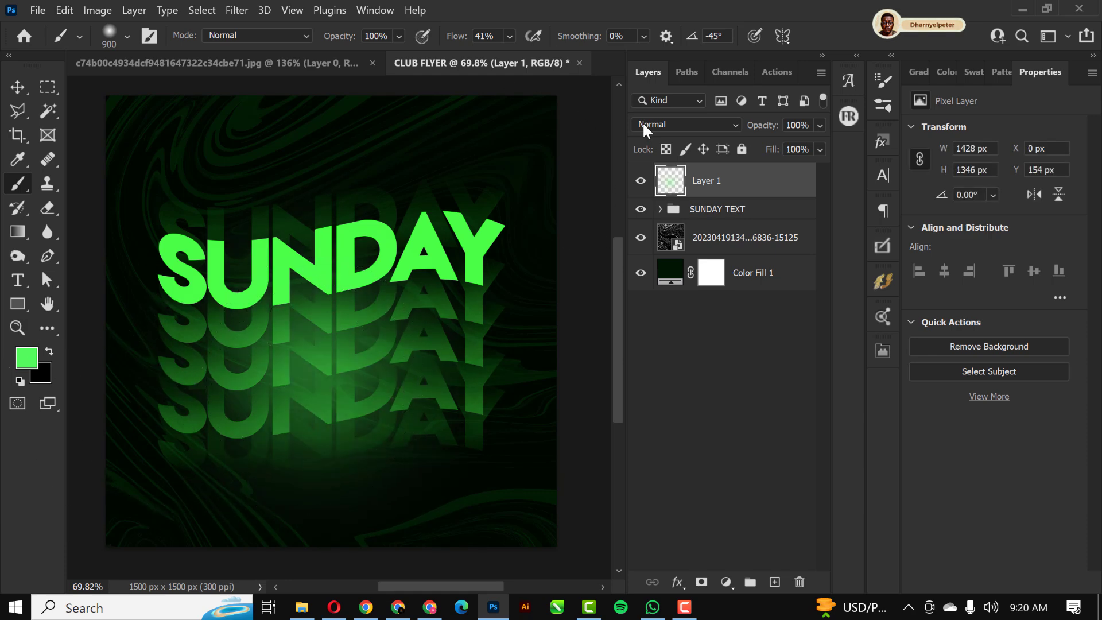
click(681, 125)
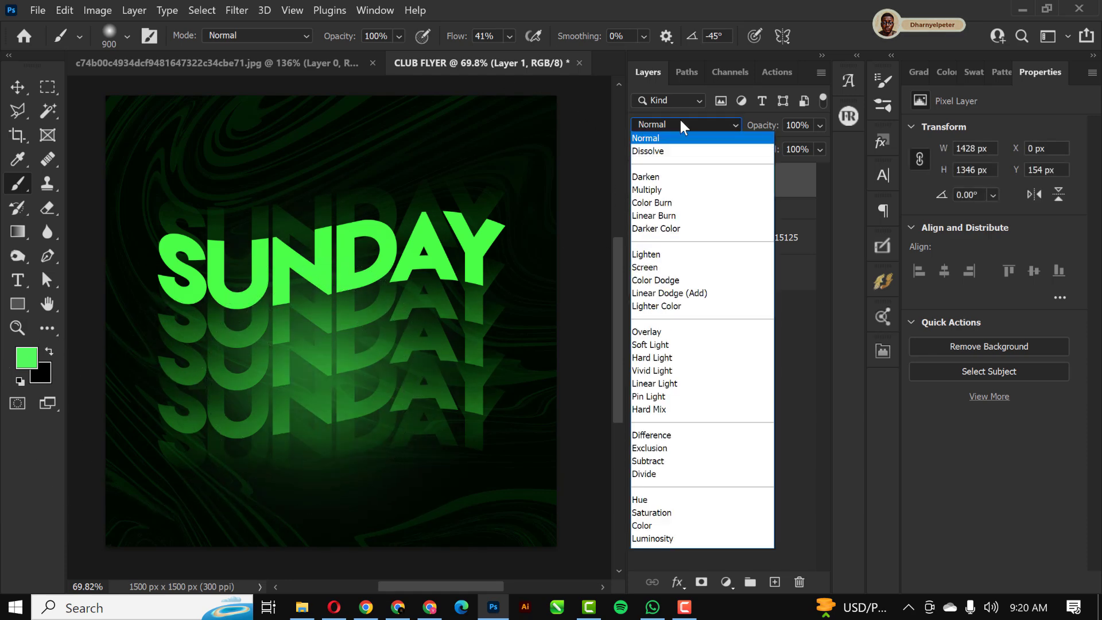
click(660, 267)
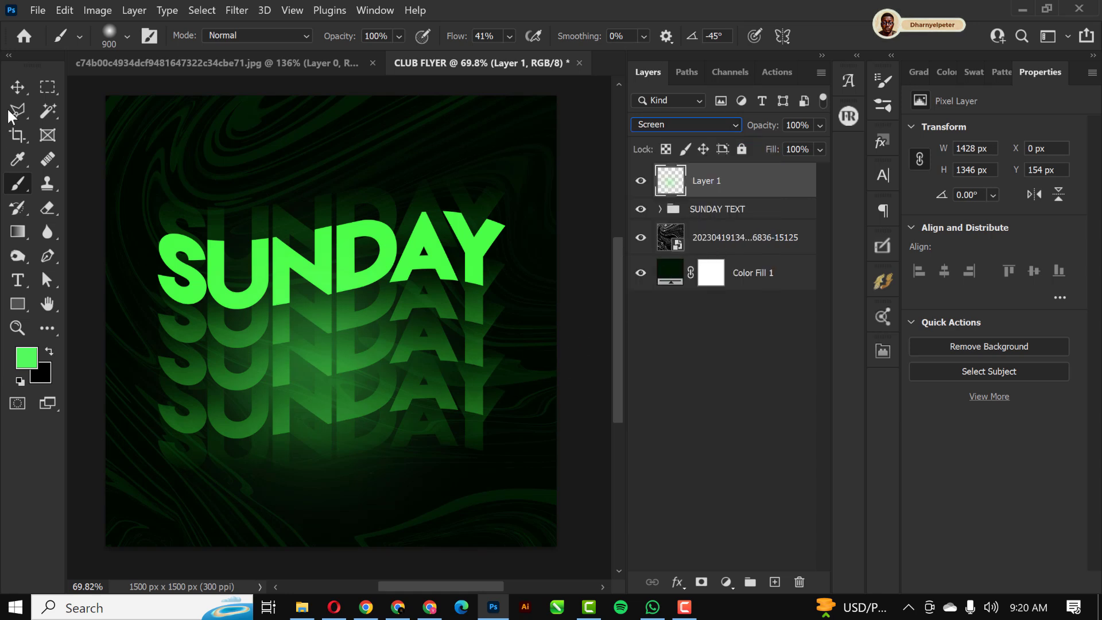
Step: Move the green glow layer and the SUNDAY TEXT group together straight up, nearer the flyer's upper edge
click(14, 91)
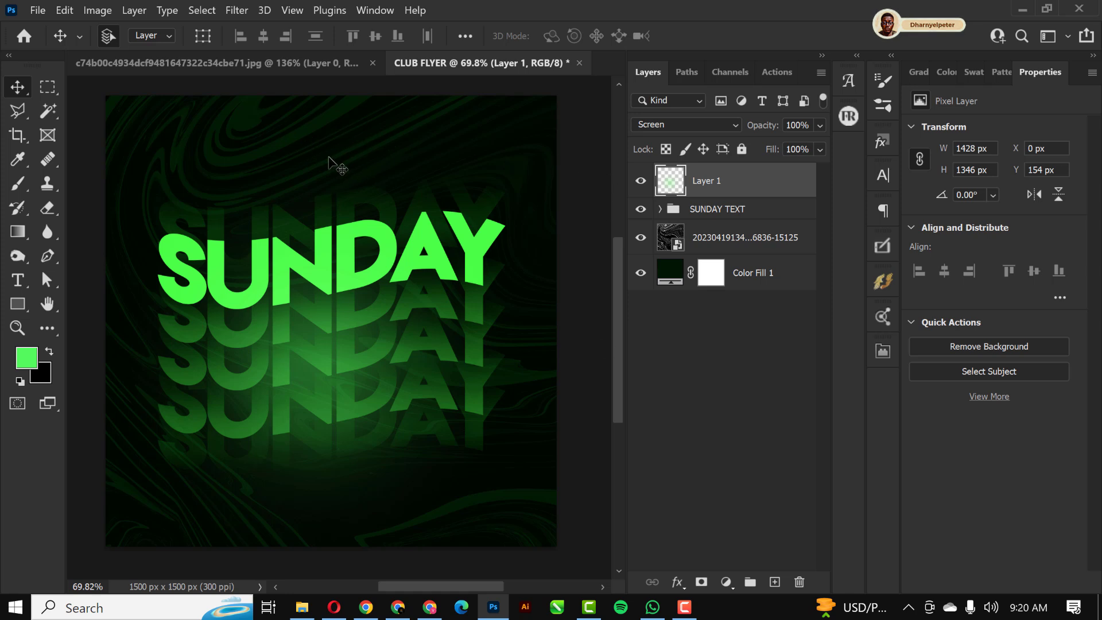
shift+click(752, 213)
key(shift+Up)
key(shift+Up)
key(shift+Up)
key(shift+Up)
key(shift+Up)
key(shift+Up)
key(shift+Up)
key(shift+Up)
key(shift+Up)
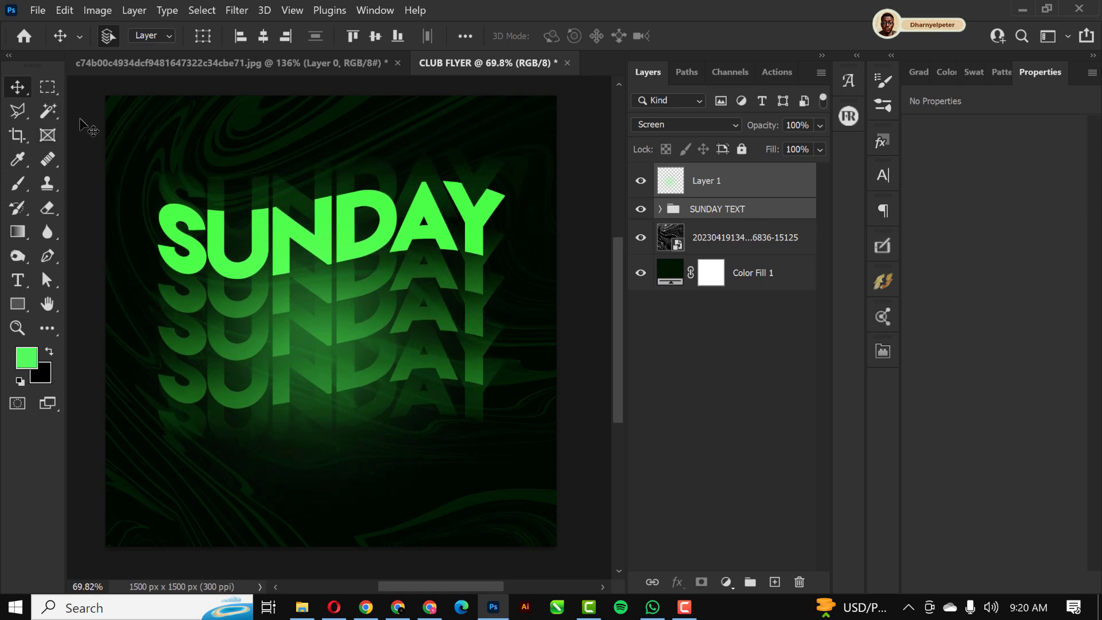
click(235, 207)
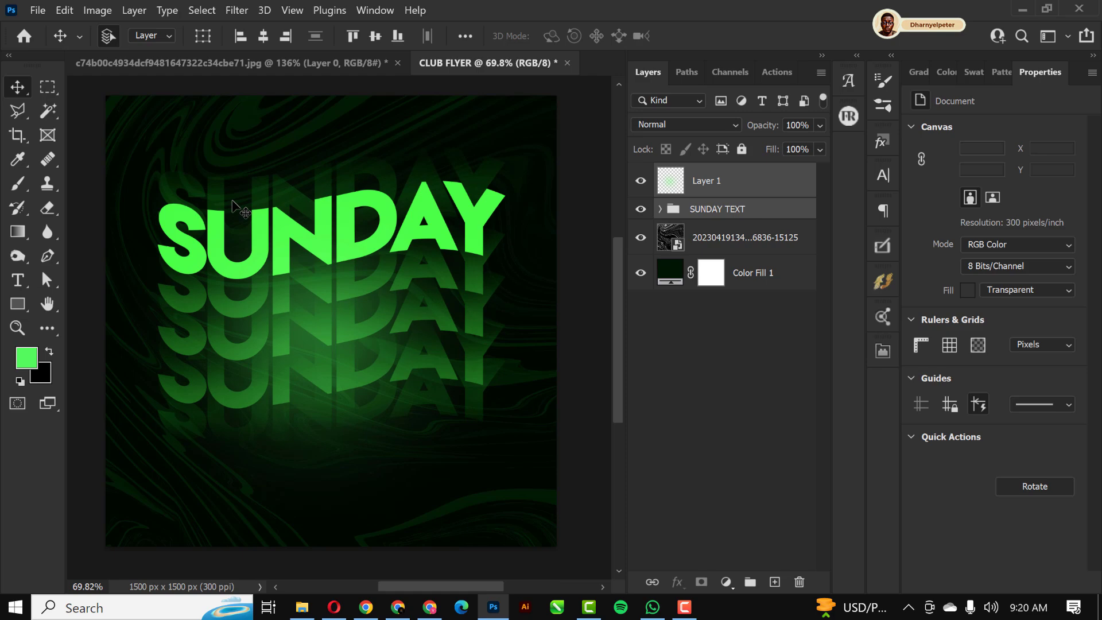
Step: Place the cut-out portrait 1.png from the BADDIE folder into the club flyer
click(303, 607)
click(190, 158)
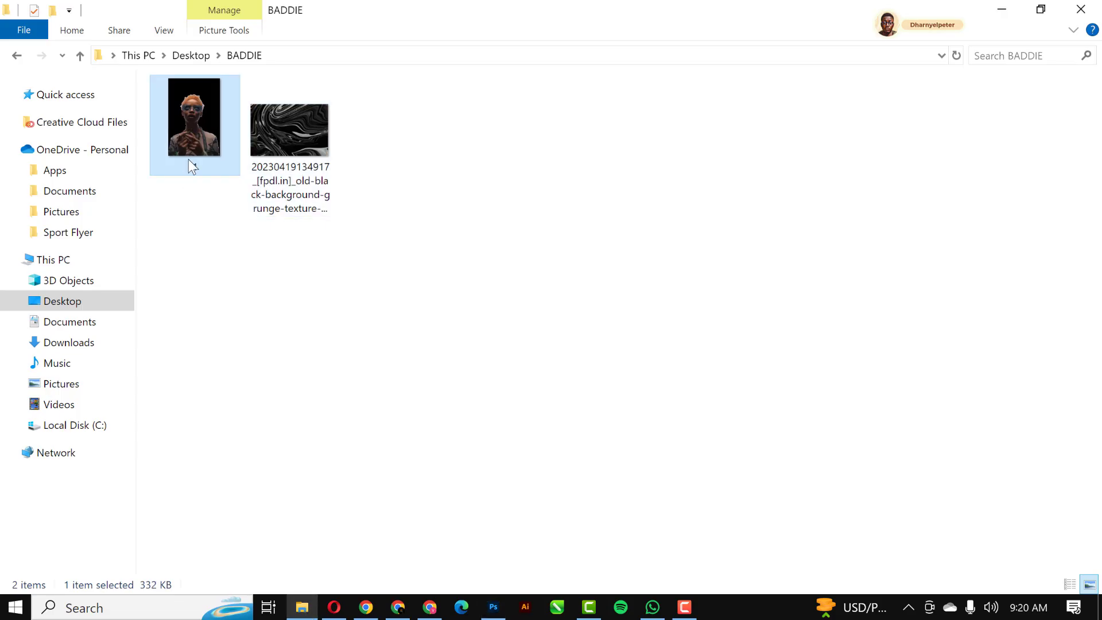
drag(190, 138, 326, 353)
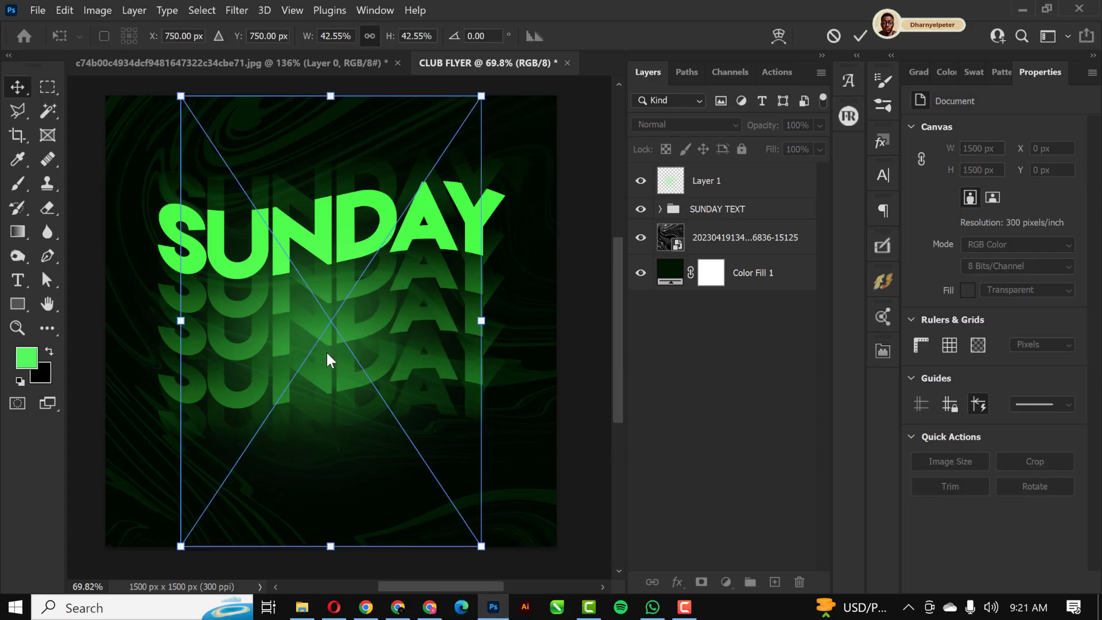
Step: Move the placed portrait straight up to X 750 px, Y 576 px, in front of the SUNDAY title, and commit the placement
key(shift+Up)
key(shift+Up)
key(shift+Up)
key(shift+Up)
key(shift+Up)
key(shift+Up)
key(shift+Up)
key(shift+Up)
key(shift+Up)
key(shift+Up)
key(shift+Up)
key(shift+Up)
key(shift+Up)
key(shift+Up)
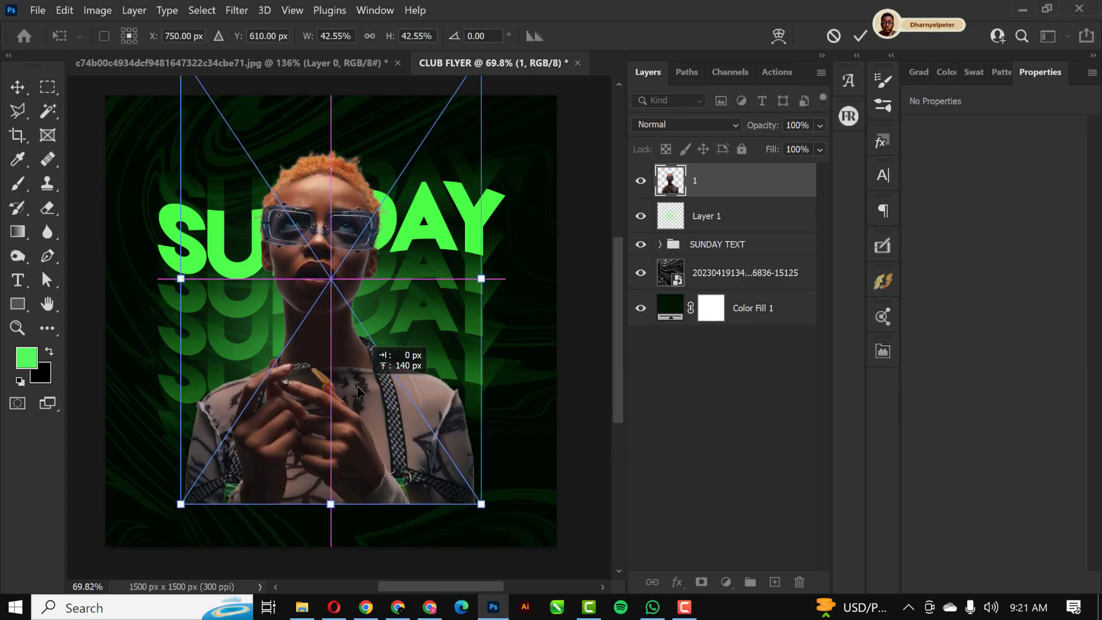
drag(357, 382, 358, 379)
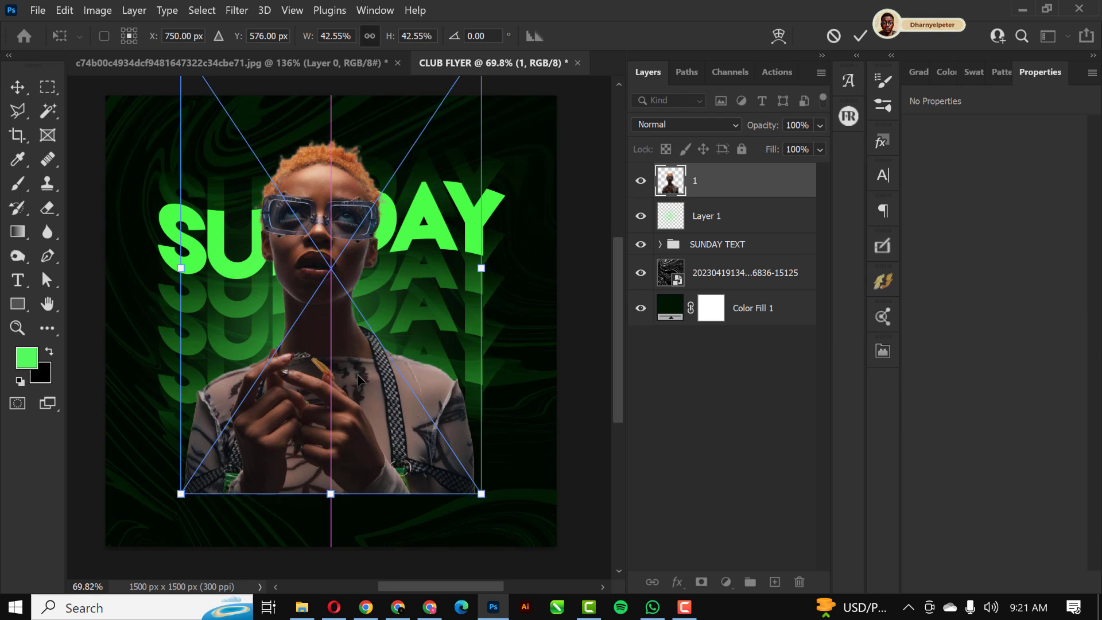
key(Return)
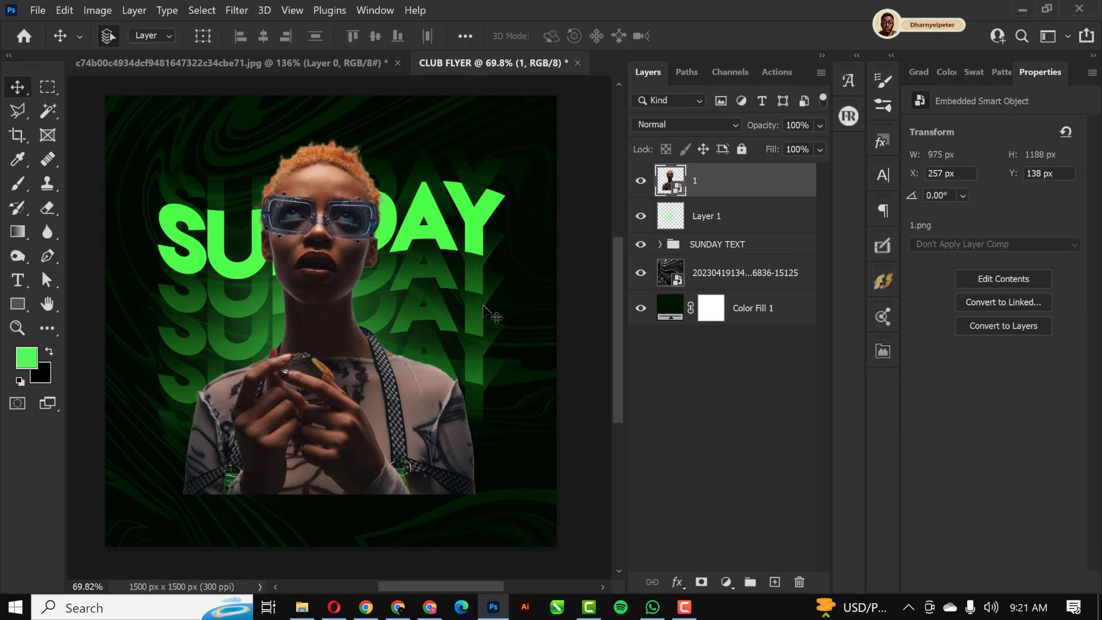
Step: Add a layer mask to the portrait and paint black along its lower edge to fade it into the background
click(701, 582)
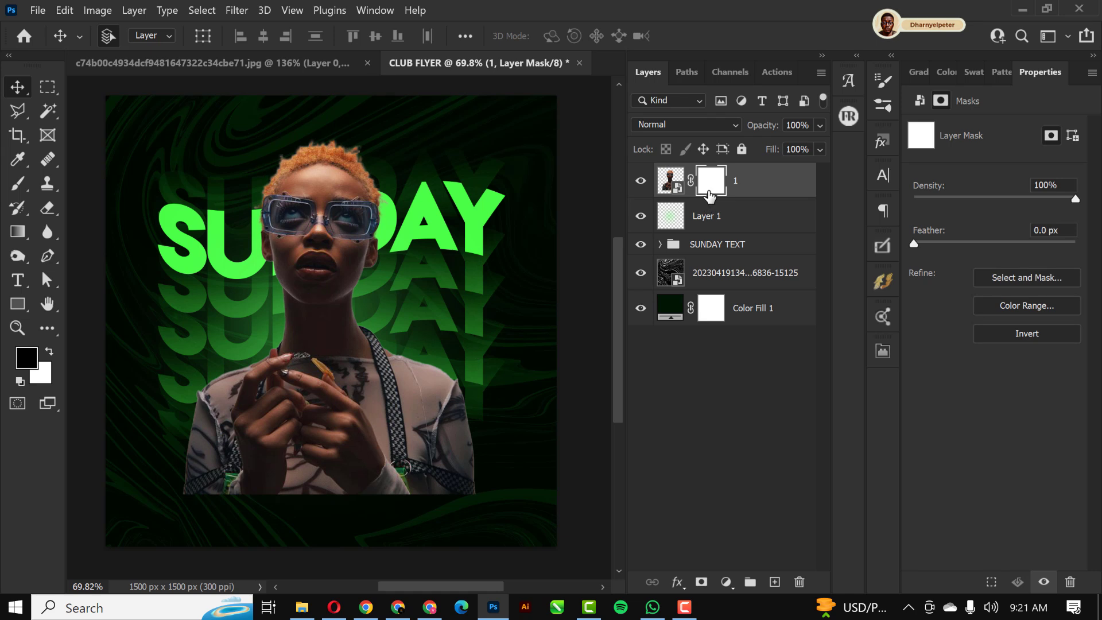
key(b)
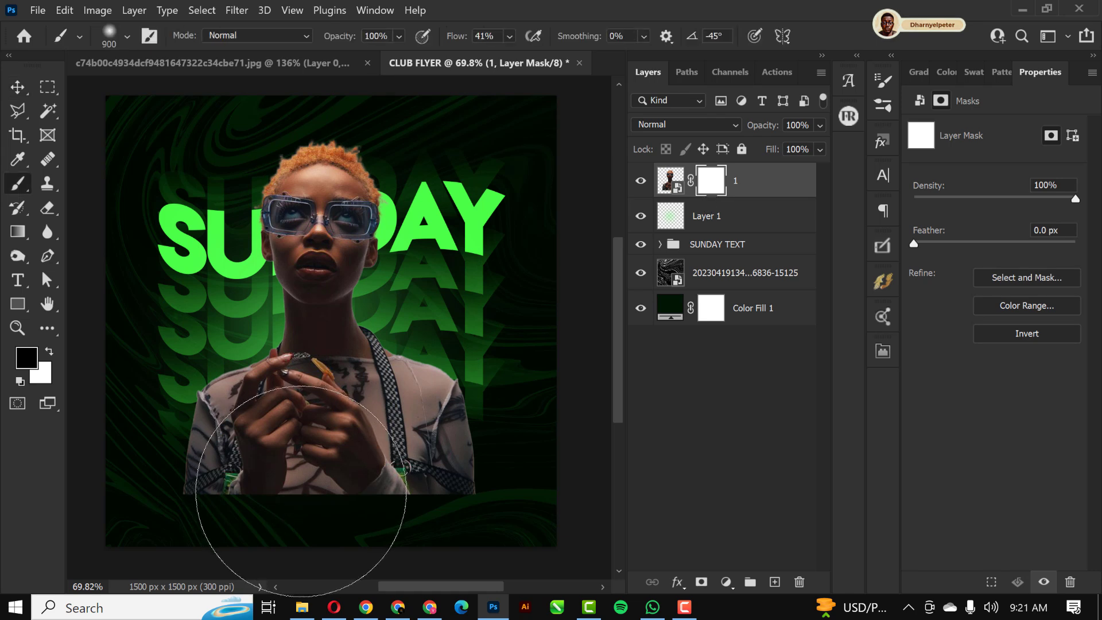
key(bracketleft)
key(bracketleft)
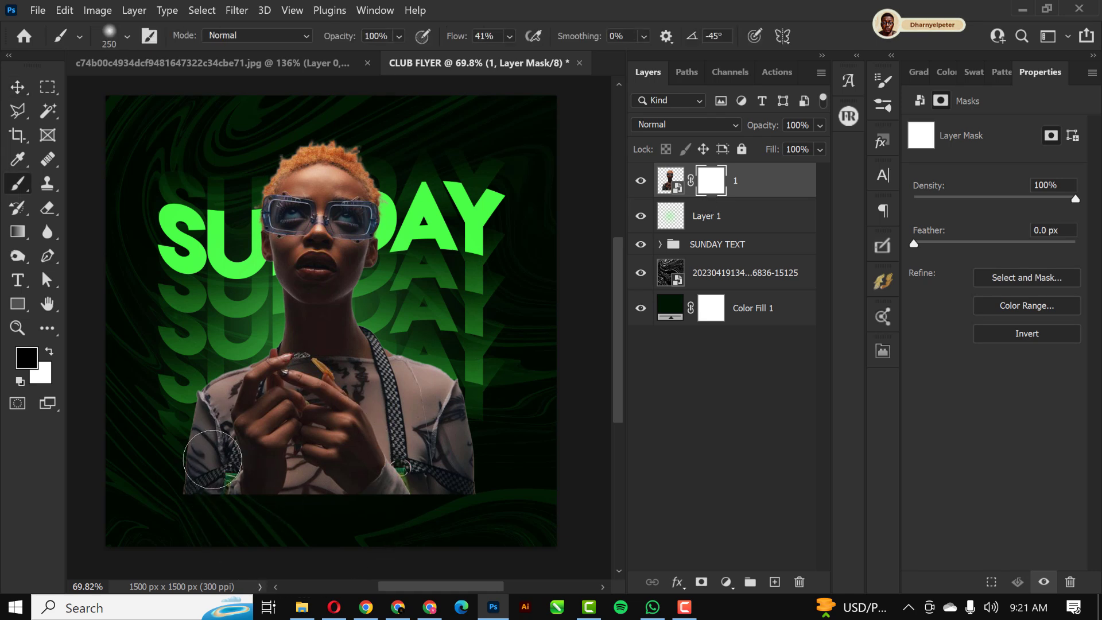
mouse_move(178, 480)
mouse_down()
mouse_move(188, 551)
mouse_move(150, 434)
mouse_move(143, 442)
mouse_move(190, 509)
mouse_move(348, 530)
mouse_move(195, 530)
mouse_move(367, 536)
mouse_move(203, 536)
mouse_move(398, 536)
mouse_move(170, 537)
mouse_move(438, 537)
mouse_move(359, 529)
mouse_move(485, 528)
mouse_move(290, 542)
mouse_move(508, 520)
mouse_move(508, 494)
mouse_up()
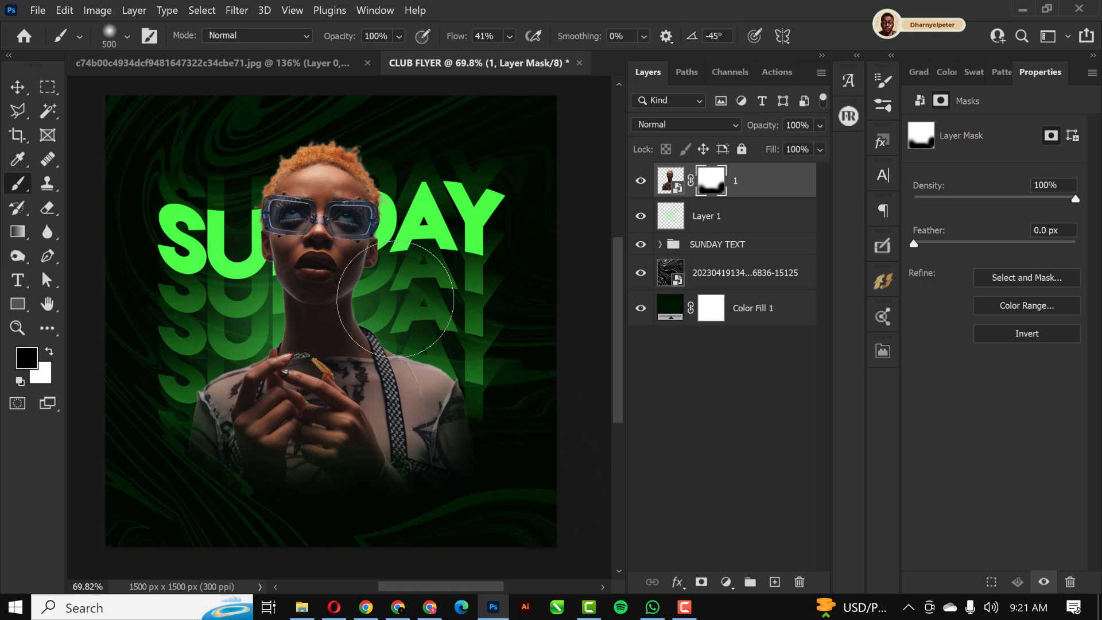
Step: Add a Curves adjustment clipped to the portrait and darken its midtones with a point at input 114, output 86
click(17, 87)
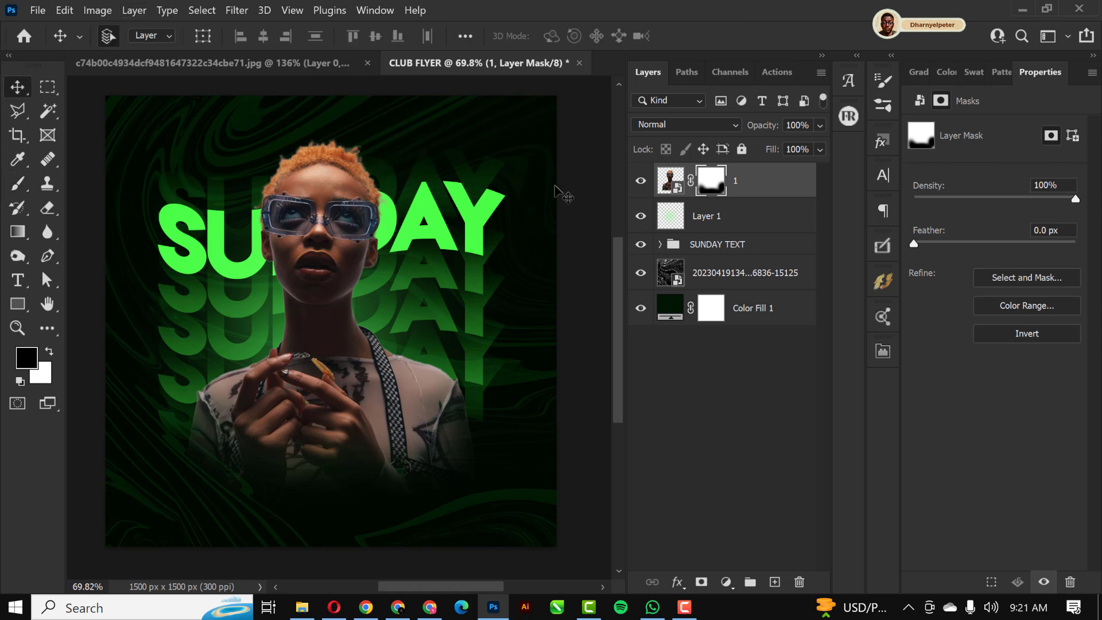
click(671, 183)
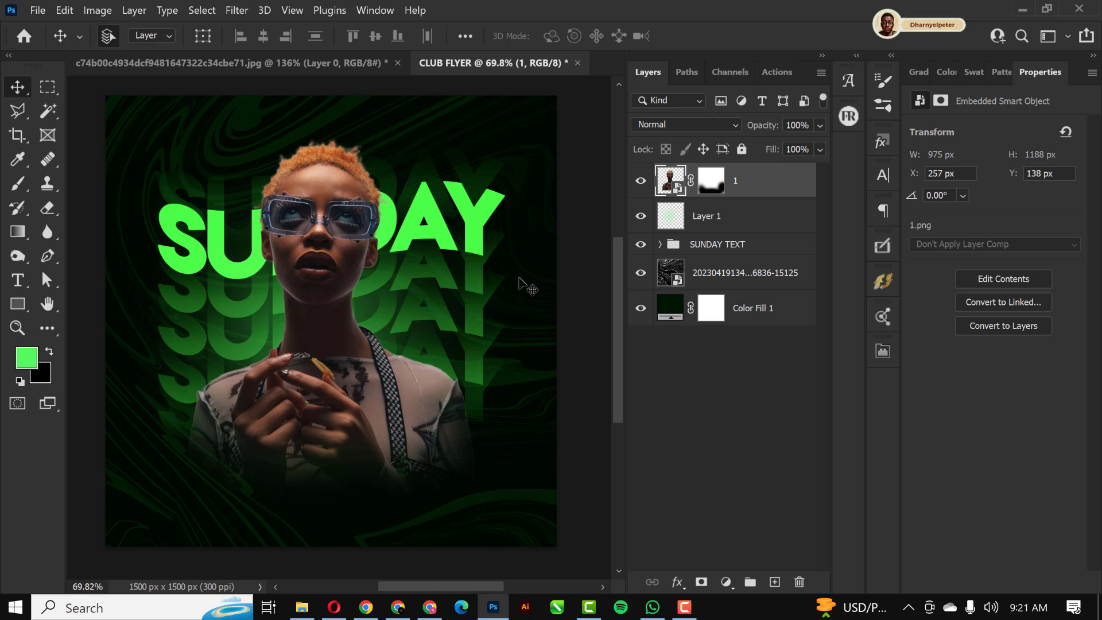
click(727, 583)
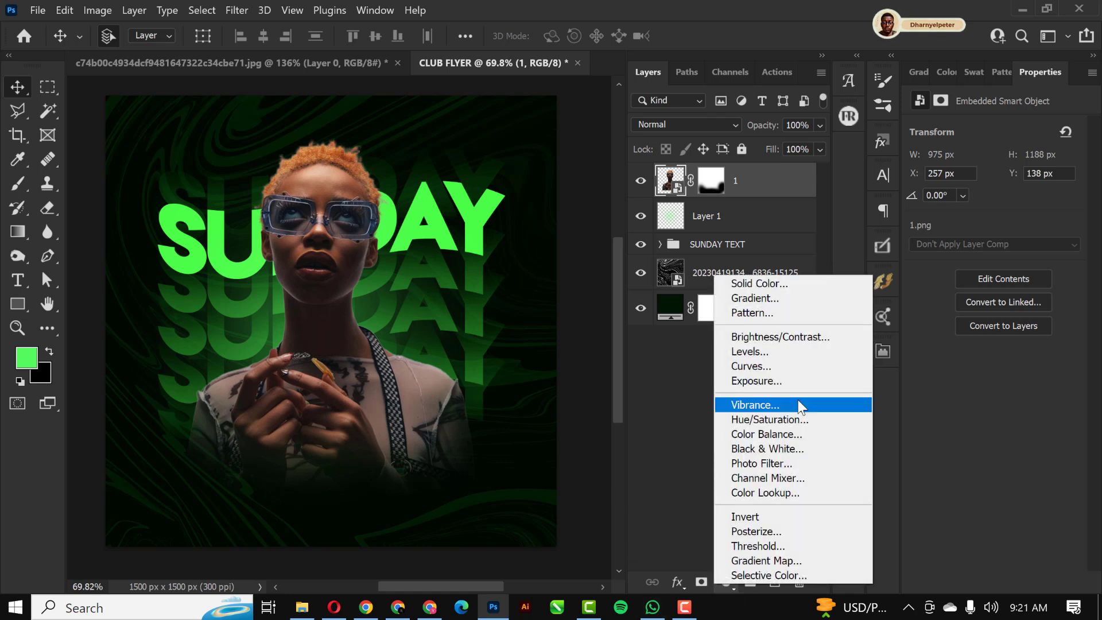
click(778, 365)
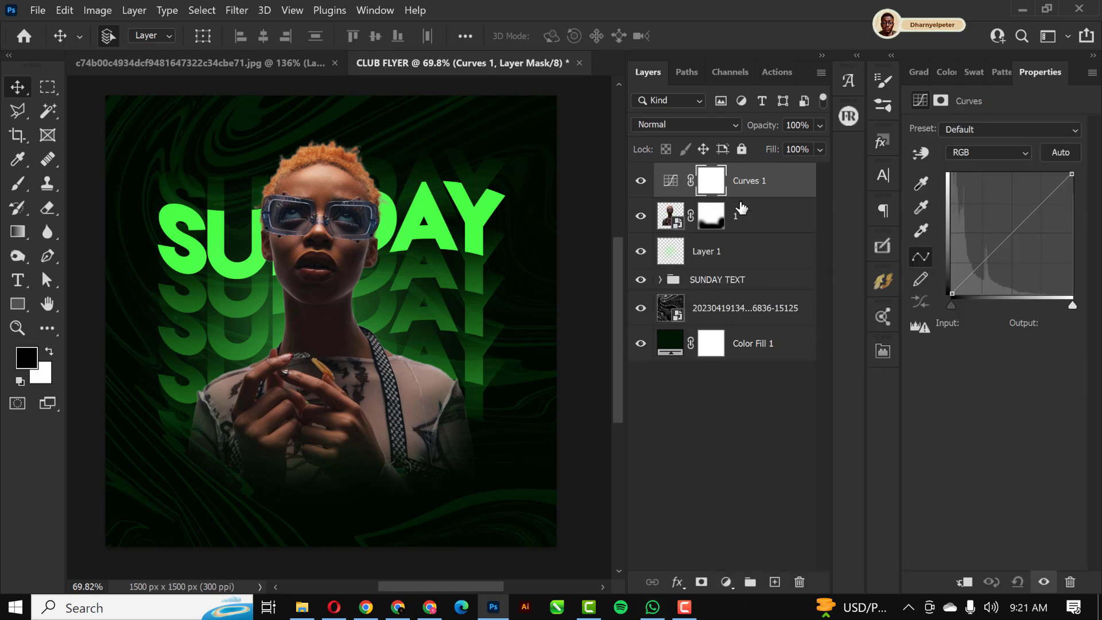
alt+click(790, 198)
drag(1005, 247, 1006, 253)
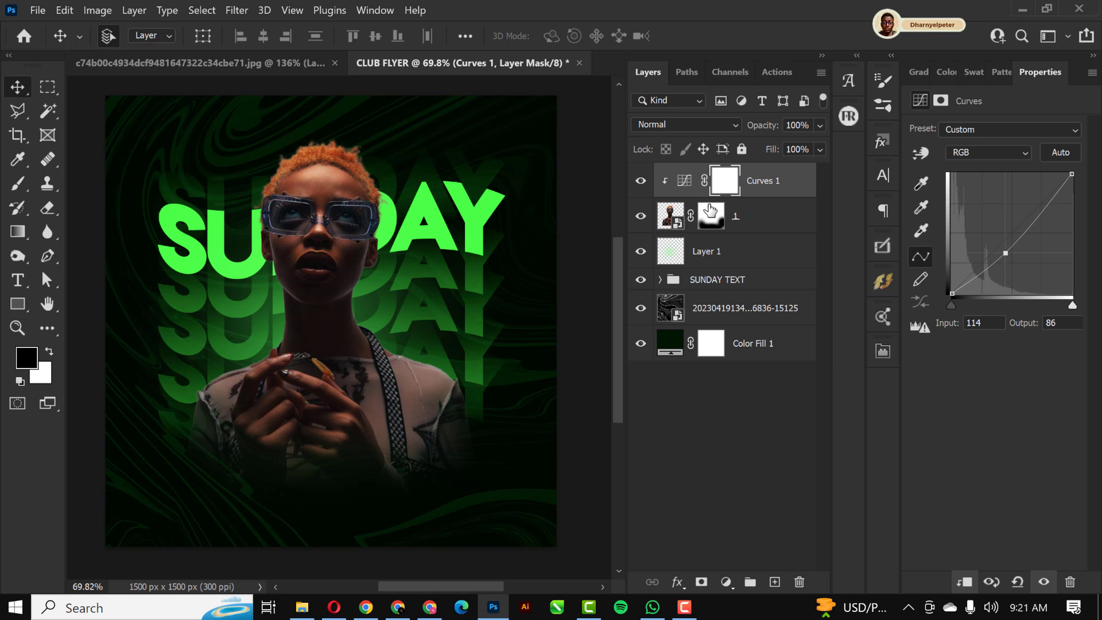
Step: Invert the Curves mask to black and paint white over the portrait's lower part to darken only that area
click(720, 187)
key(ctrl+i)
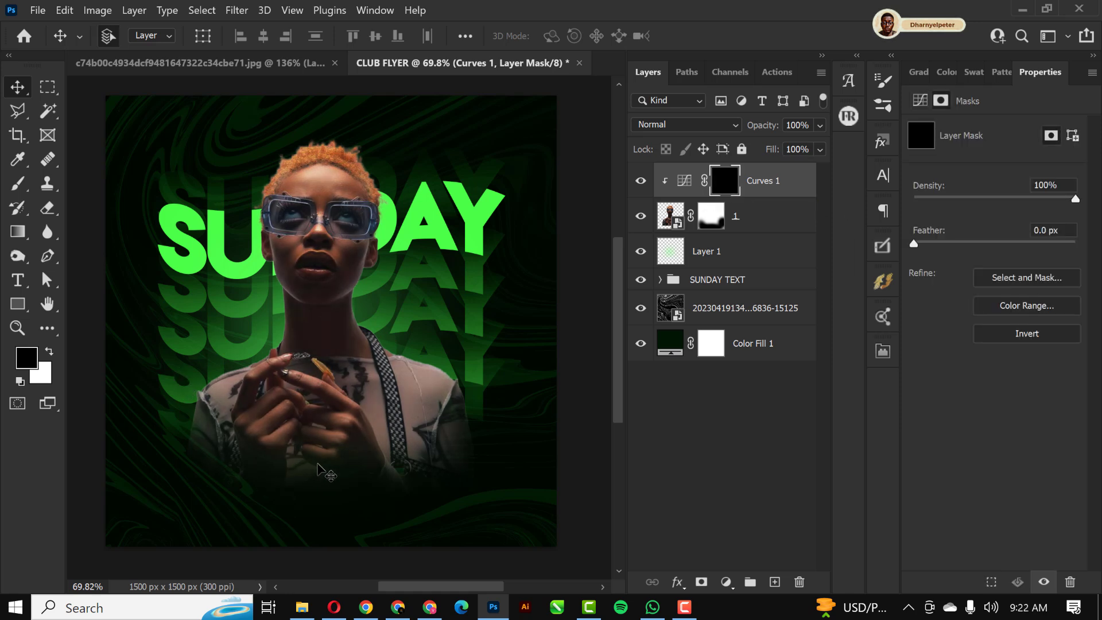
key(x)
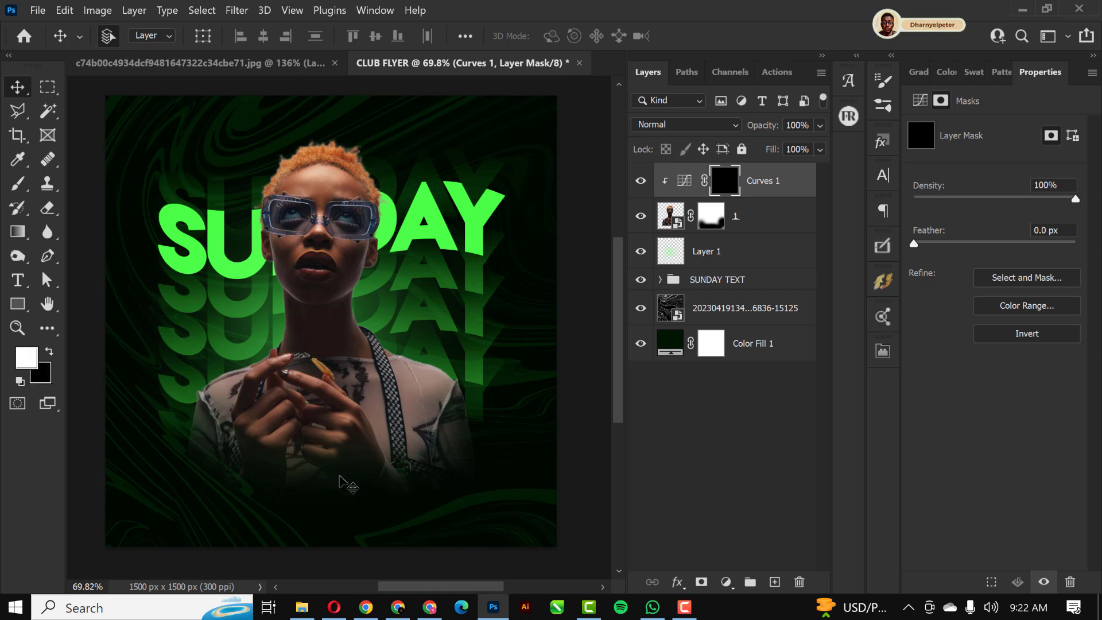
key(b)
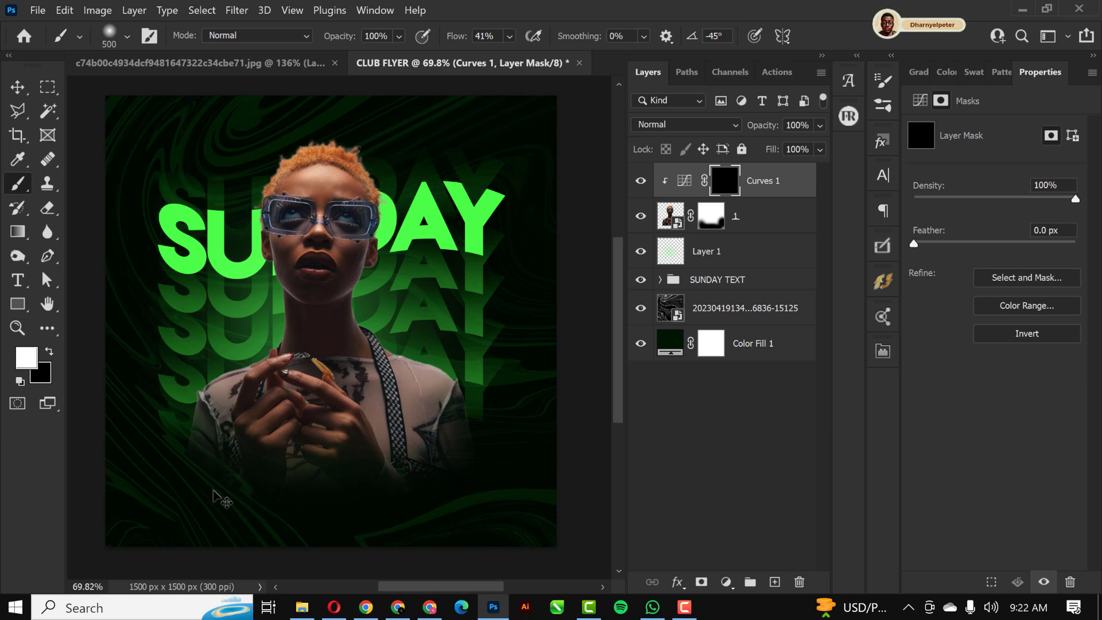
drag(198, 495, 253, 556)
key(bracketleft)
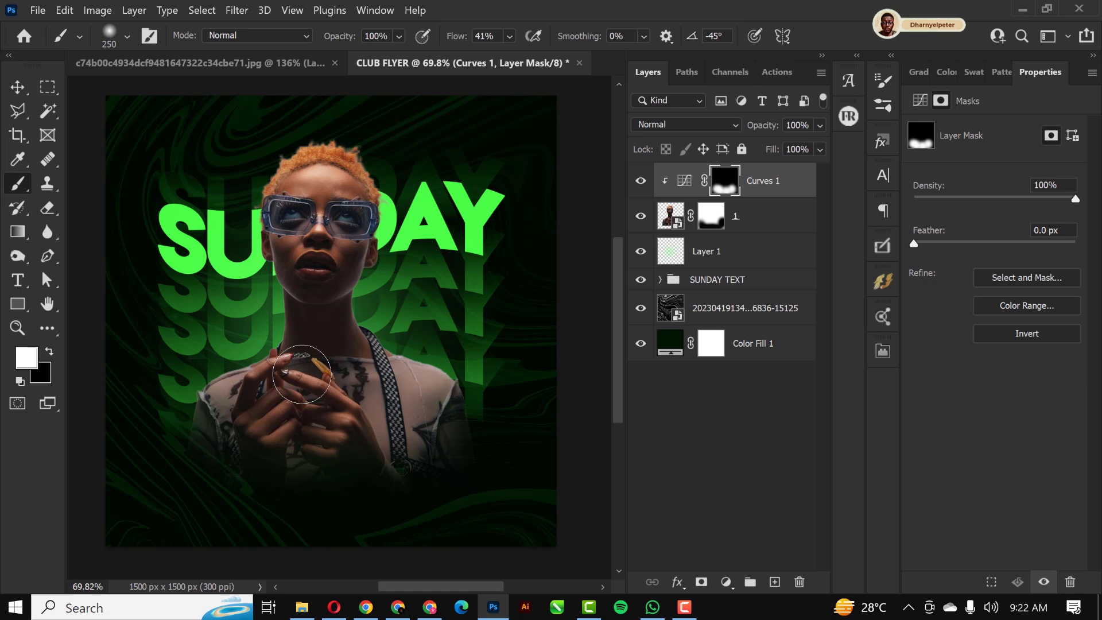
Step: Paint white on the Curves mask over the portrait's neck to darken it, and compare the result with the adjustment hidden and shown
drag(307, 324, 322, 326)
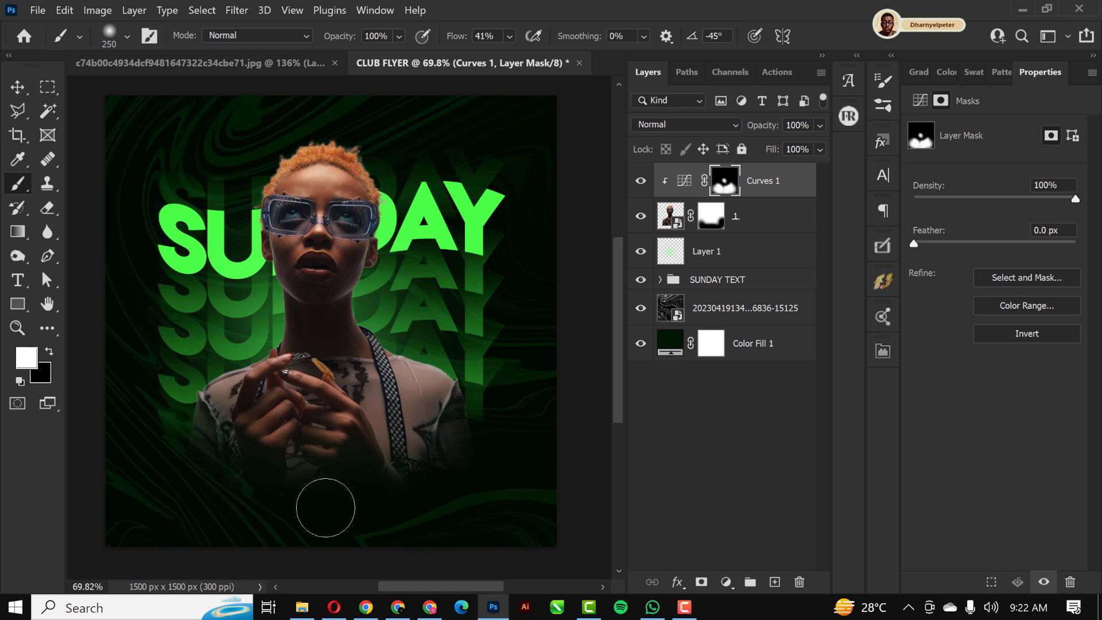
scroll(298, 286, down, 1)
scroll(298, 286, up, 2)
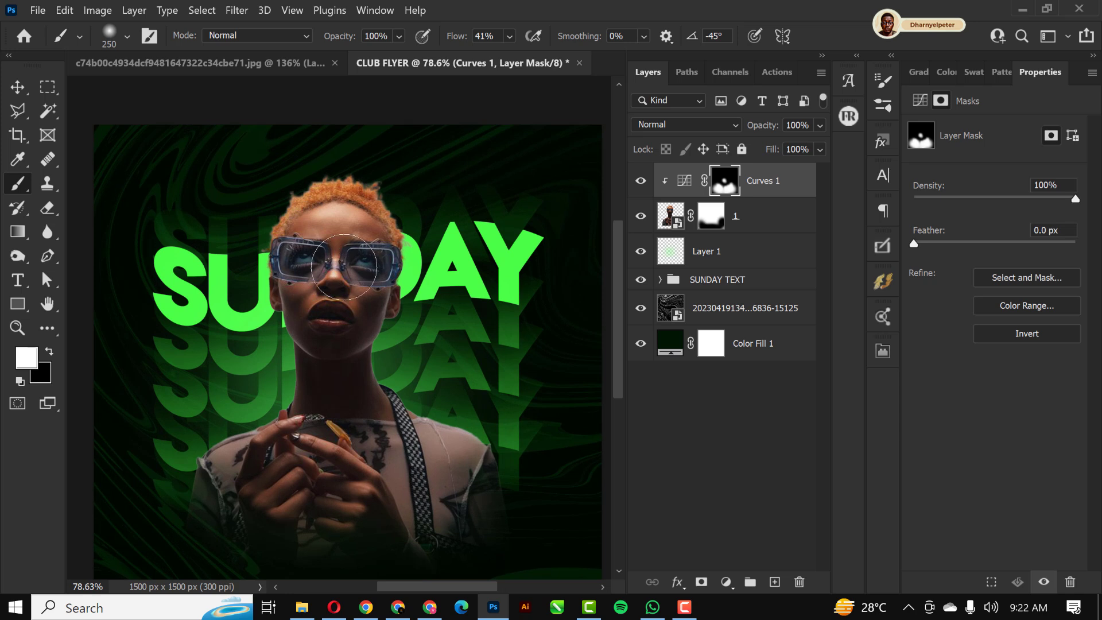
click(641, 181)
click(640, 181)
scroll(328, 273, down, 2)
scroll(333, 303, up, 1)
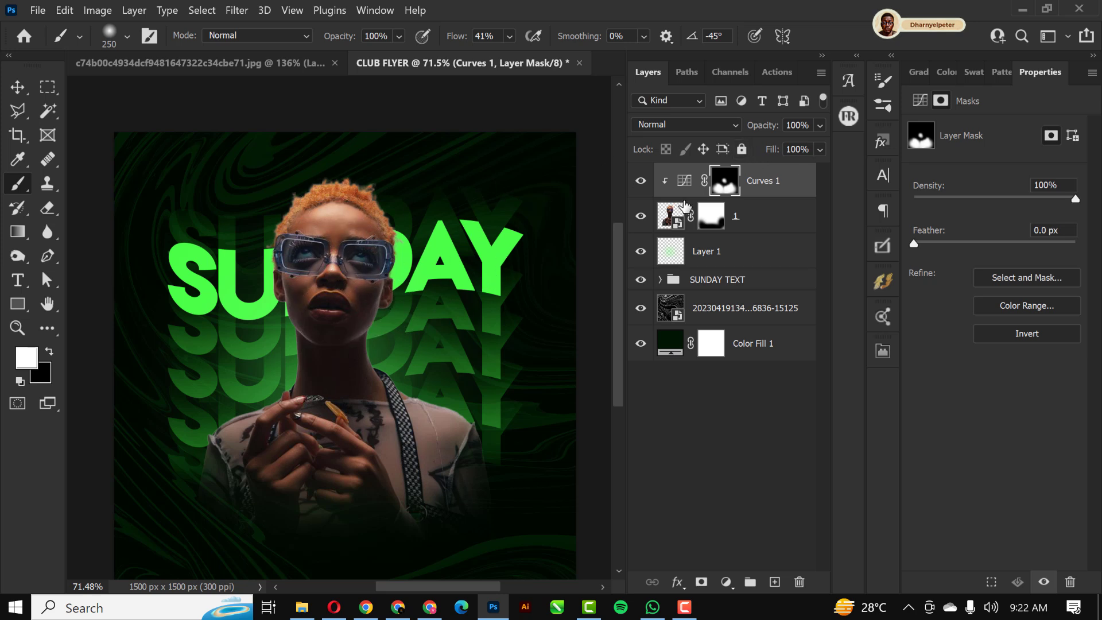
Step: Lower the brush flow to 11% and lightly paint white on the Curves mask over the portrait's face, then check the shading
click(510, 36)
drag(527, 55, 508, 57)
click(301, 299)
scroll(333, 247, down, 2)
scroll(334, 256, up, 1)
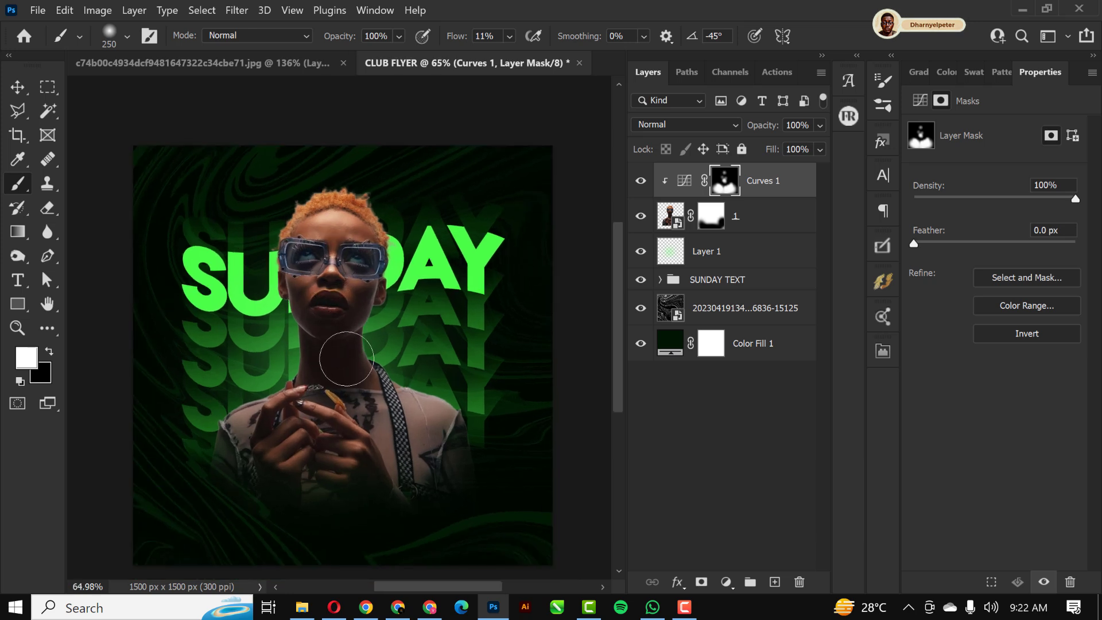
scroll(335, 264, down, 1)
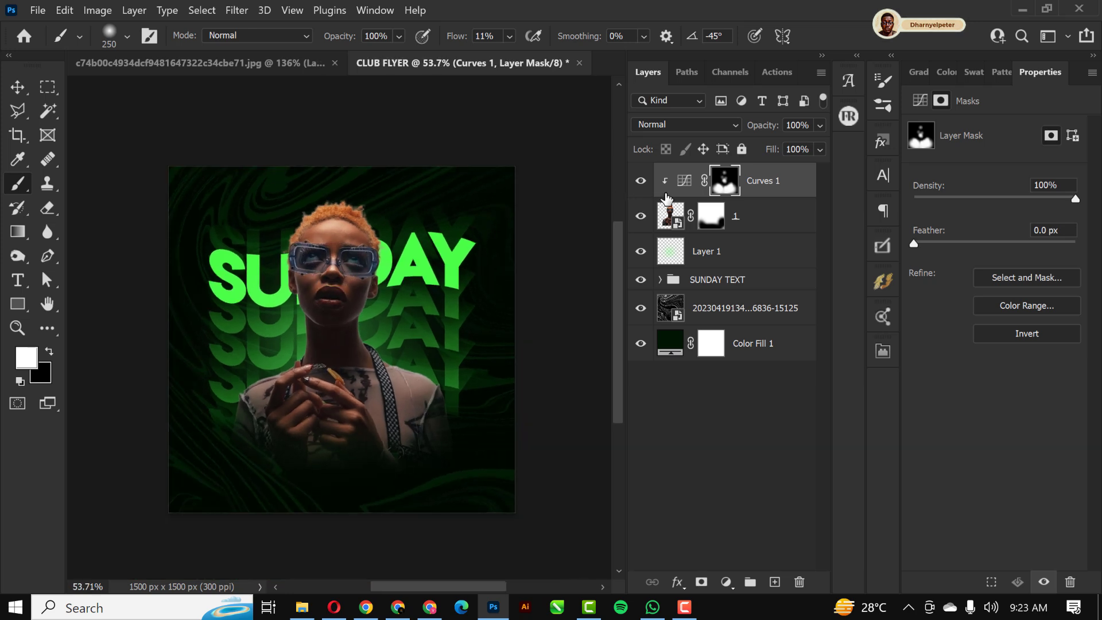
click(641, 182)
Step: Add a Color Balance adjustment clipped to the portrait, with Magenta–Green at +16 for Midtones and +4 for Shadows
click(726, 582)
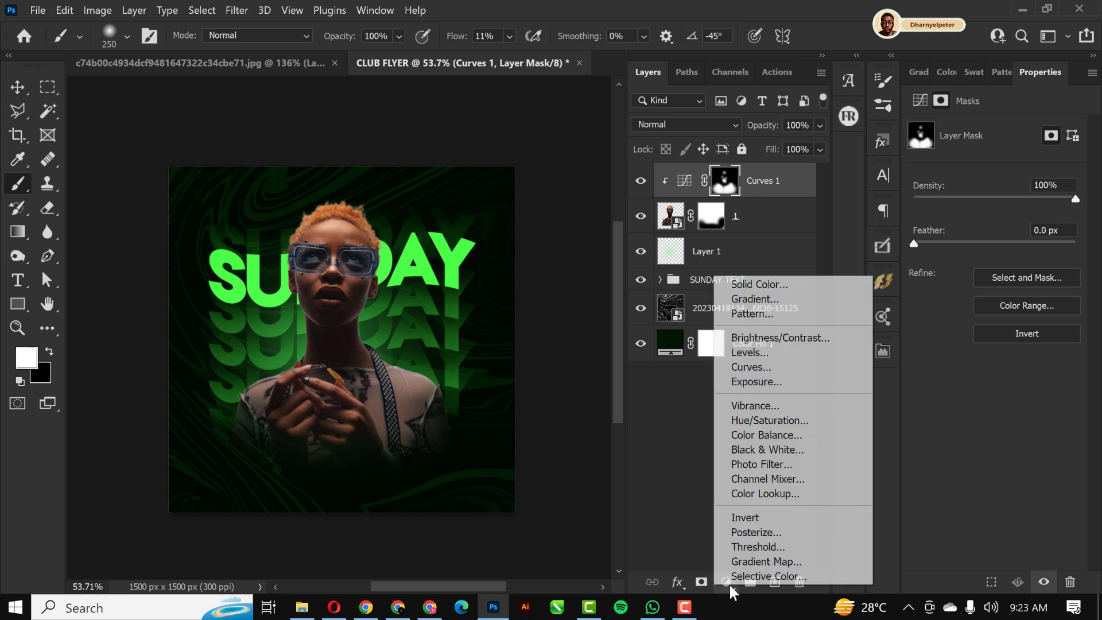
click(772, 439)
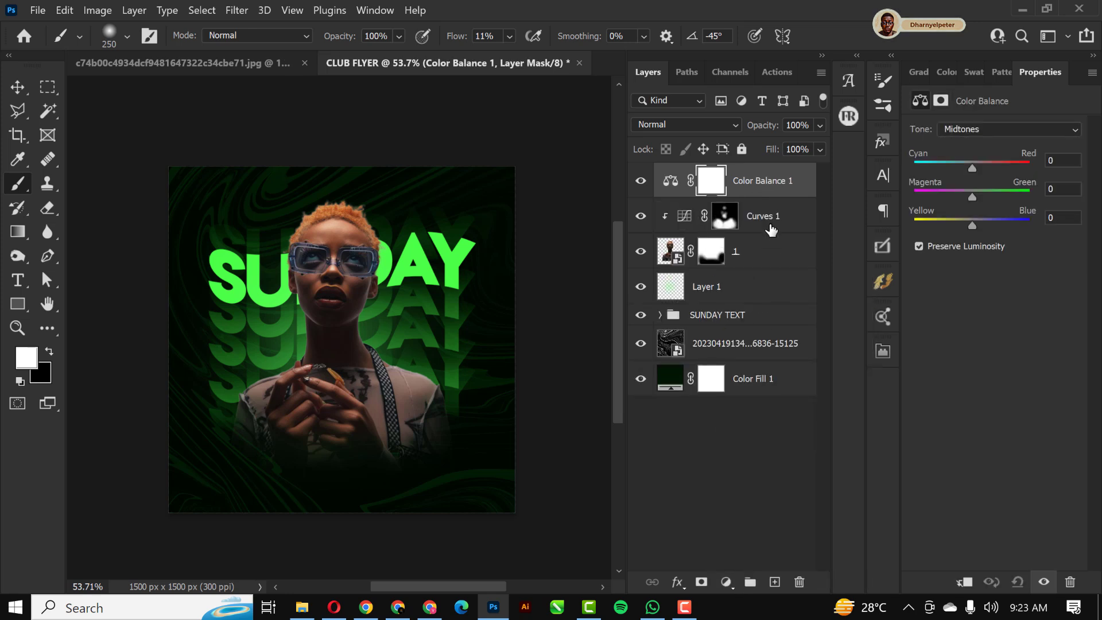
alt+click(781, 194)
drag(970, 198, 981, 197)
click(970, 129)
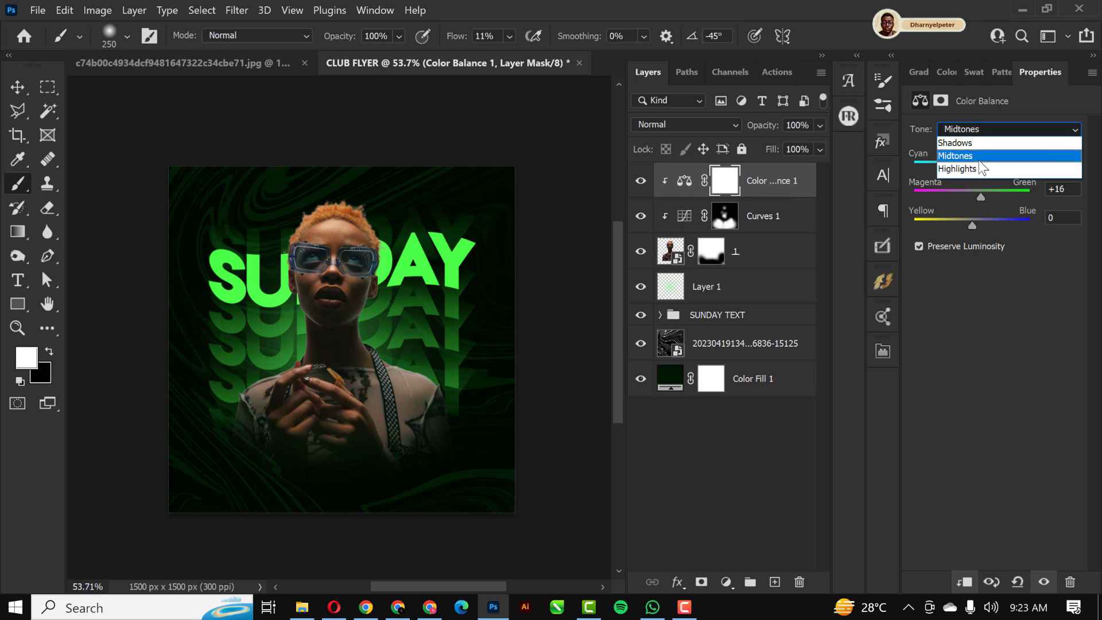
click(977, 145)
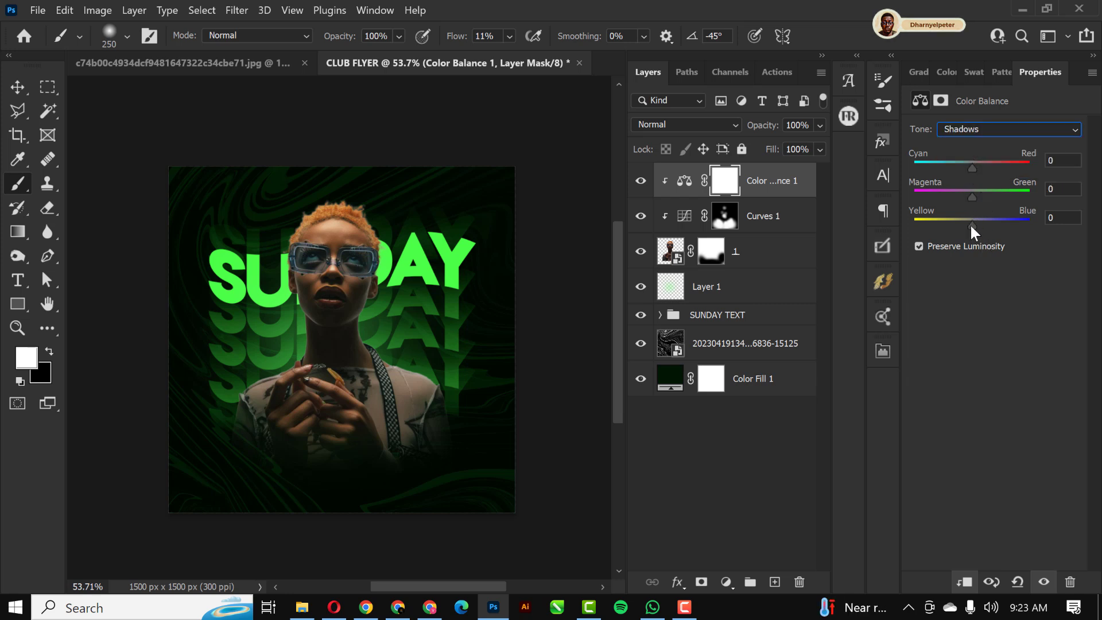
drag(972, 199, 976, 198)
Step: Add an Exposure adjustment clipped to the portrait and raise its exposure to +1.49
click(727, 583)
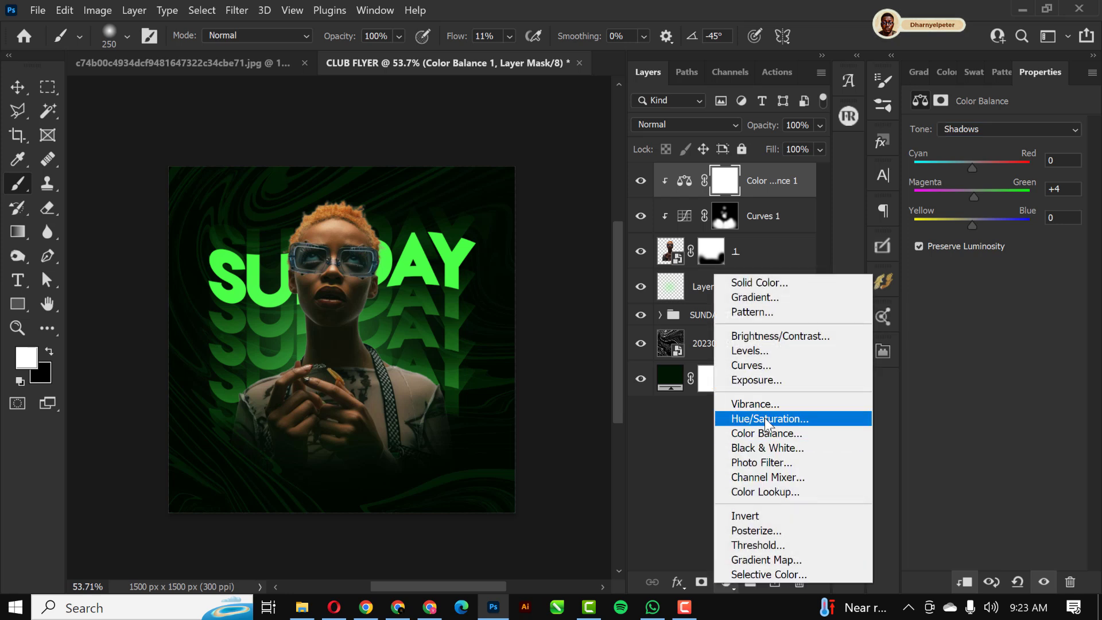
click(764, 380)
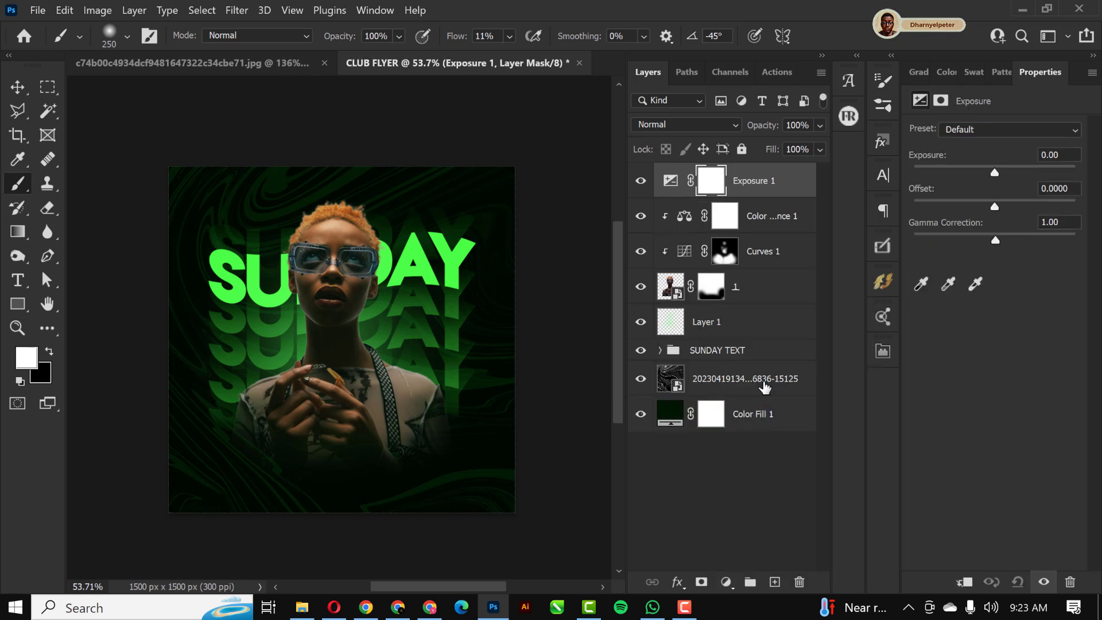
alt+click(777, 196)
drag(997, 172, 1014, 170)
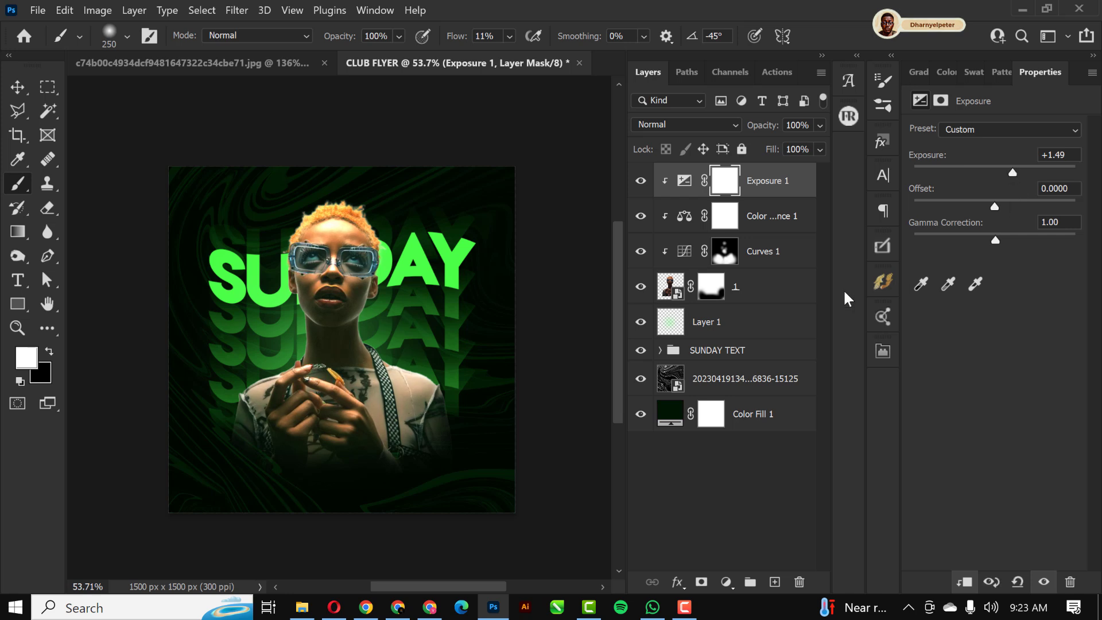
Step: Invert the Exposure mask to black and paint white along the neck's right edge with a 100 px brush at 21% flow
click(732, 182)
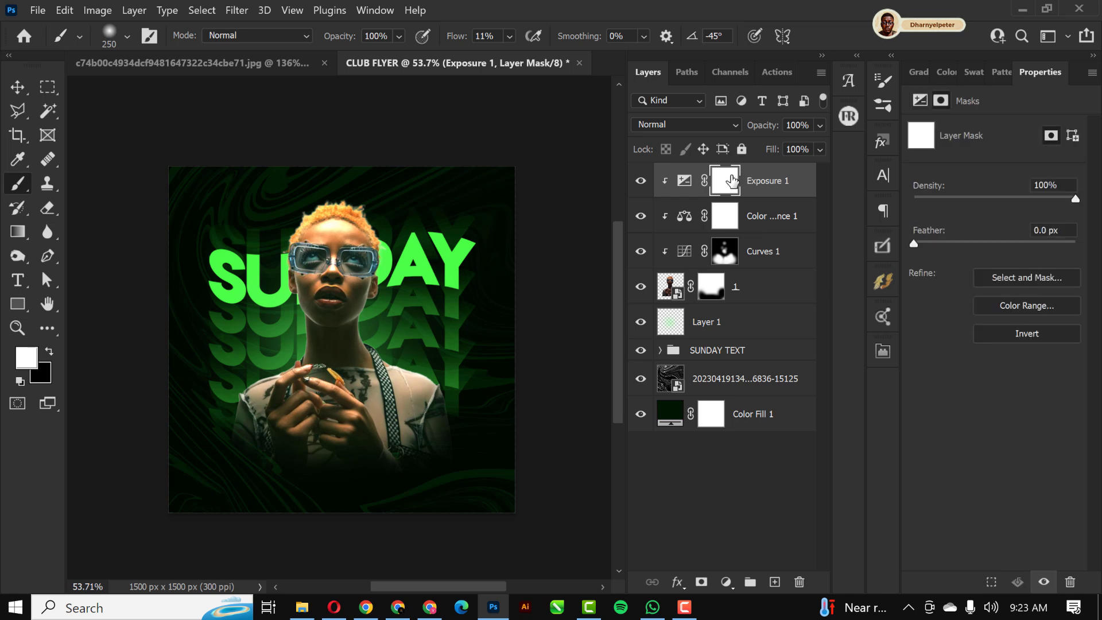
key(ctrl+i)
scroll(370, 233, up, 2)
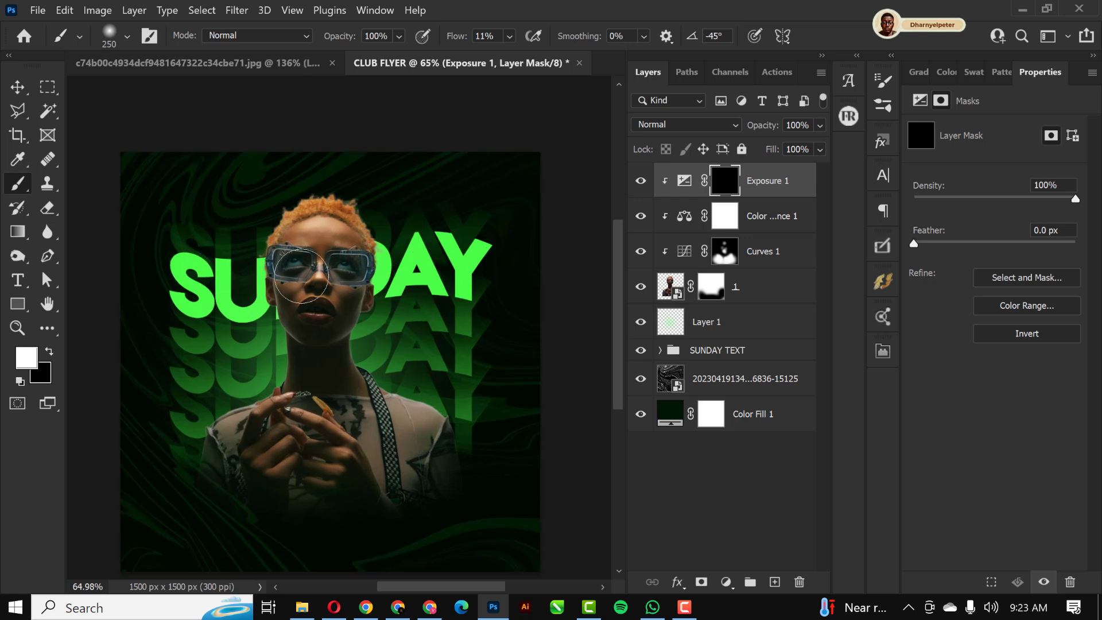
click(509, 36)
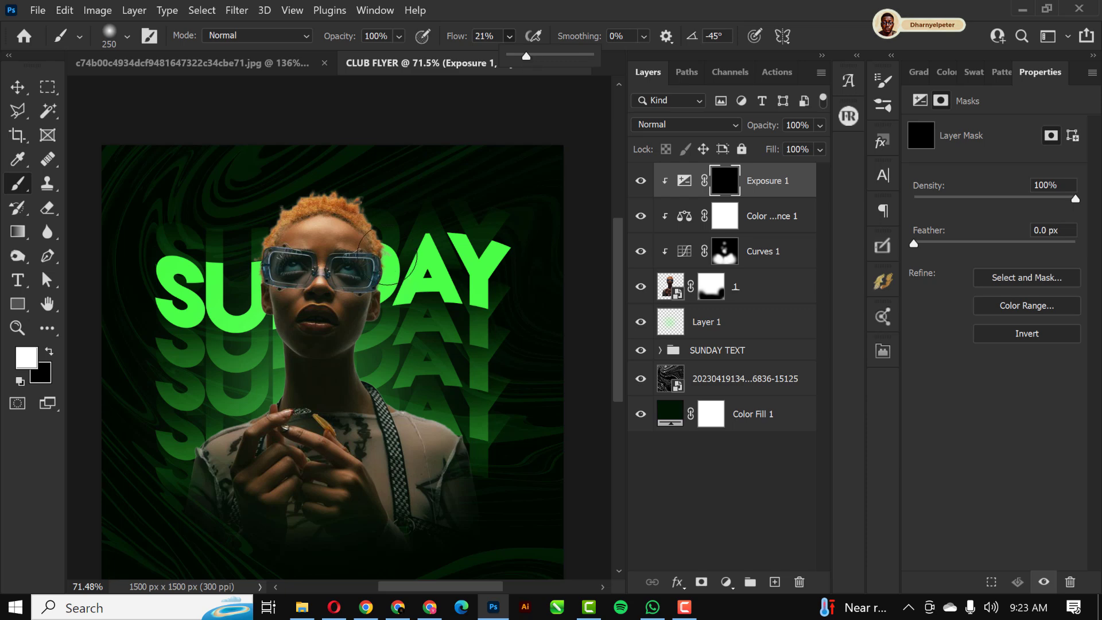
key(bracketleft)
key(bracketleft)
scroll(383, 260, up, 4)
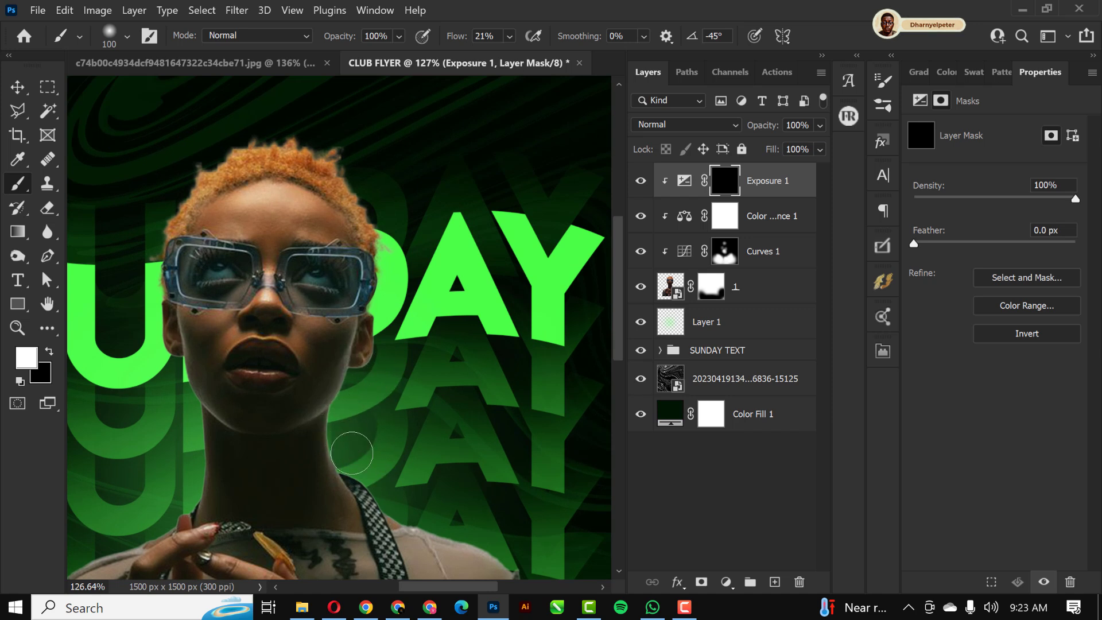
mouse_move(391, 506)
mouse_down()
mouse_move(337, 434)
mouse_move(399, 491)
mouse_move(435, 456)
mouse_up()
Step: Paint white on the Exposure mask along the right neck and shoulder edge with an 80 px brush at 37% flow
key(bracketleft)
click(510, 36)
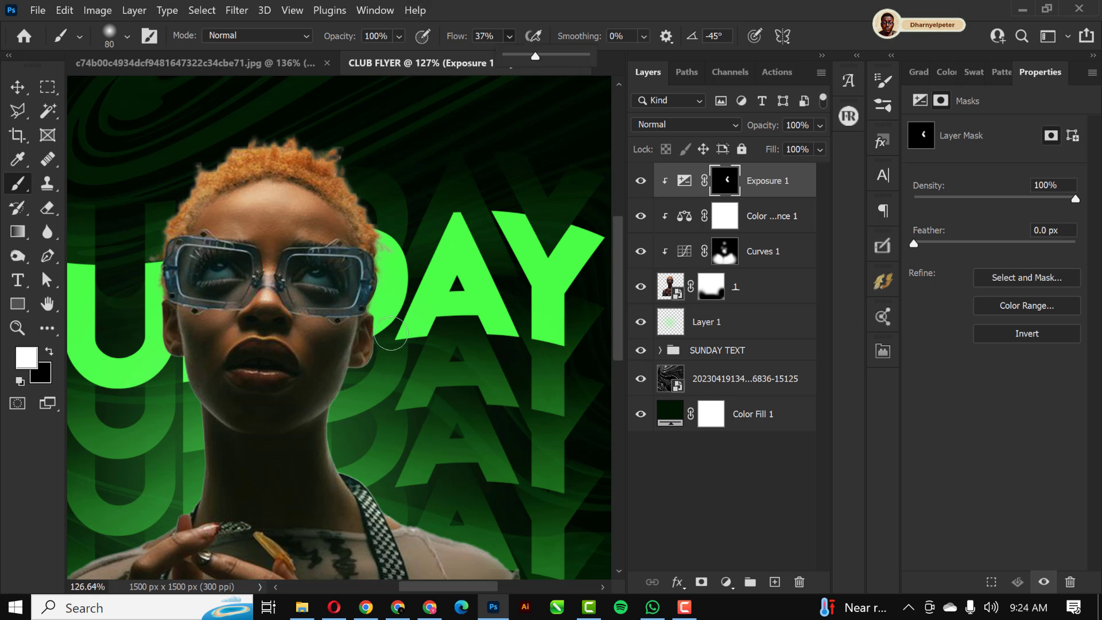
click(388, 362)
mouse_move(353, 460)
mouse_down()
mouse_move(396, 525)
mouse_move(453, 548)
mouse_move(494, 534)
mouse_up()
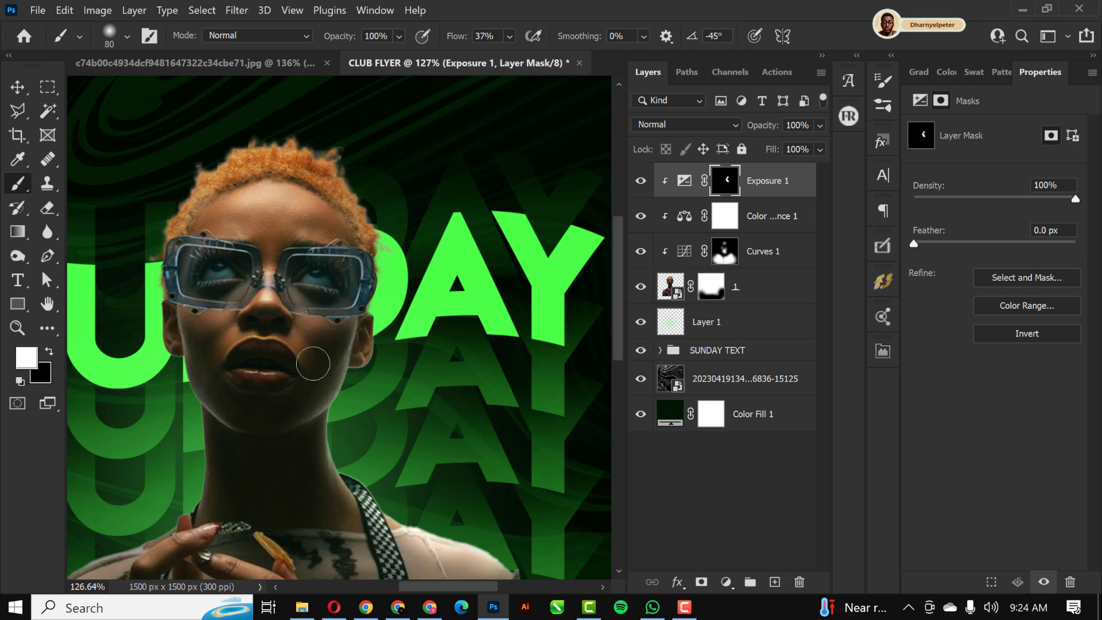
scroll(308, 357, down, 5)
scroll(310, 453, up, 3)
scroll(311, 453, up, 1)
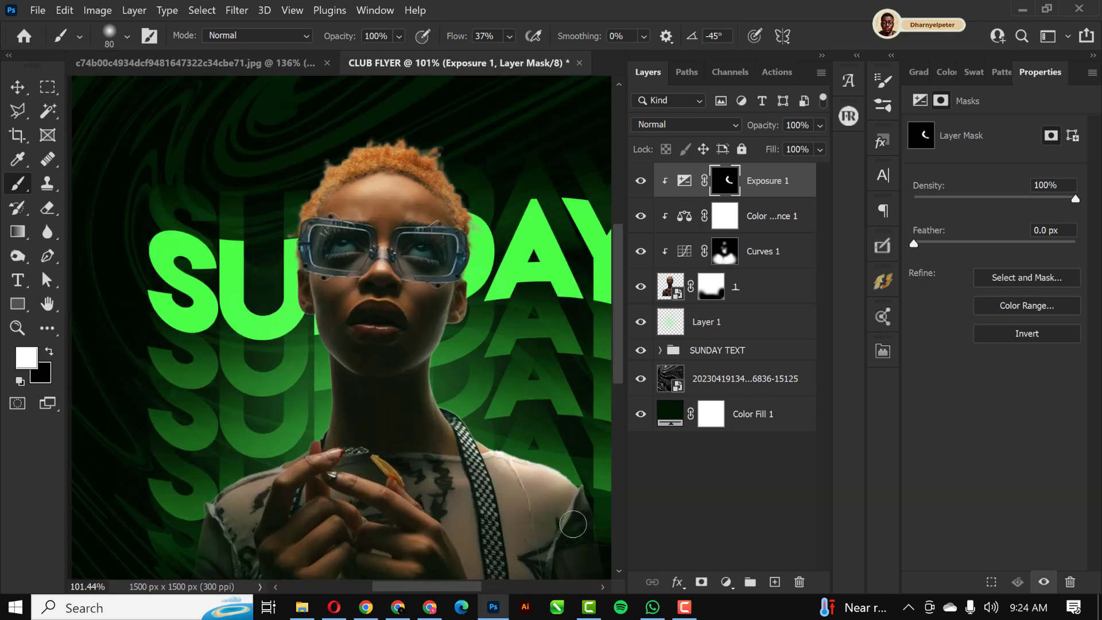
scroll(326, 414, down, 1)
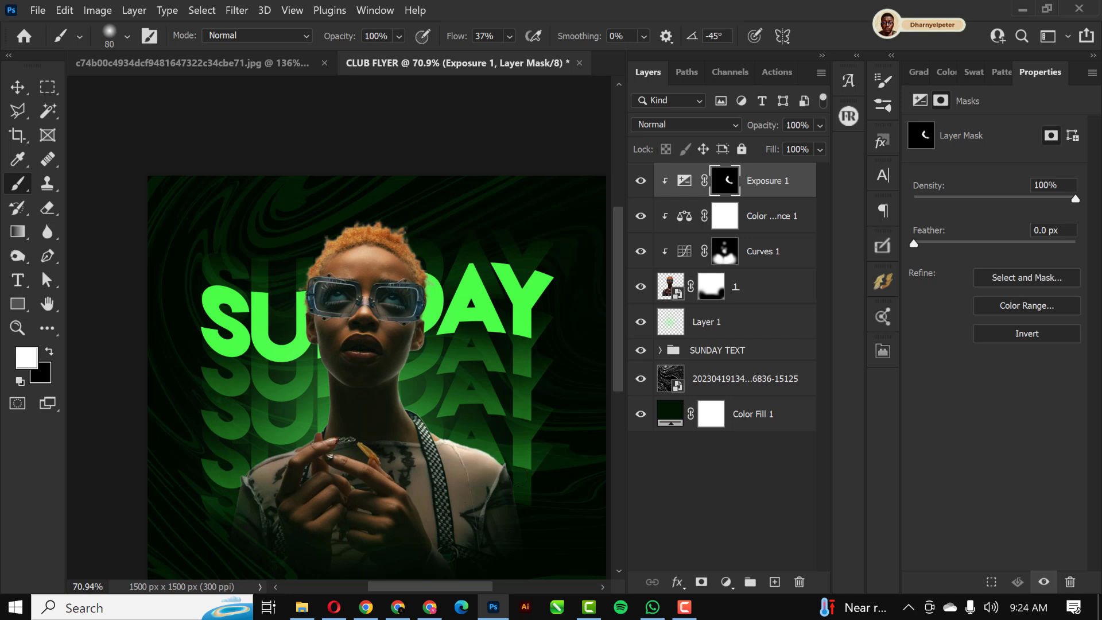
Step: Continue the white rim light on the Exposure mask around the head, ears and hair, and along the left shoulder and neck
scroll(310, 402, up, 3)
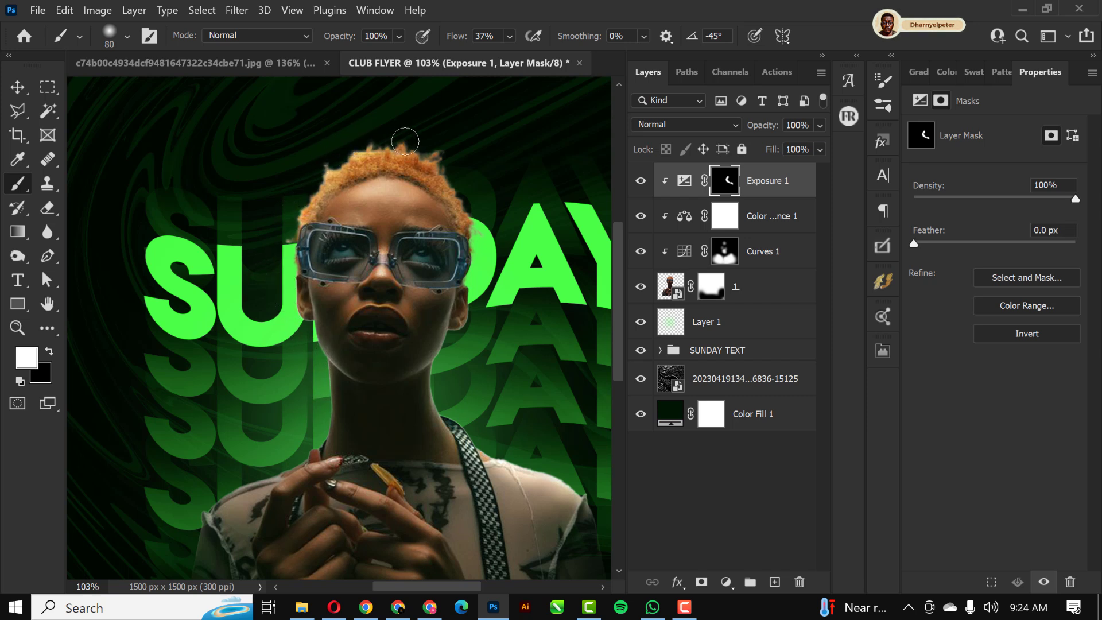
mouse_move(477, 253)
mouse_down()
mouse_move(475, 304)
mouse_move(470, 285)
mouse_move(477, 327)
mouse_up()
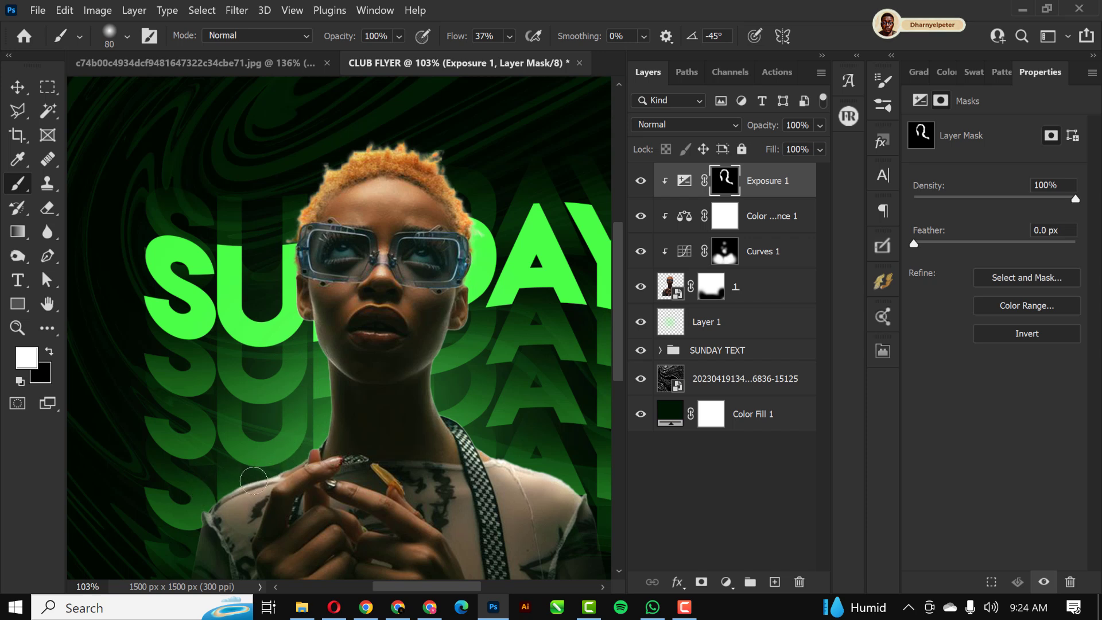
drag(296, 462, 312, 451)
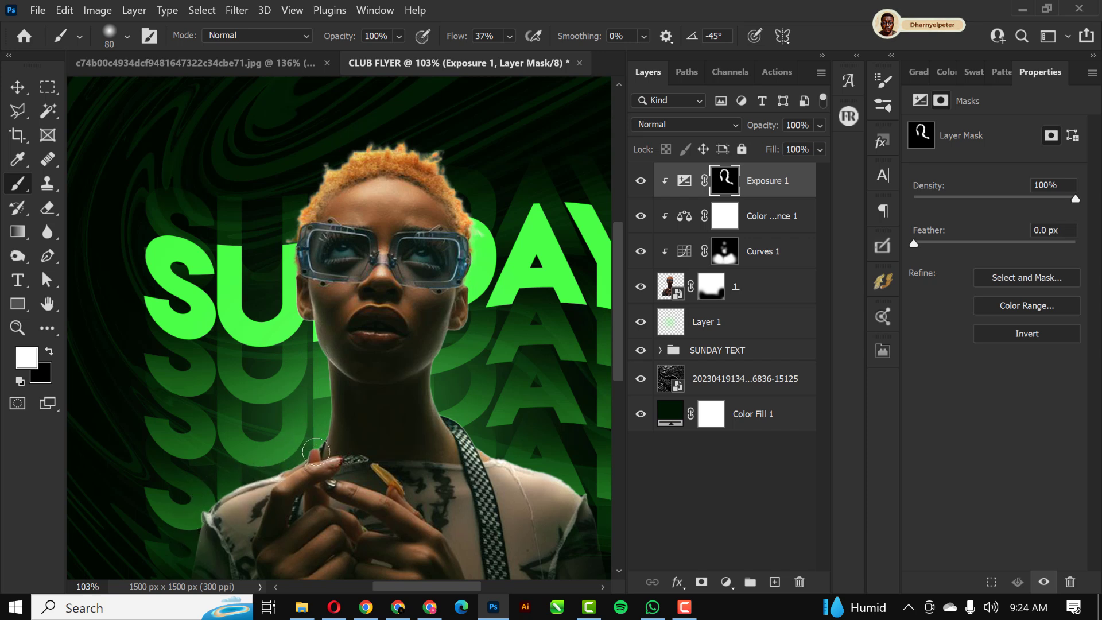
scroll(292, 434, down, 2)
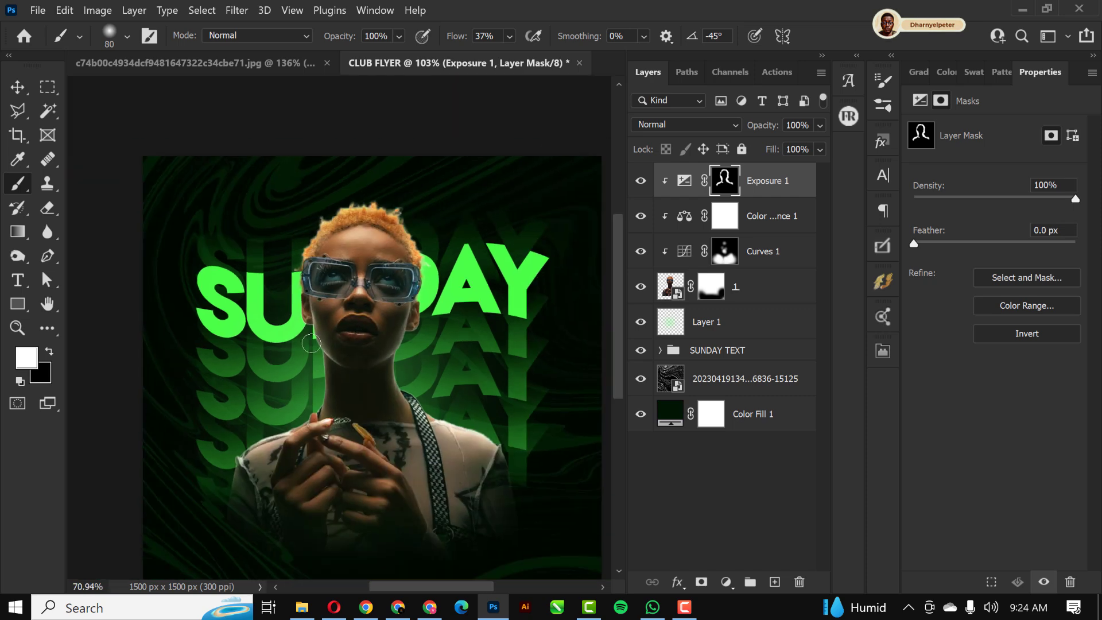
Step: Soften the rim light over the fingers by painting black on the Exposure mask at 15% flow, and compare with the adjustment hidden and shown
key(x)
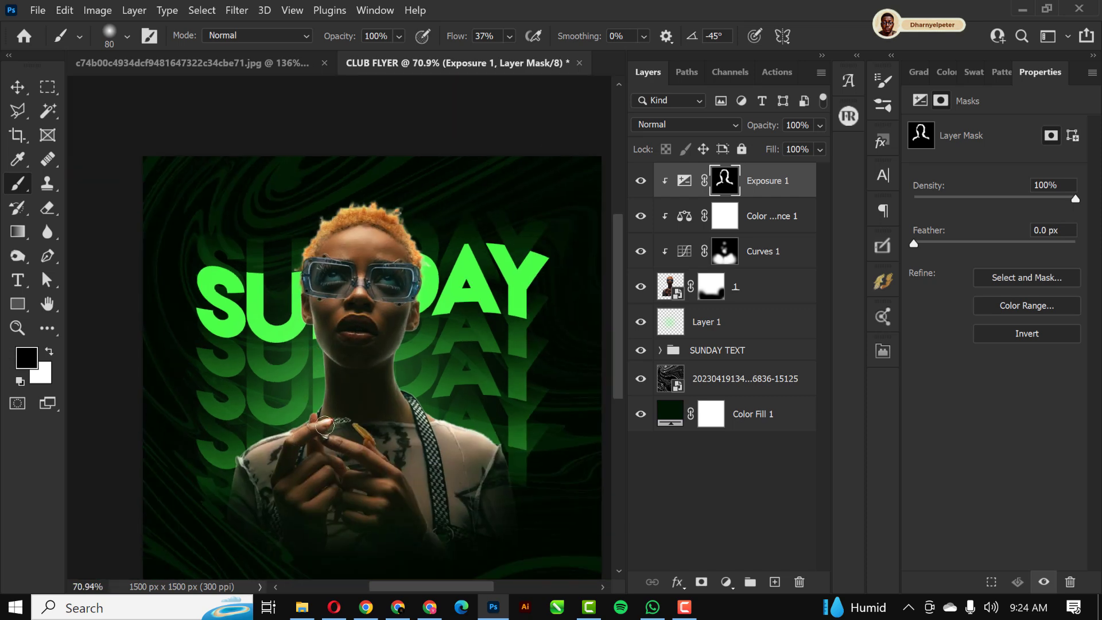
scroll(347, 463, up, 3)
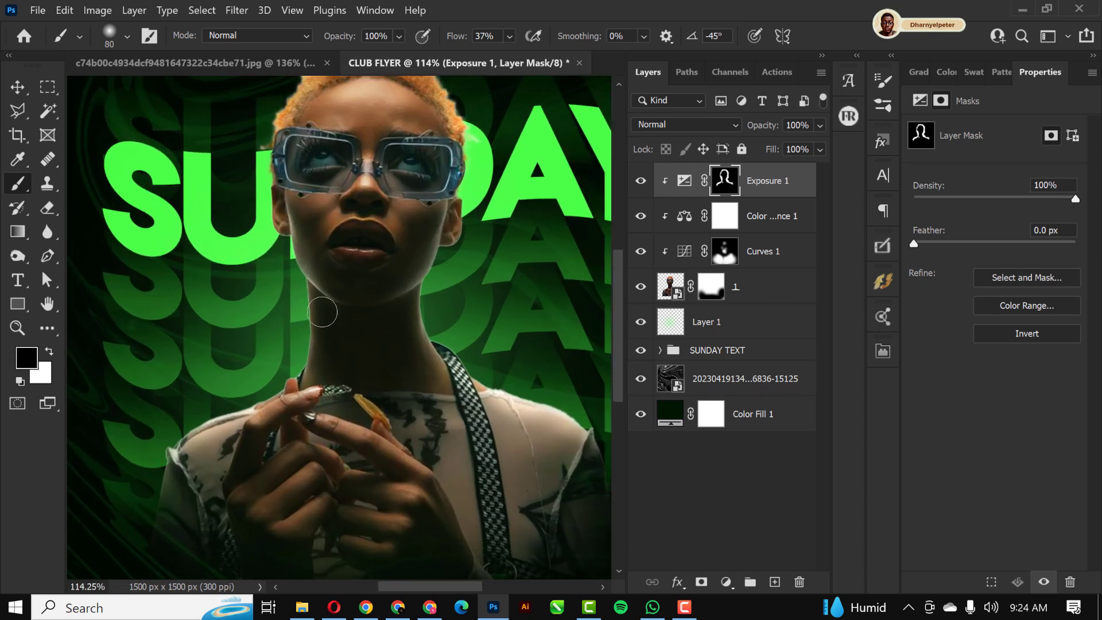
scroll(321, 307, down, 3)
scroll(369, 433, up, 3)
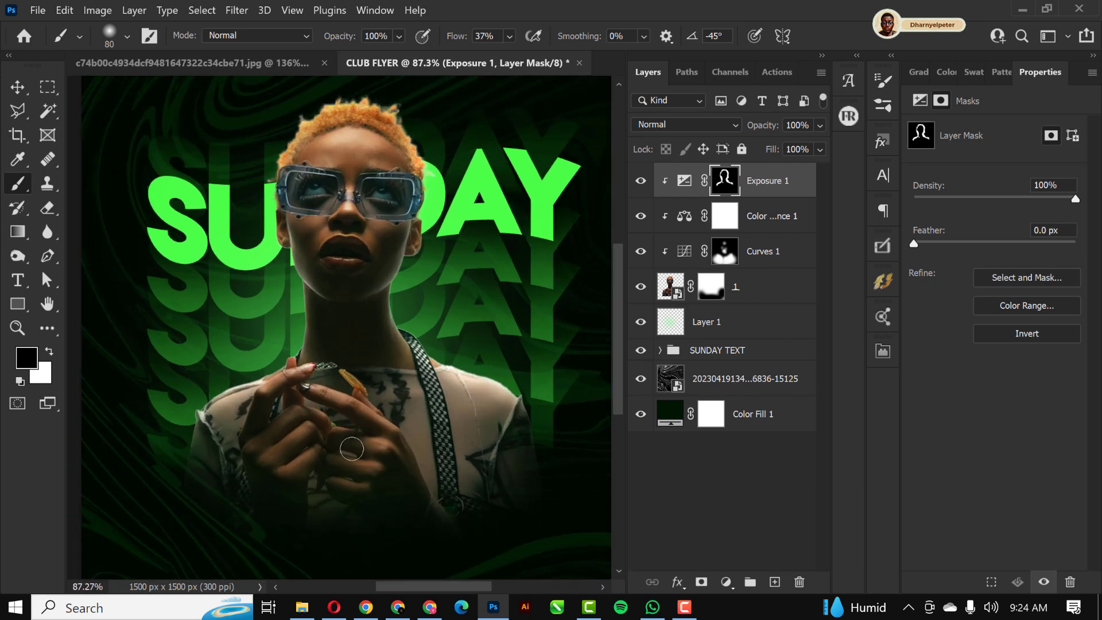
click(510, 35)
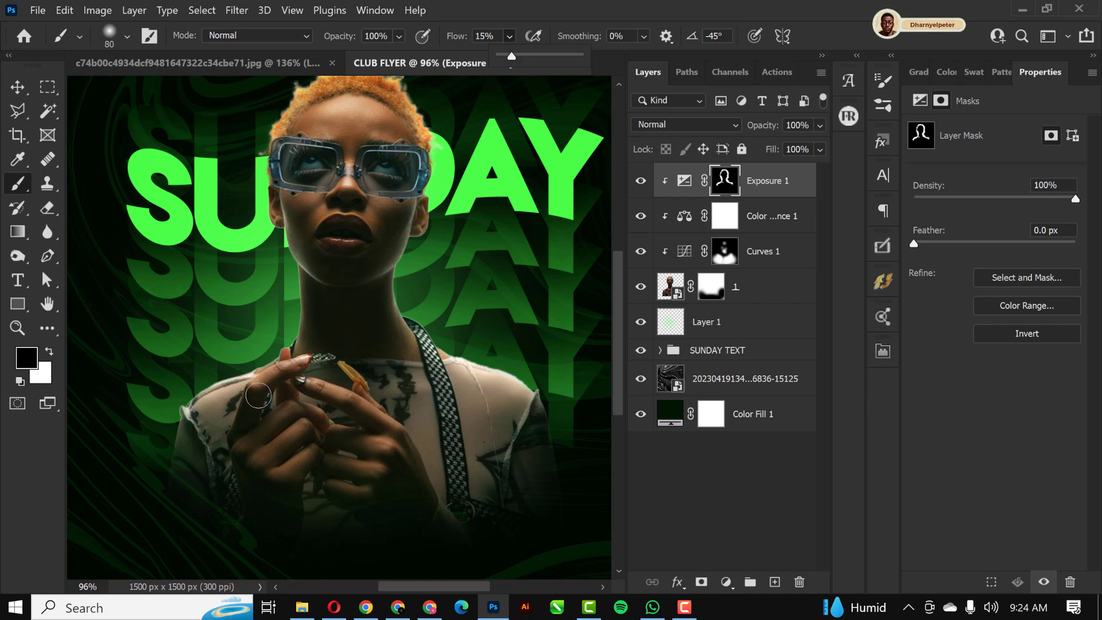
click(266, 377)
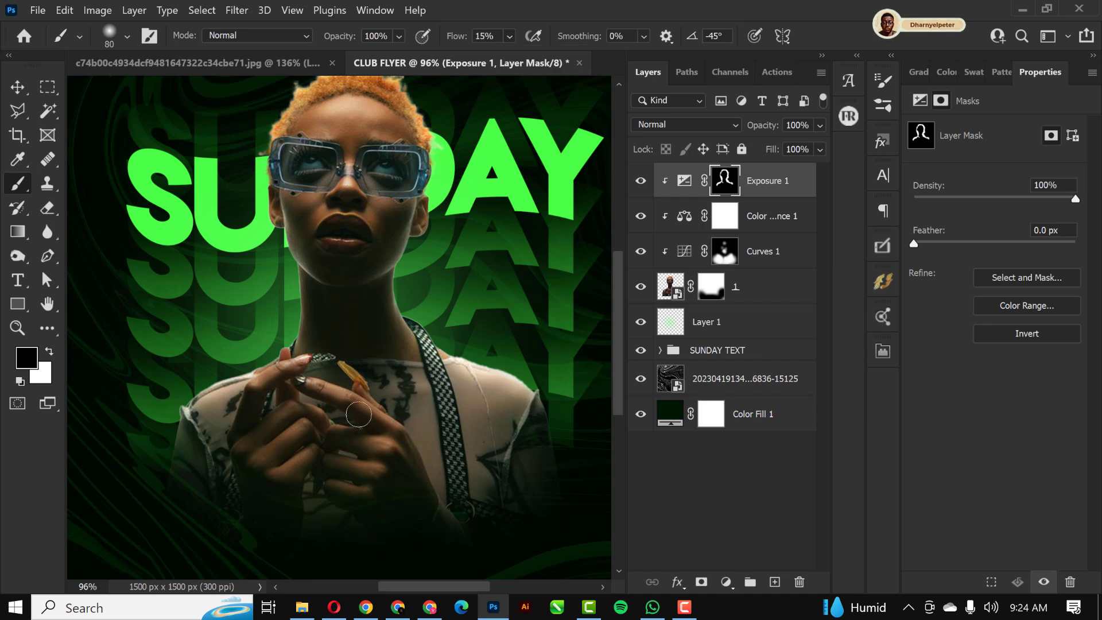
scroll(433, 278, down, 5)
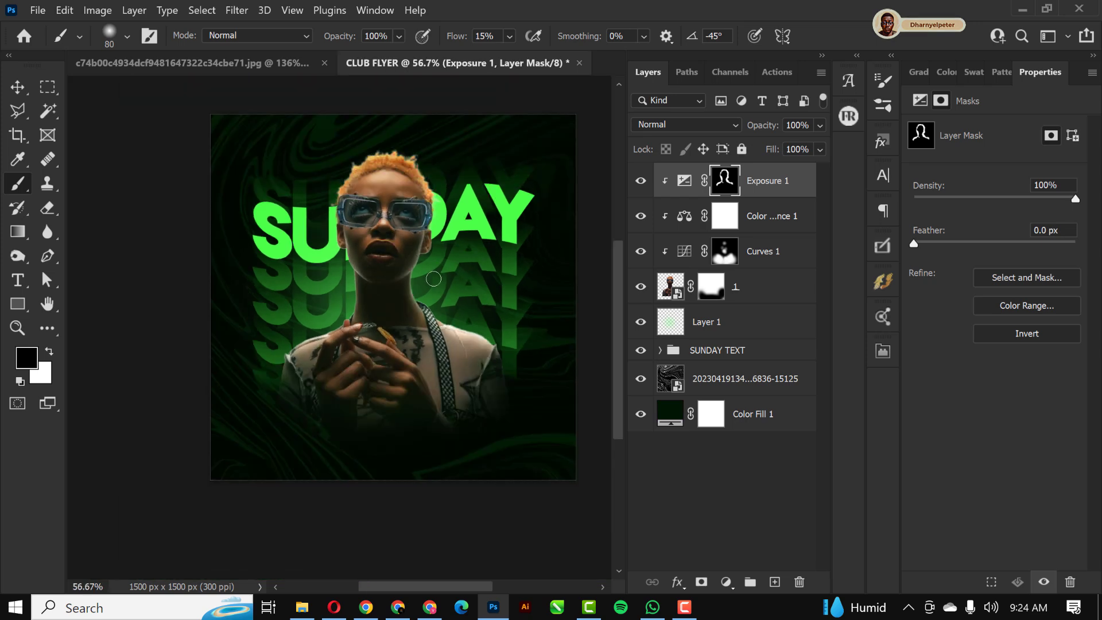
click(640, 182)
click(640, 182)
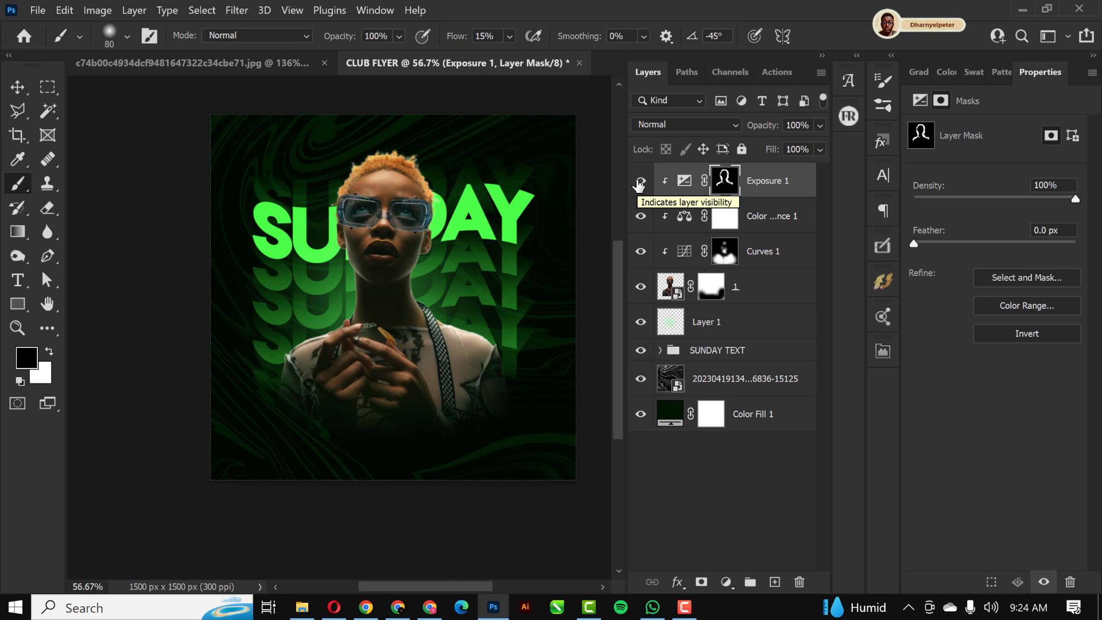
click(640, 182)
click(640, 182)
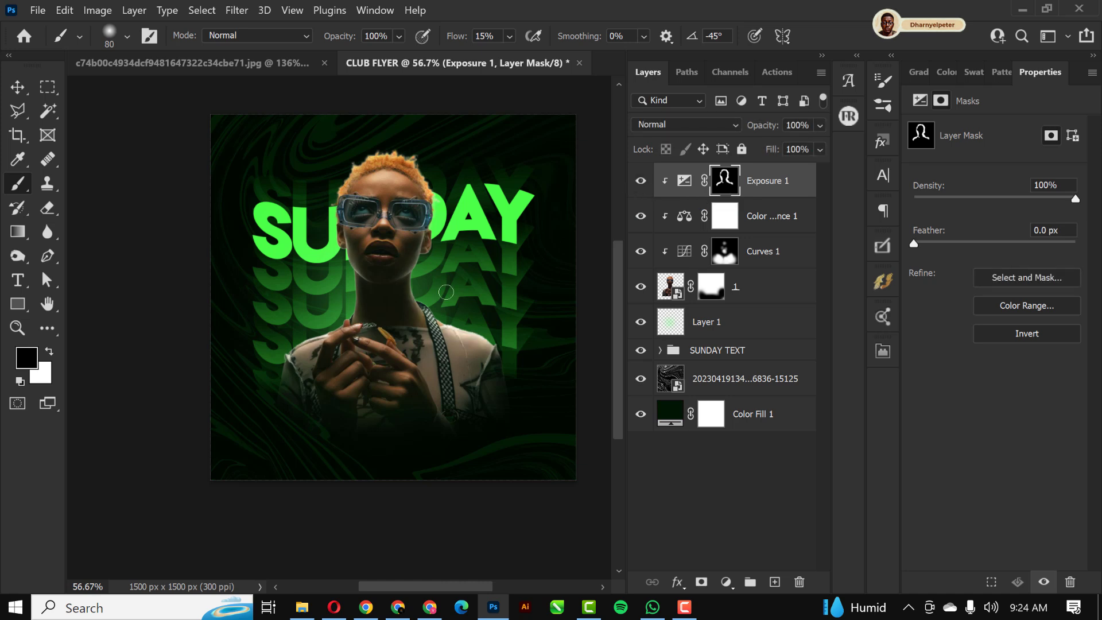
Step: Add a second Exposure adjustment clipped above the first one and set its exposure to -2.06
scroll(403, 244, up, 1)
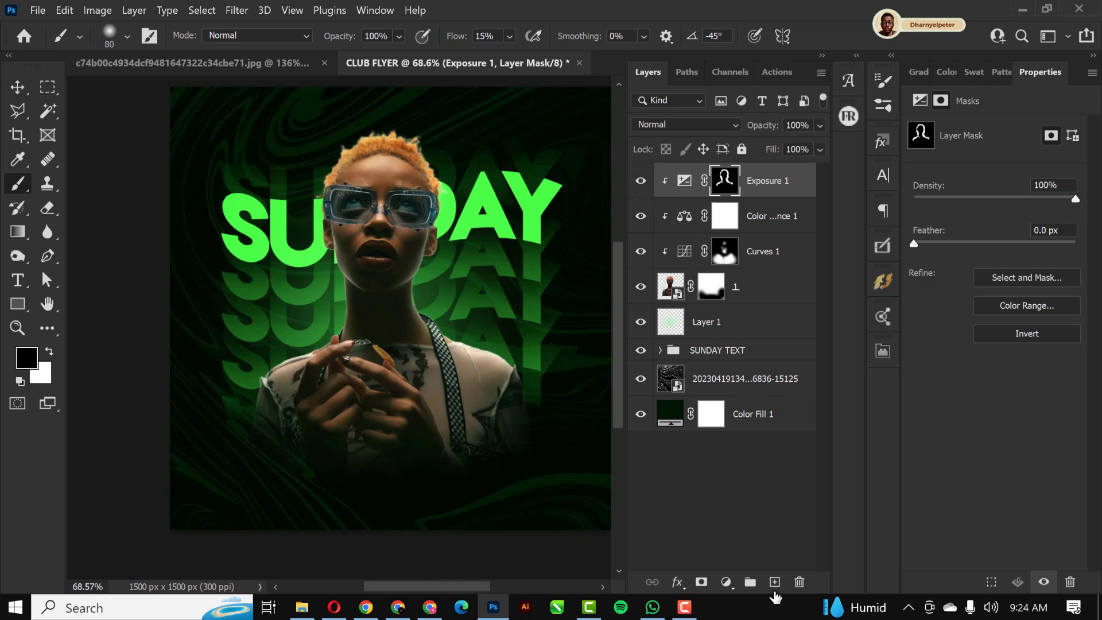
click(727, 581)
click(769, 383)
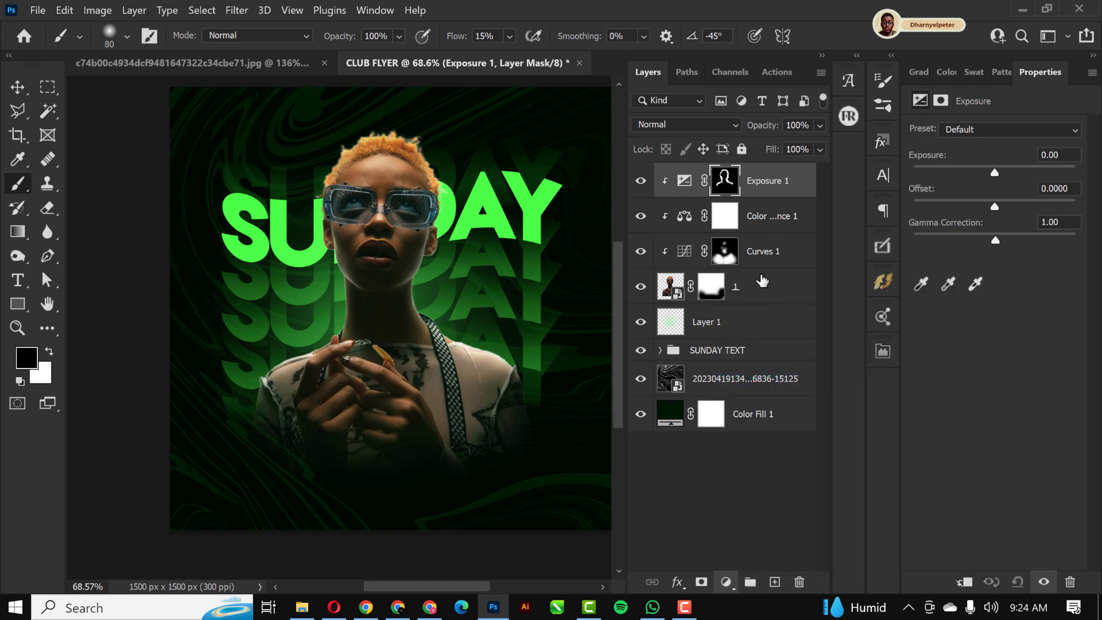
alt+click(783, 194)
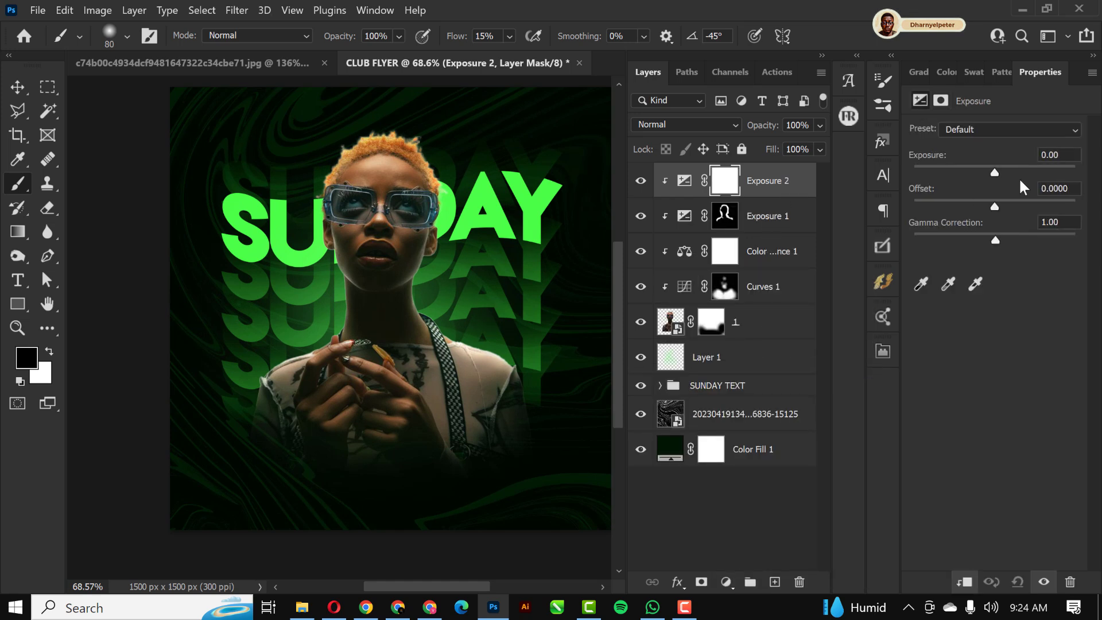
drag(1000, 170, 996, 171)
drag(998, 171, 970, 174)
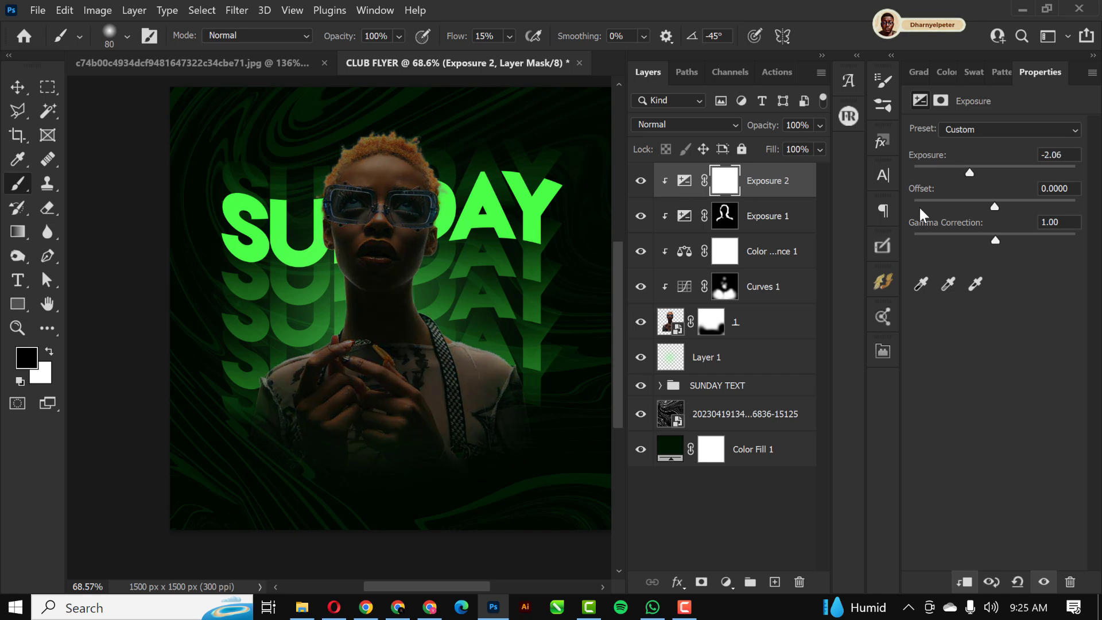
Step: Invert the second Exposure mask to black and paint white over the lower chest, arms and hands with a 250 px brush at 15% flow
click(726, 188)
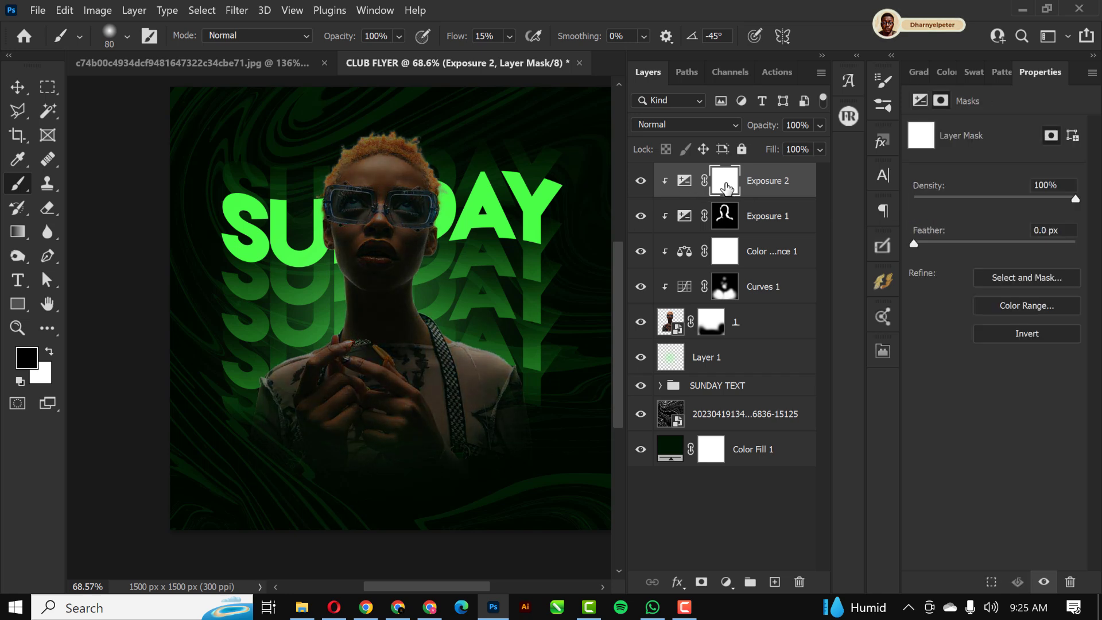
key(ctrl+i)
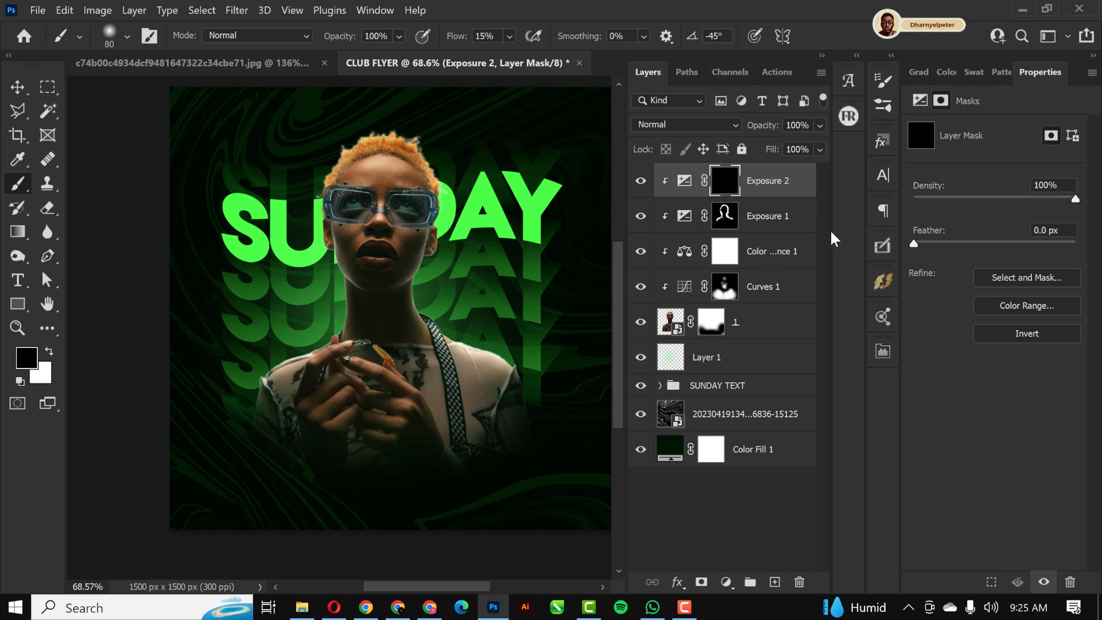
click(50, 353)
scroll(83, 328, up, 1)
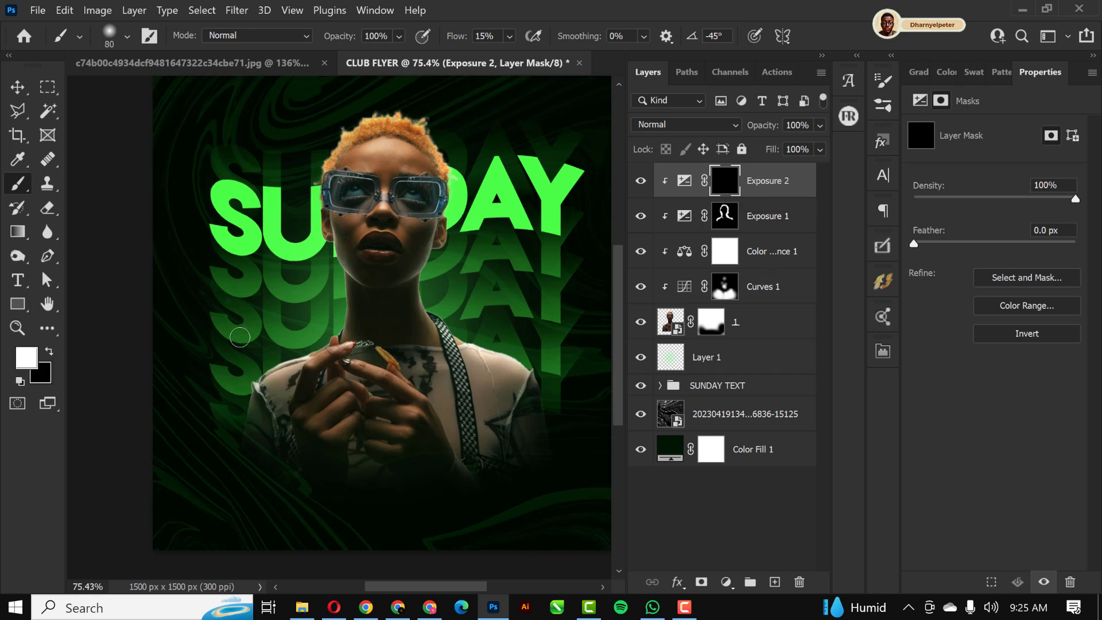
scroll(223, 299, down, 1)
key(bracketright)
key(bracketright)
key(bracketright)
key(bracketright)
scroll(344, 438, up, 2)
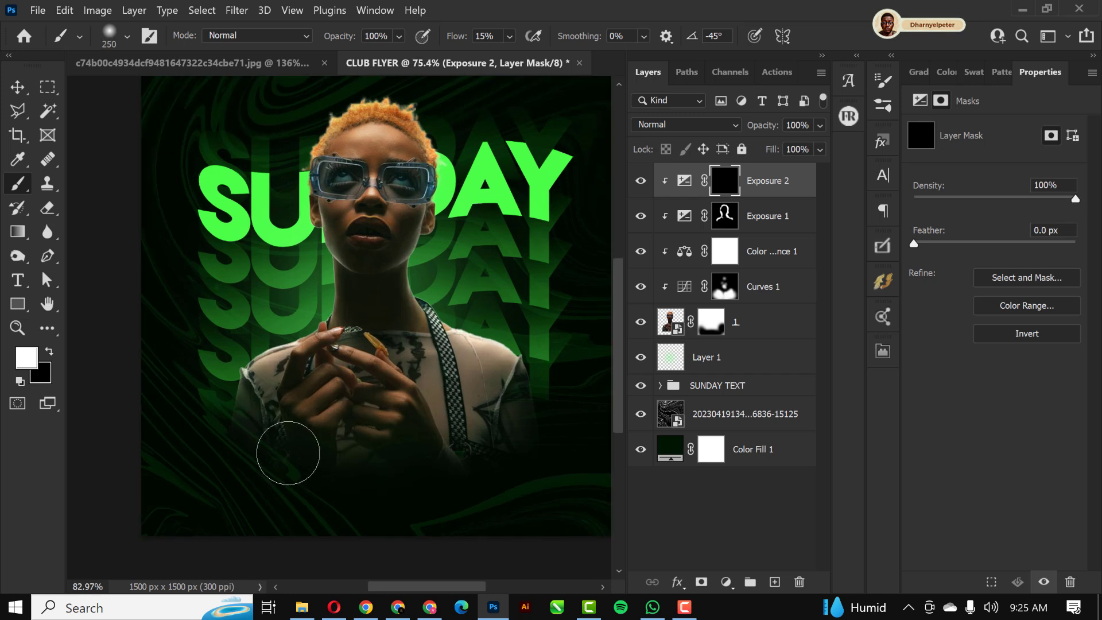
scroll(288, 453, up, 1)
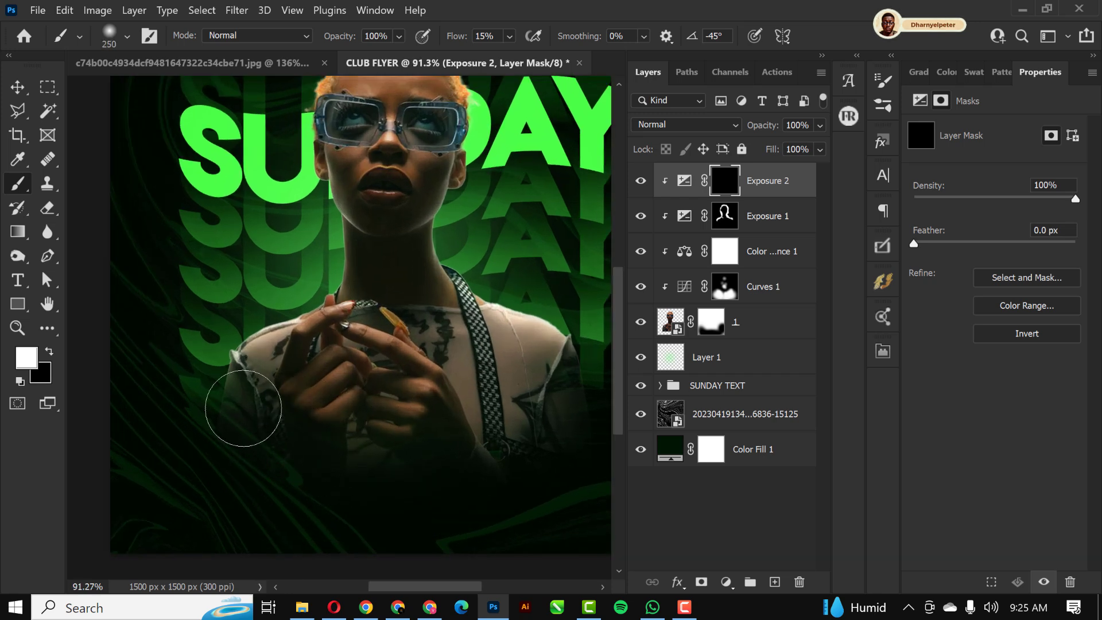
mouse_move(485, 390)
mouse_down()
mouse_move(561, 416)
mouse_move(563, 432)
mouse_move(445, 413)
mouse_move(382, 454)
mouse_up()
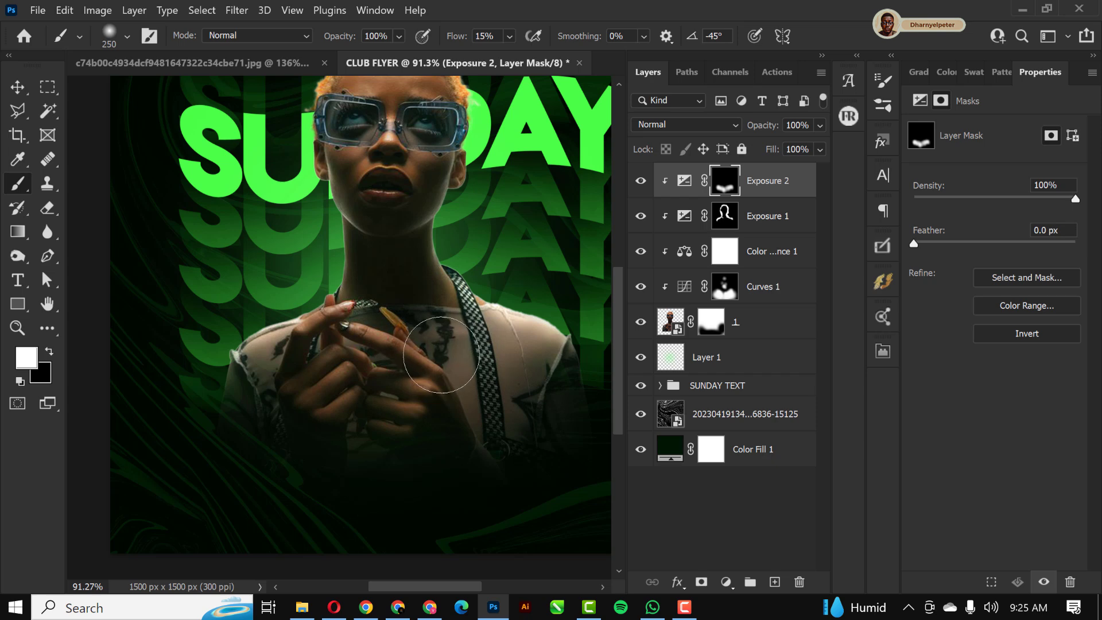
scroll(359, 364, down, 3)
scroll(315, 360, down, 2)
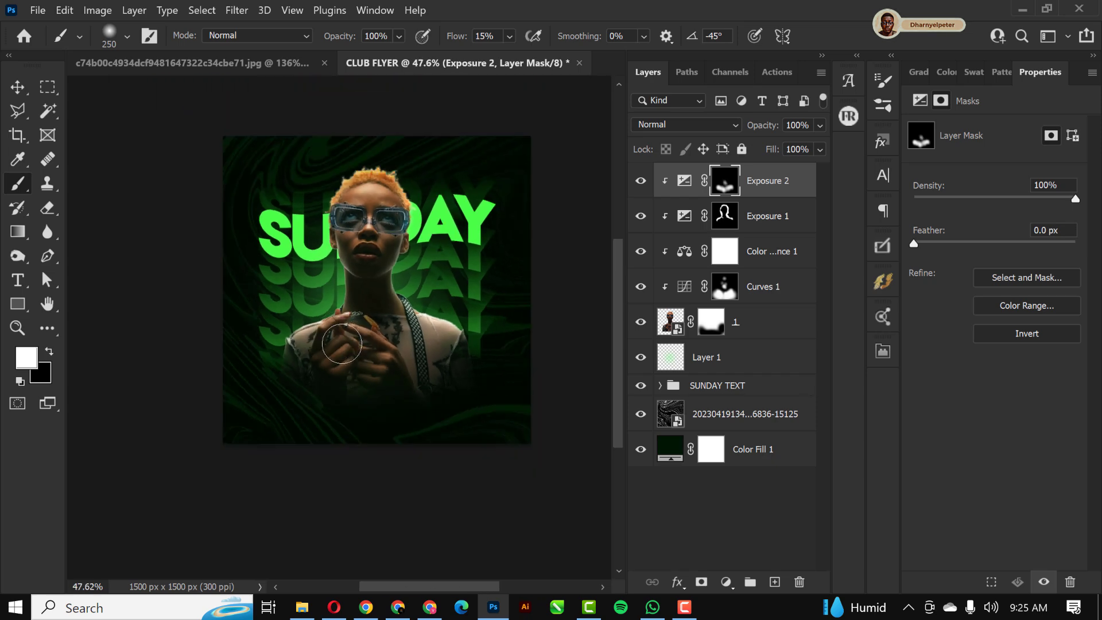
scroll(396, 290, up, 1)
click(17, 86)
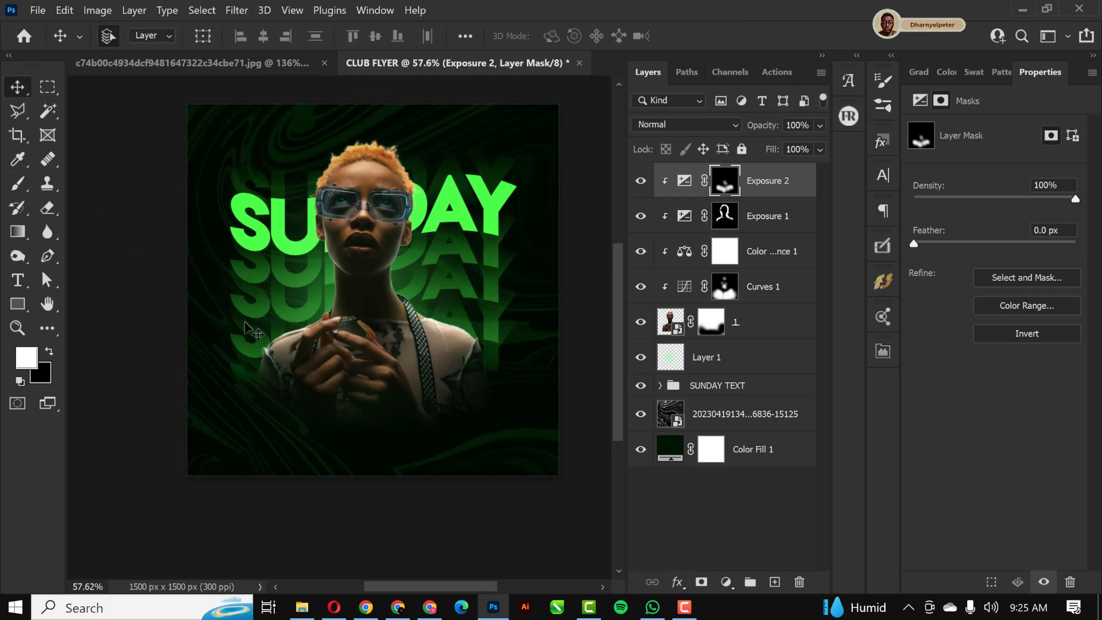
Step: Add a Solid Color fill of bright green 4cfa58 on top and clip it to the portrait
scroll(338, 307, up, 1)
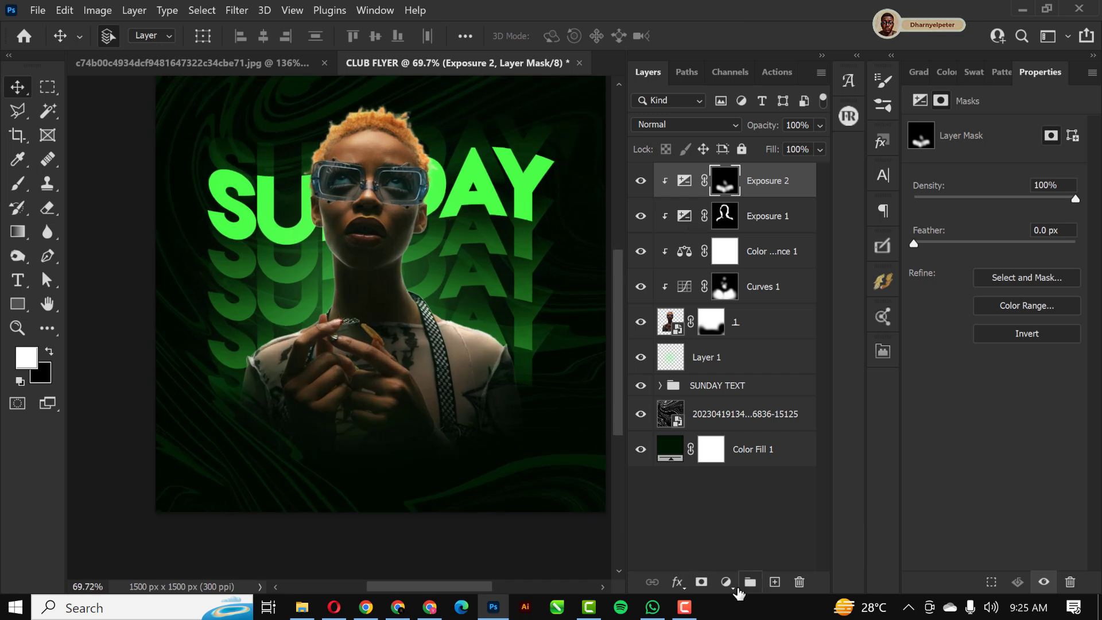
click(727, 584)
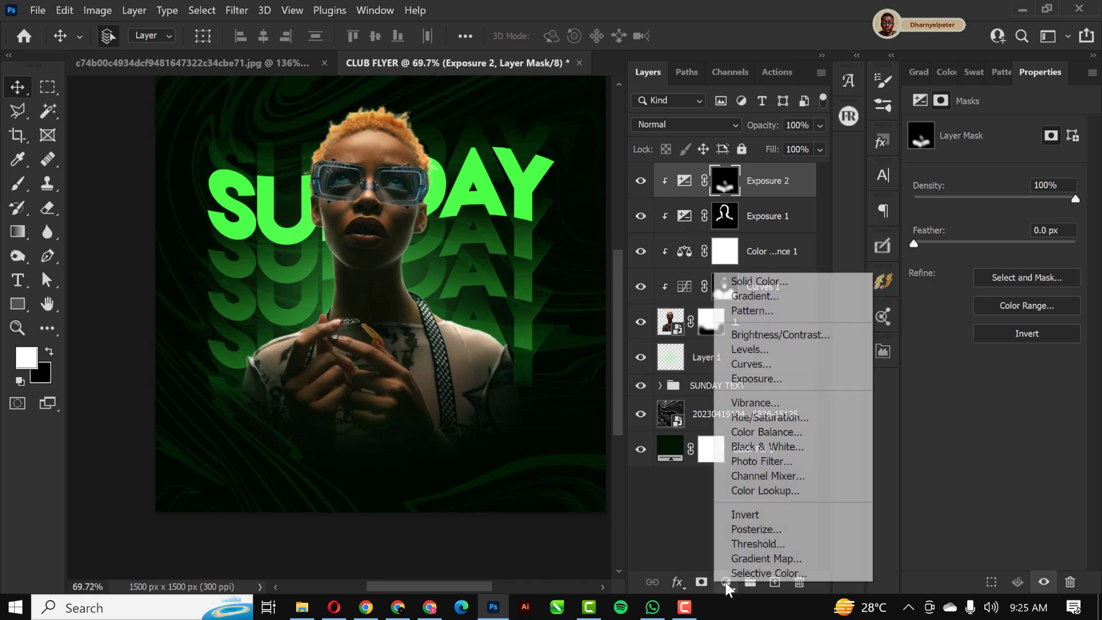
click(779, 277)
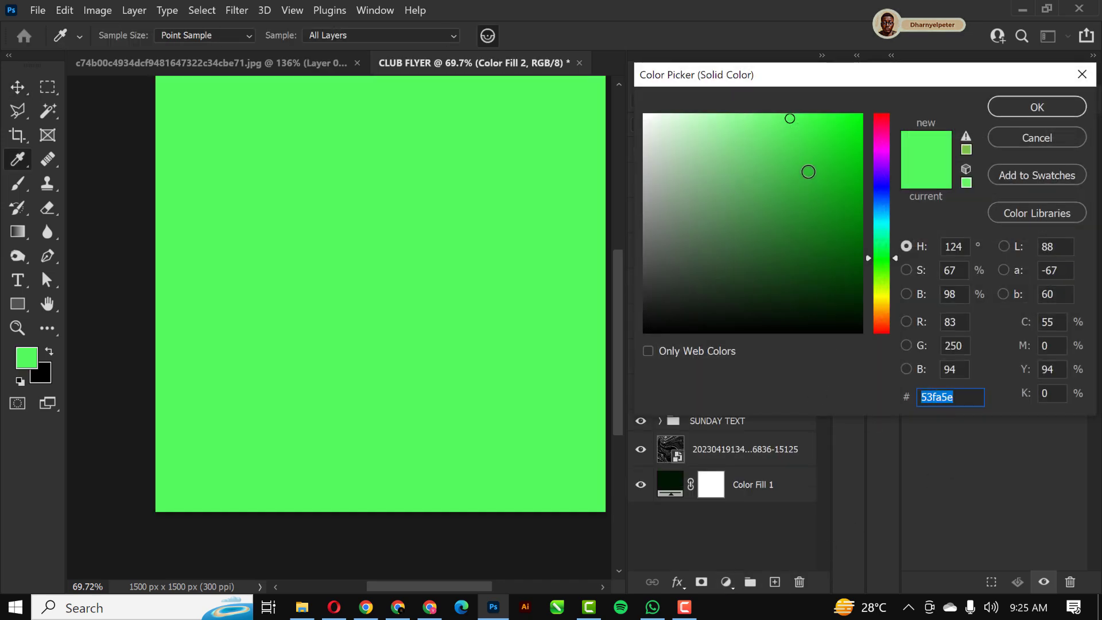
click(791, 117)
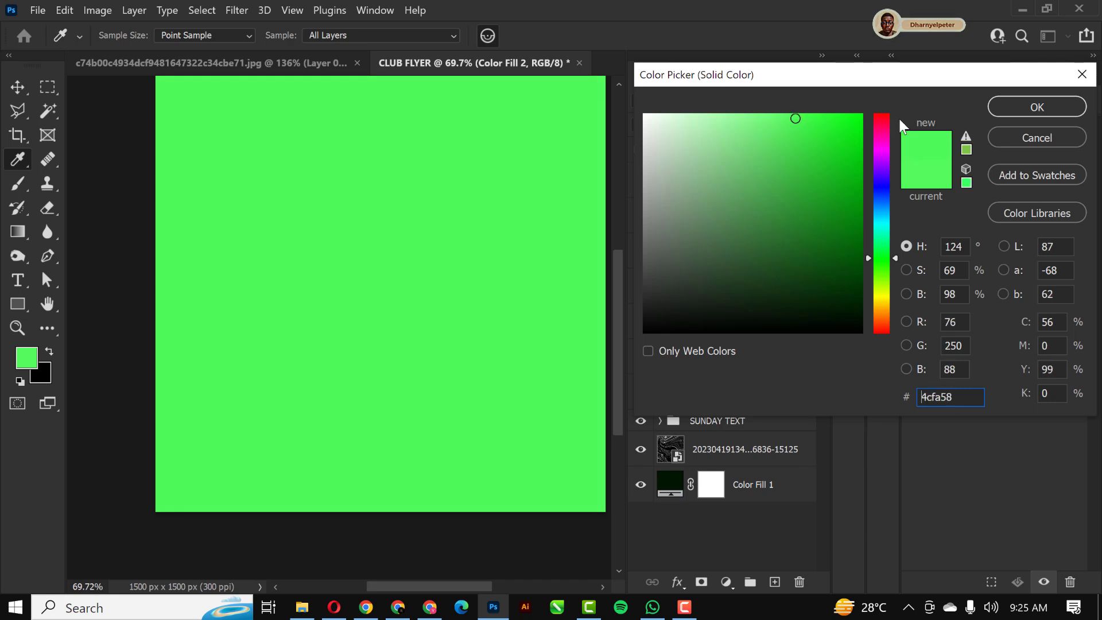
click(1037, 107)
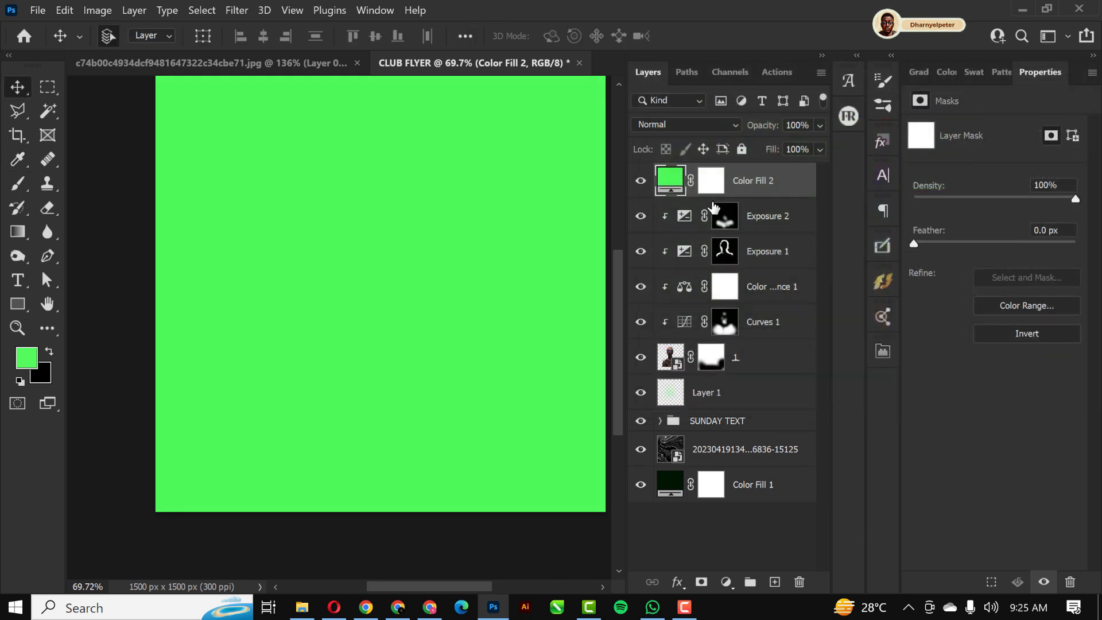
alt+click(775, 198)
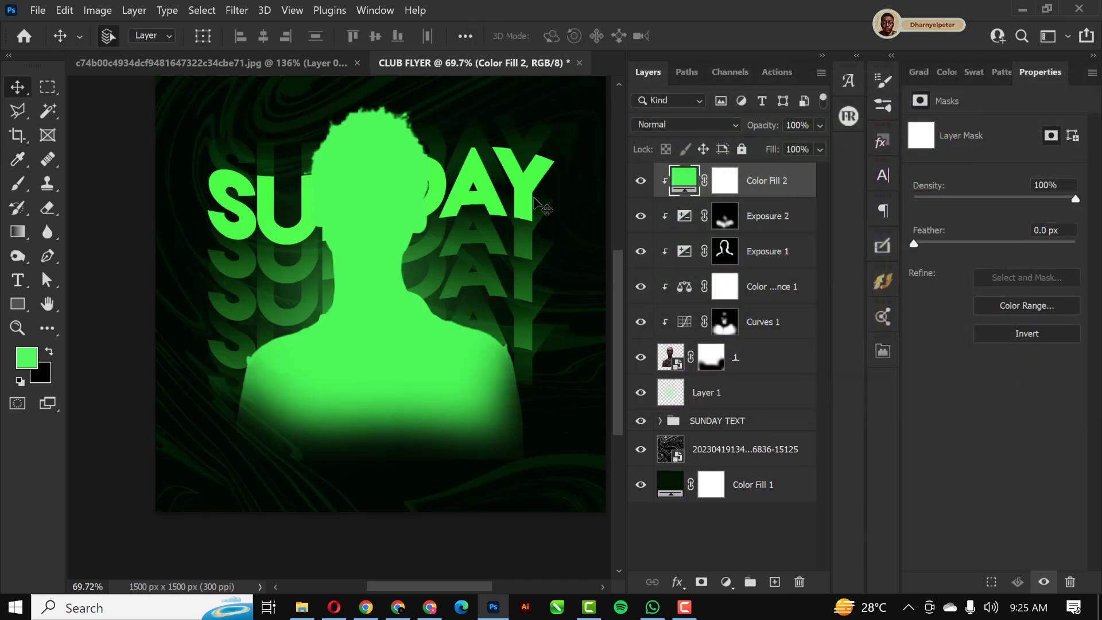
Step: Set the green fill's blend mode to Linear Dodge (Add) and invert its mask to black
click(701, 125)
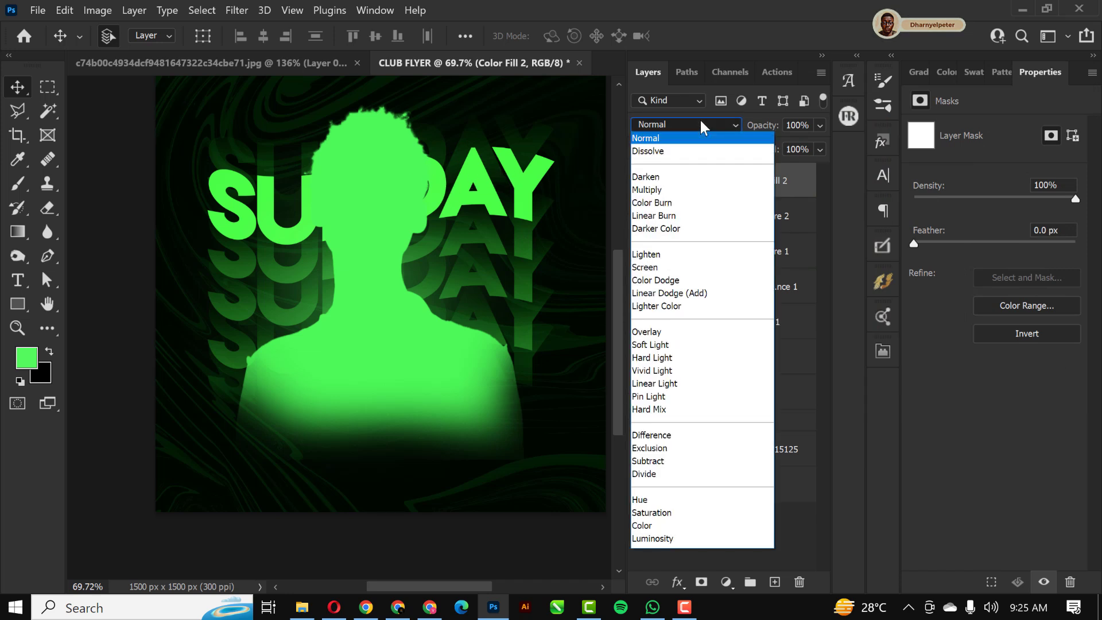
click(668, 297)
click(725, 181)
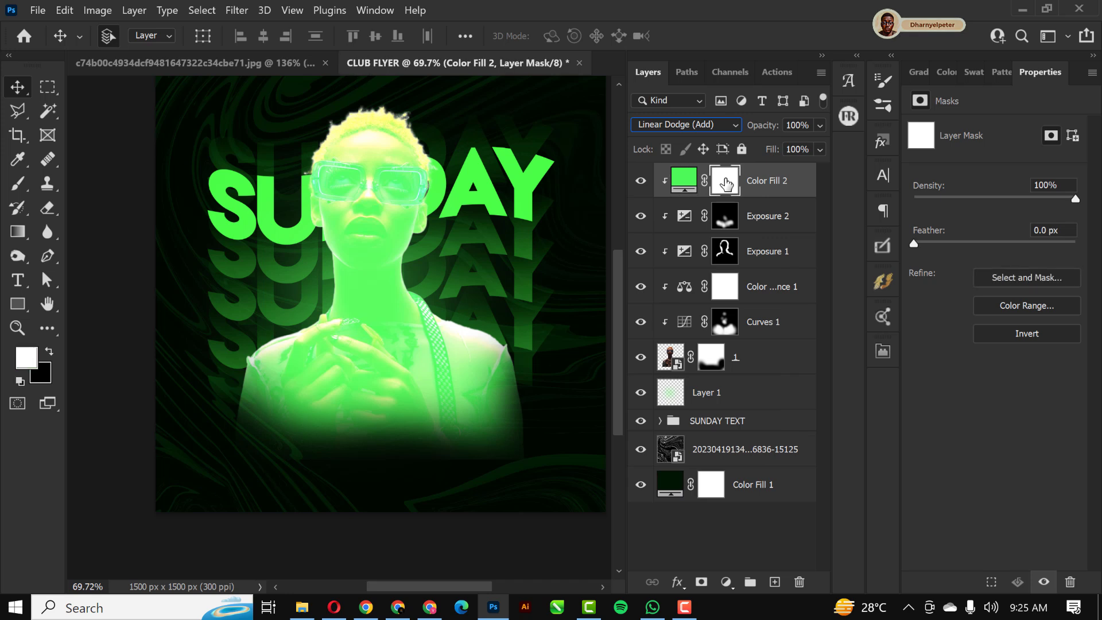
key(ctrl+i)
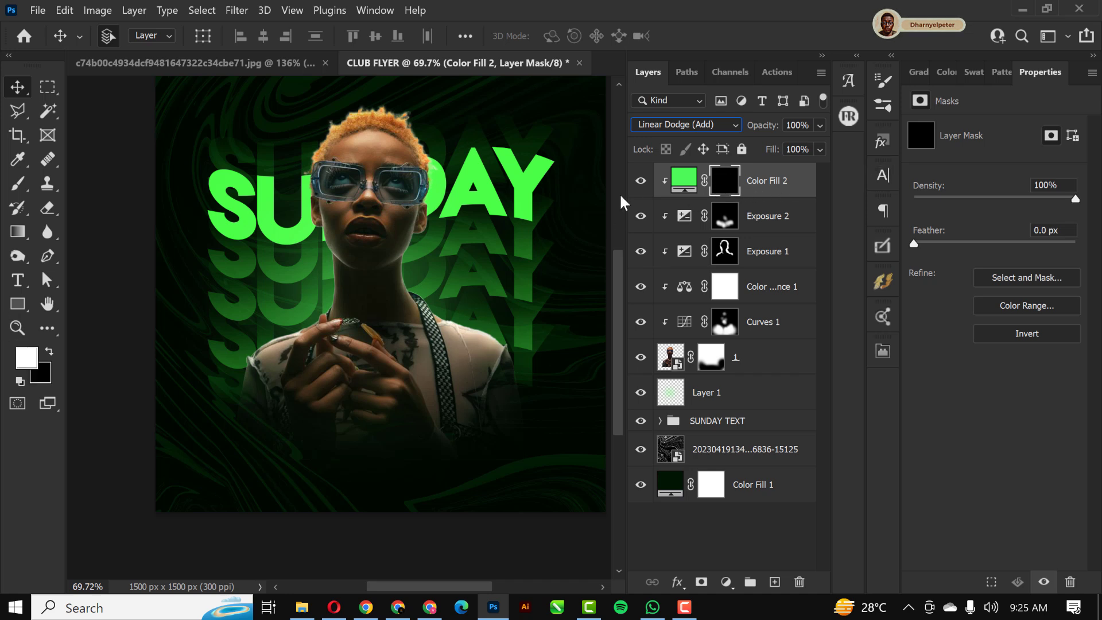
Step: Paint white on the green fill's mask along the right ear, neck and shoulder edge with an 80 px brush at 15% flow
scroll(415, 284, up, 1)
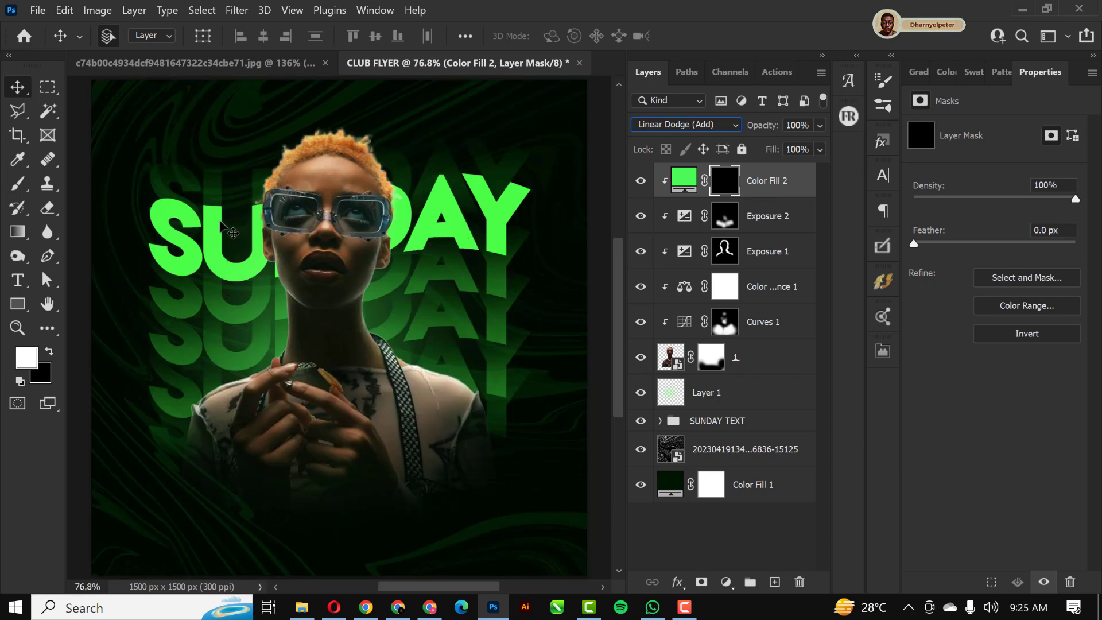
click(18, 184)
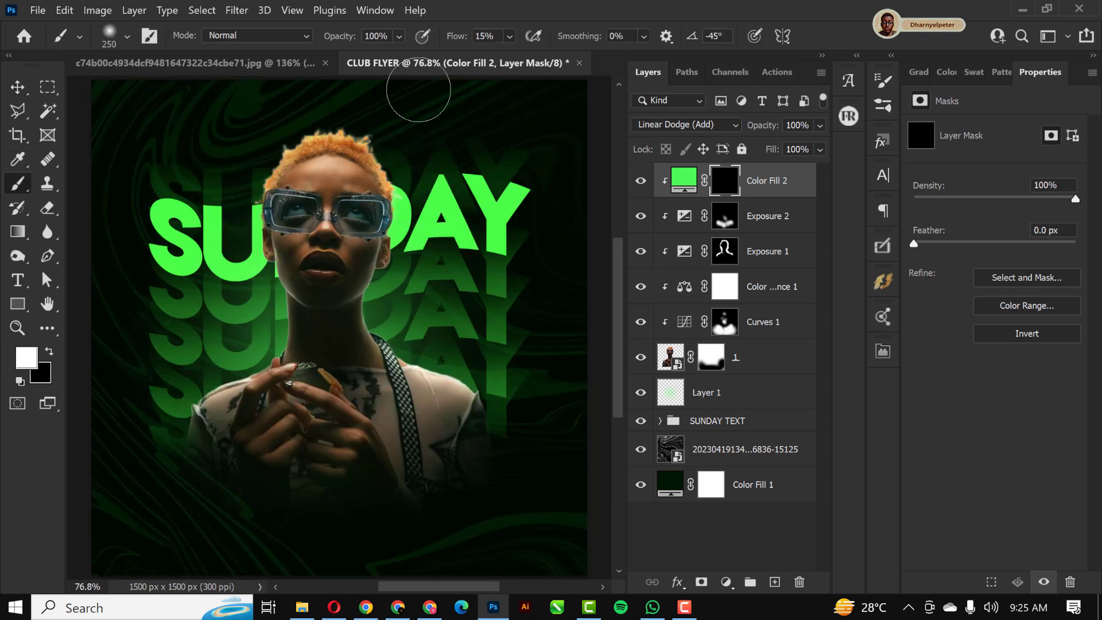
key(bracketleft)
key(bracketleft)
scroll(370, 199, up, 3)
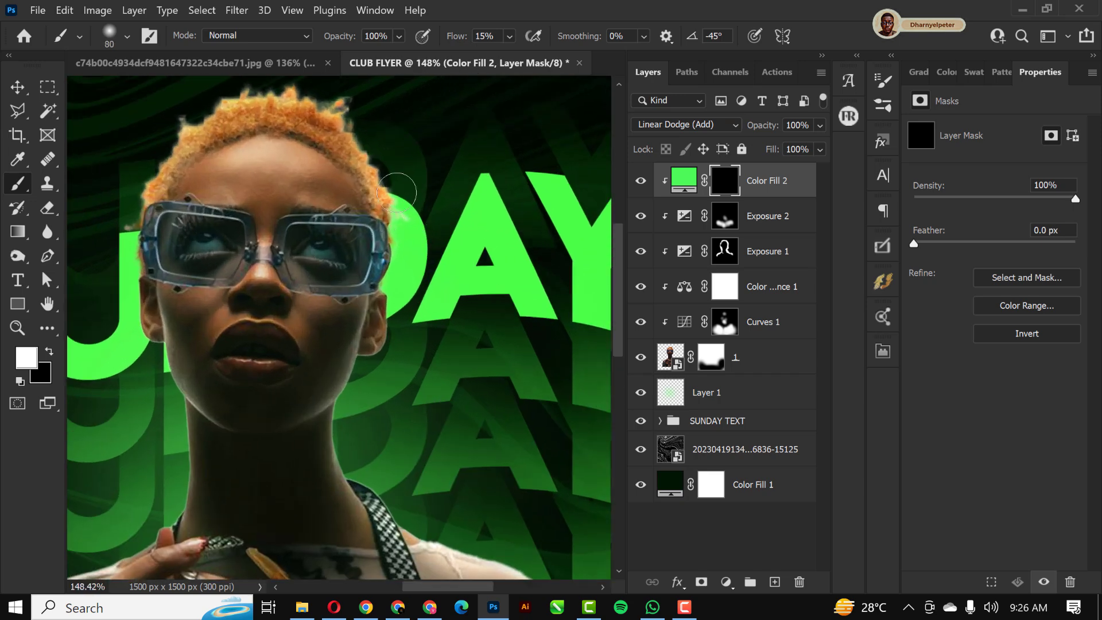
mouse_move(412, 233)
mouse_down()
mouse_move(385, 367)
mouse_move(346, 428)
mouse_move(368, 474)
mouse_move(431, 525)
mouse_move(496, 555)
mouse_move(380, 464)
mouse_move(488, 545)
mouse_move(438, 491)
mouse_move(409, 494)
mouse_move(296, 456)
mouse_up()
scroll(380, 465, down, 3)
scroll(413, 485, up, 3)
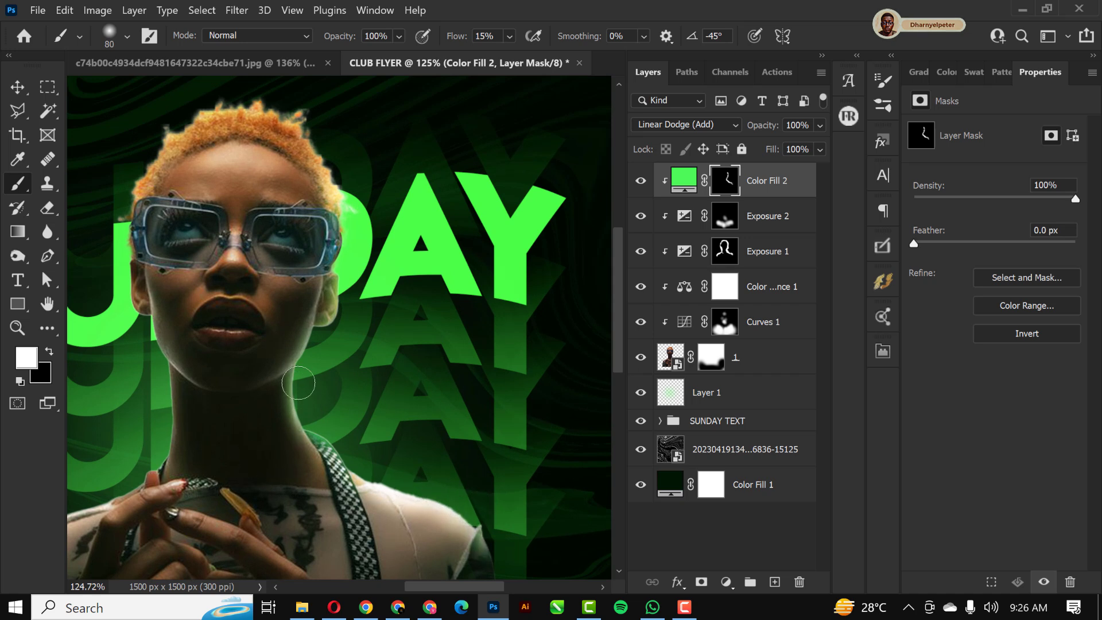
Step: Continue the green rim light on the fill's mask around the left ear, the hair, and the left neck and shoulder
mouse_move(132, 308)
mouse_down()
mouse_move(115, 265)
mouse_move(124, 217)
mouse_up()
mouse_move(164, 145)
mouse_down()
mouse_move(176, 118)
mouse_move(247, 103)
mouse_move(212, 104)
mouse_move(288, 122)
mouse_move(202, 106)
mouse_move(293, 118)
mouse_move(178, 125)
mouse_move(324, 161)
mouse_up()
scroll(344, 177, down, 4)
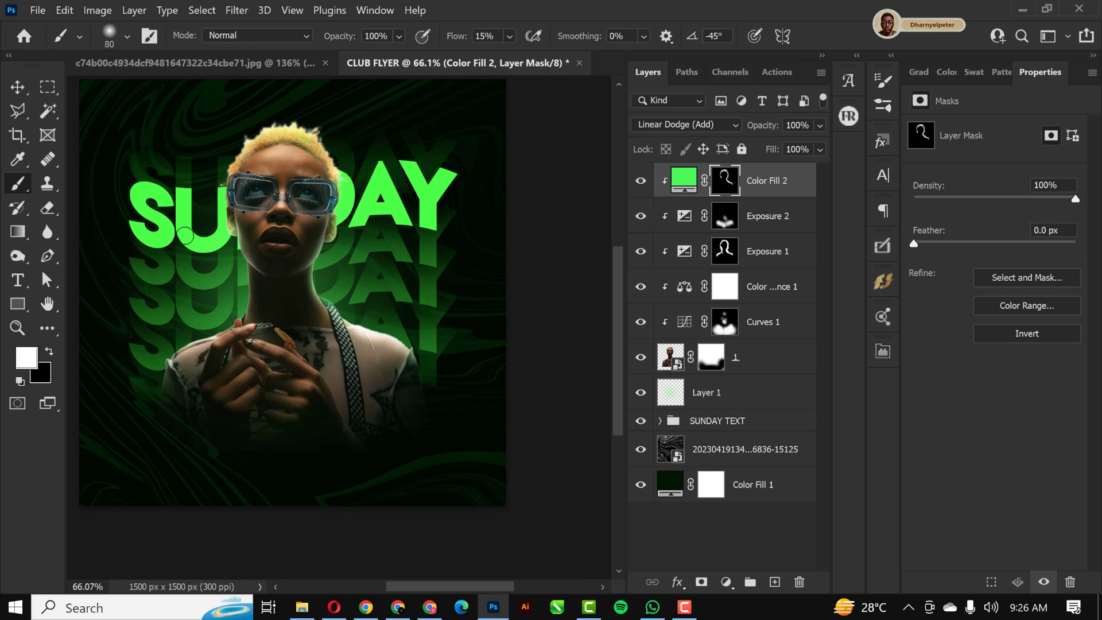
scroll(185, 235, up, 4)
mouse_move(251, 348)
mouse_down()
mouse_move(202, 394)
mouse_move(104, 422)
mouse_move(176, 416)
mouse_move(121, 449)
mouse_move(149, 424)
mouse_move(120, 462)
mouse_move(221, 389)
mouse_move(245, 347)
mouse_move(232, 391)
mouse_move(256, 367)
mouse_up()
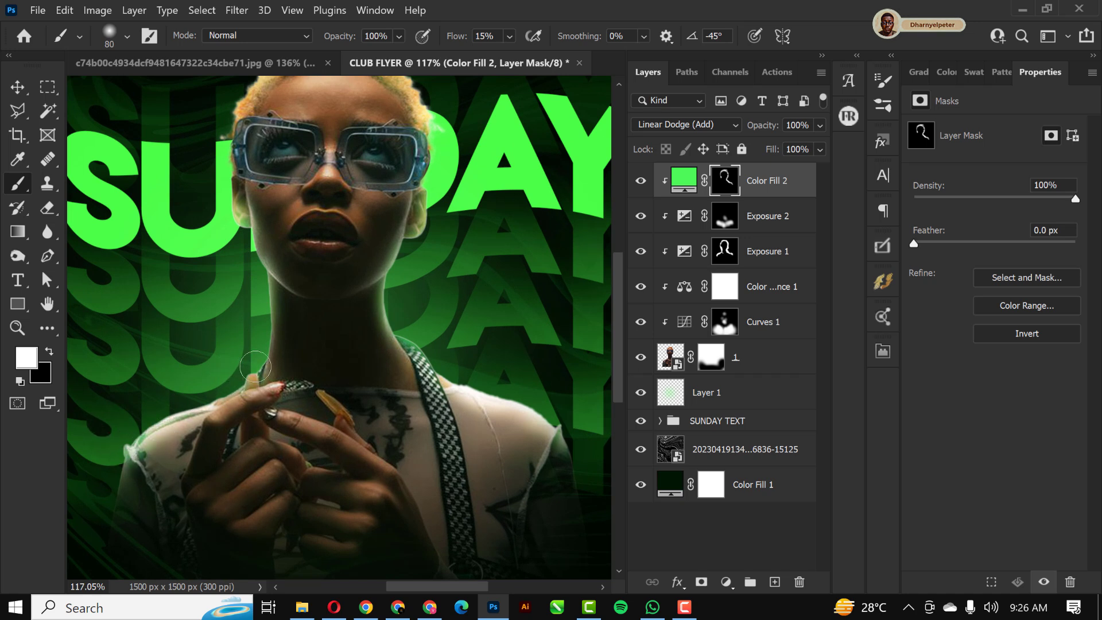
scroll(401, 367, down, 1)
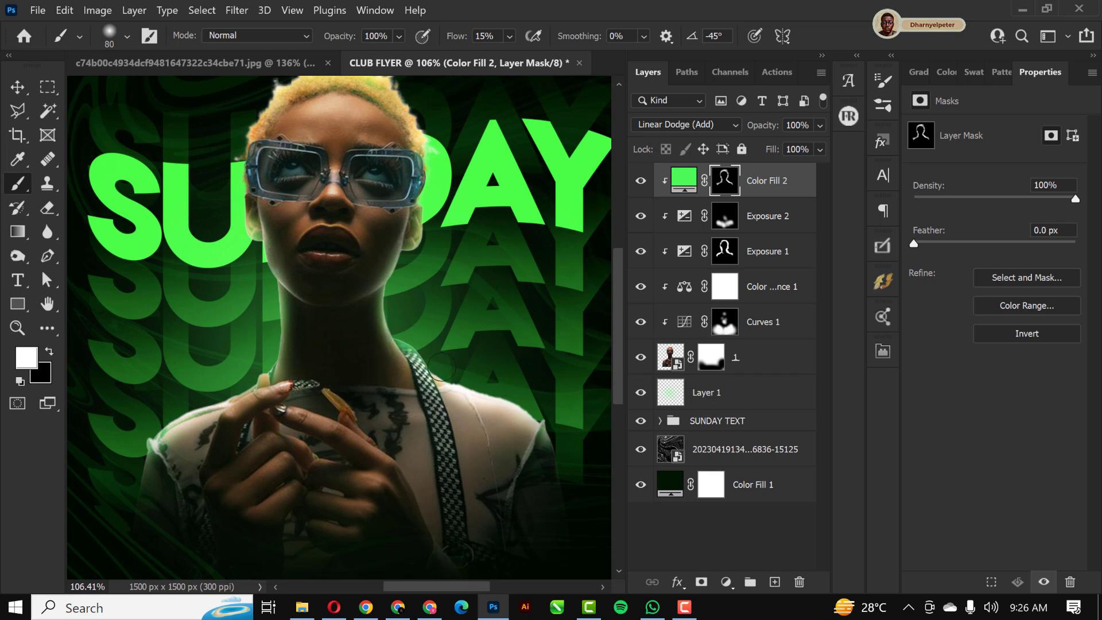
scroll(412, 302, down, 3)
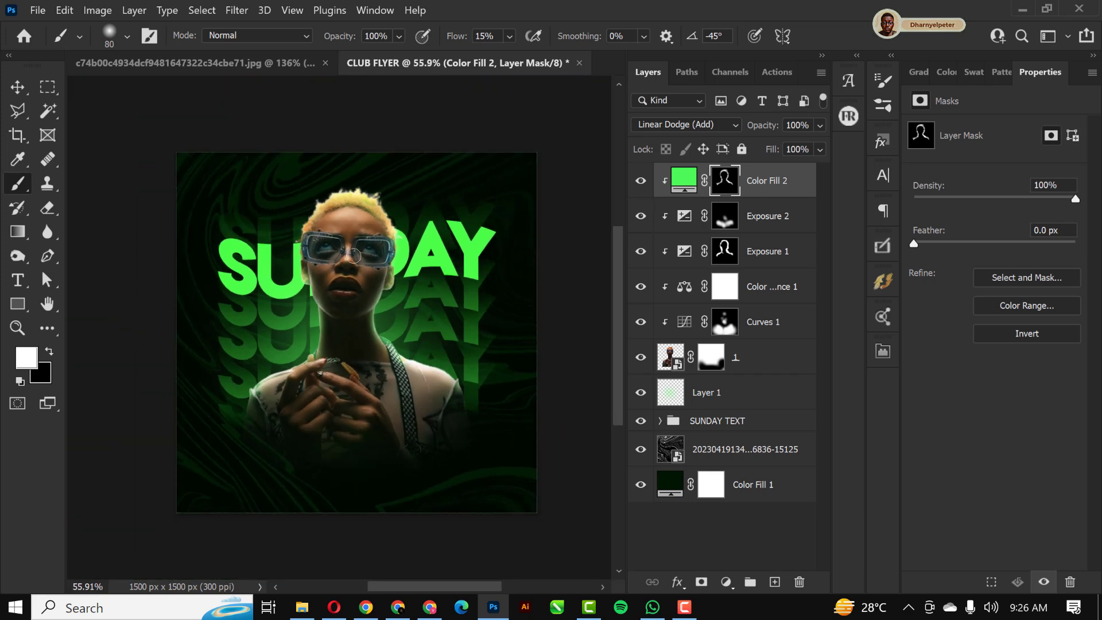
Step: Strengthen the green rim light on the fill's mask beside the right temple and along the left side of the head
scroll(353, 241, up, 2)
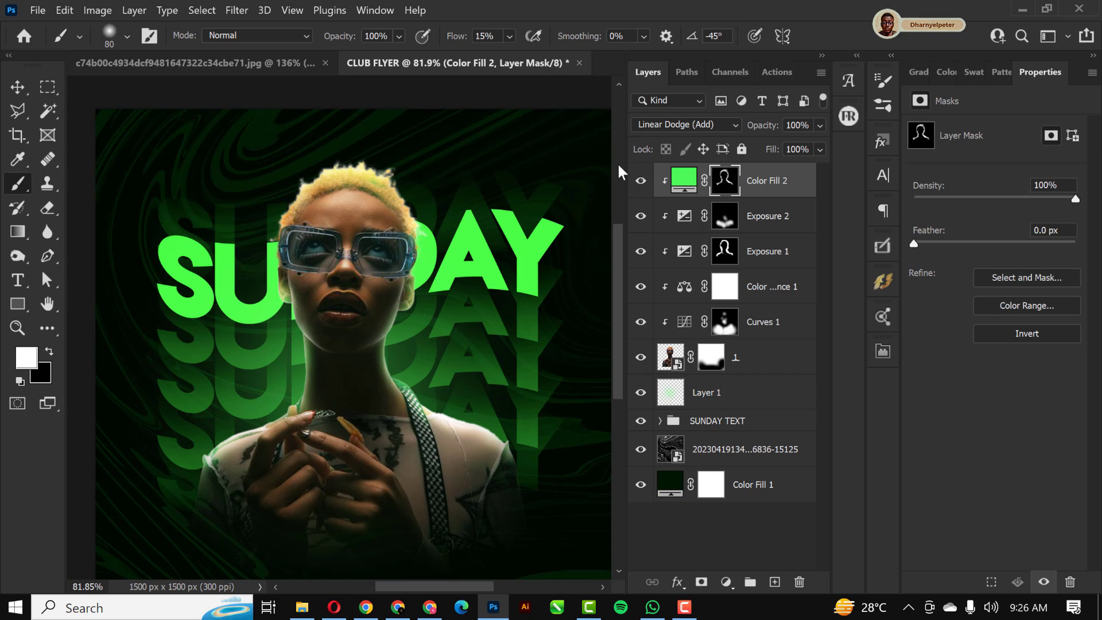
scroll(351, 210, up, 3)
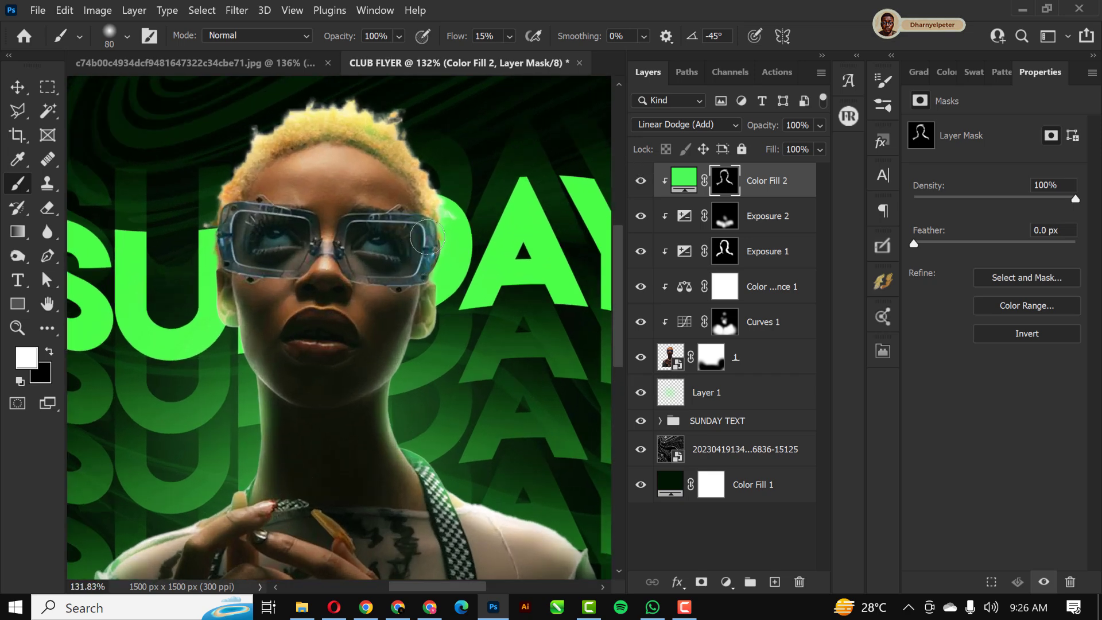
drag(464, 220, 455, 216)
scroll(372, 270, down, 2)
mouse_move(238, 298)
mouse_down()
mouse_move(233, 232)
mouse_move(260, 181)
mouse_up()
scroll(279, 152, down, 2)
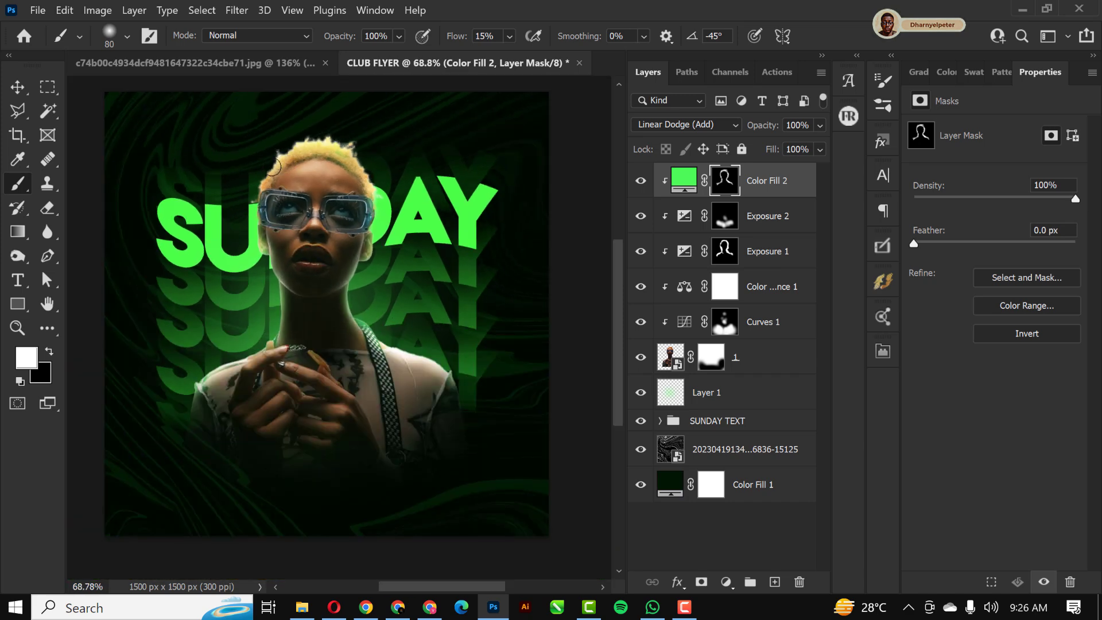
Step: Switch the painting colour to black and hide the green fill to compare the portrait without its rim light
key(x)
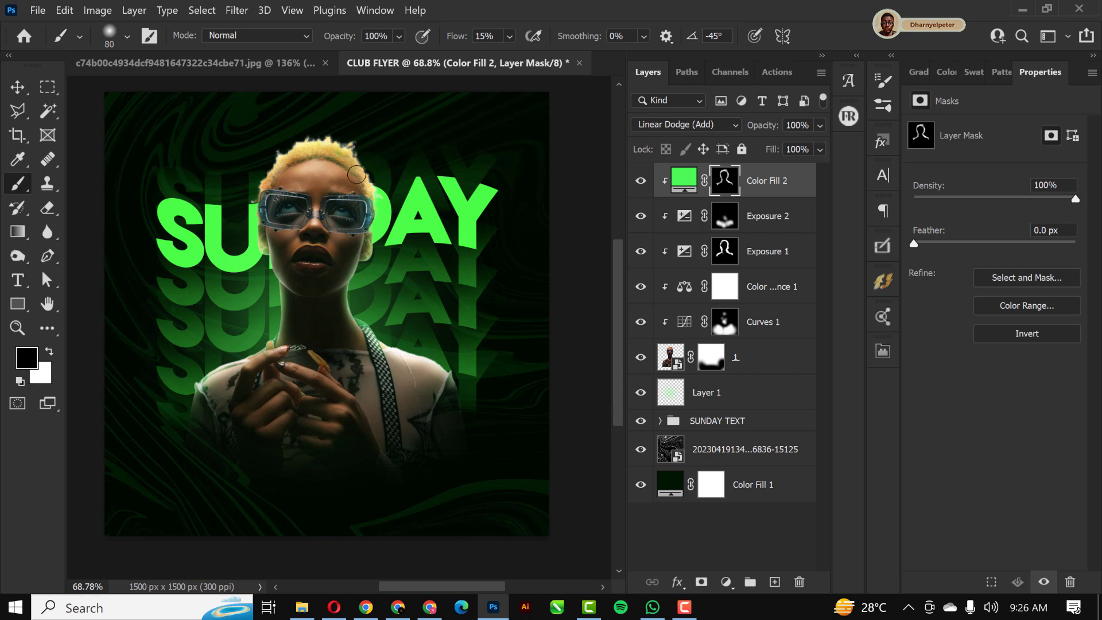
scroll(313, 216, down, 2)
scroll(313, 215, up, 3)
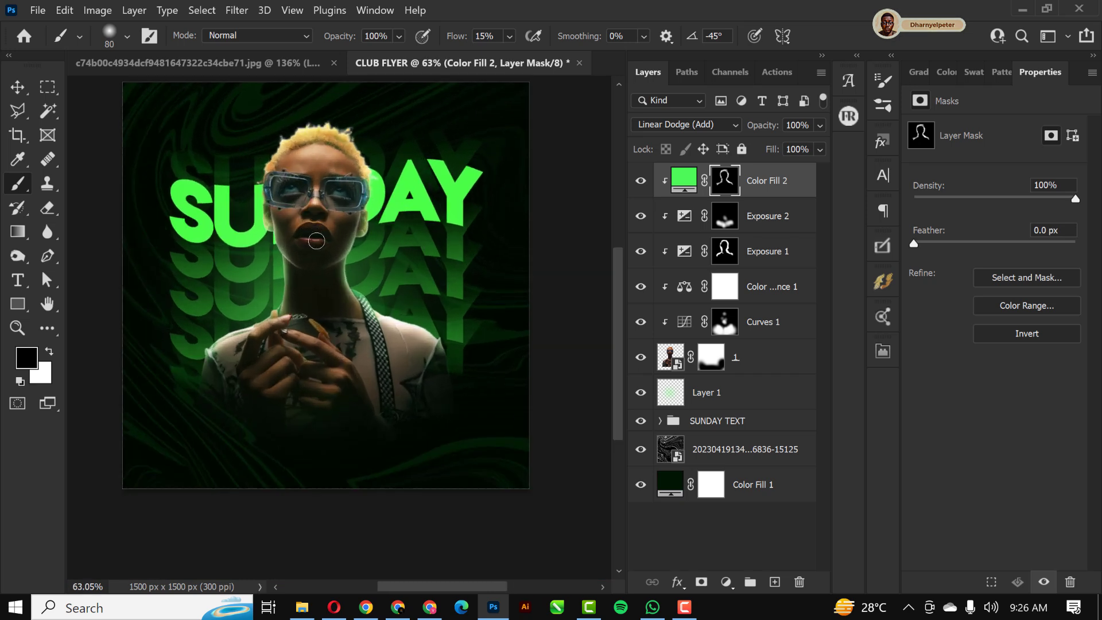
click(641, 184)
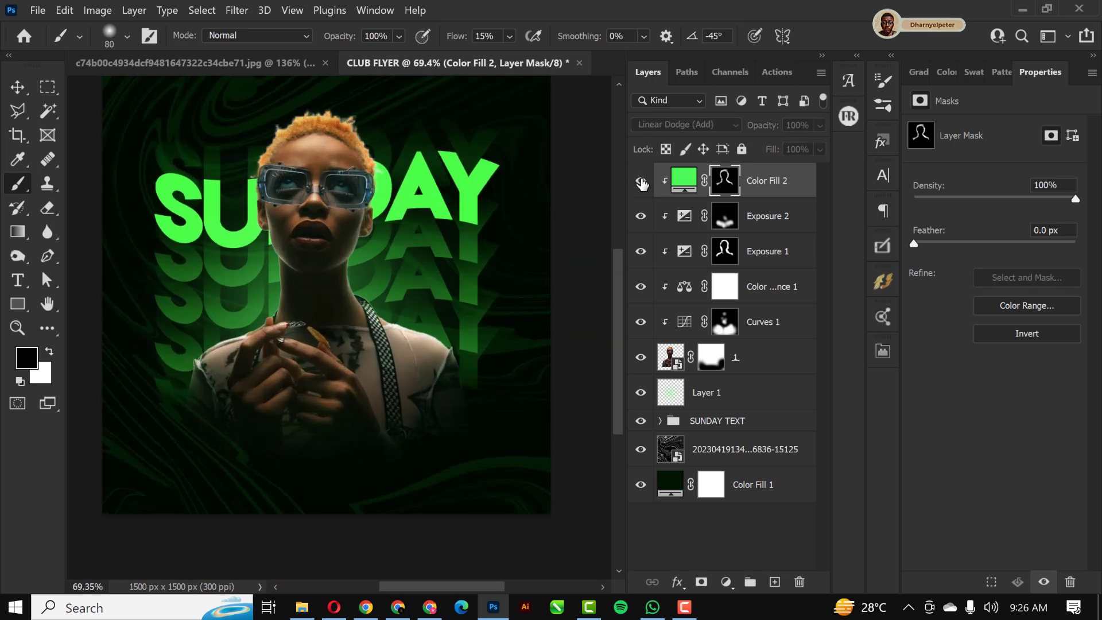
Step: Show the green fill again and paint white on its mask along the neck's left edge above the raised fingers with the 80 px brush
click(641, 184)
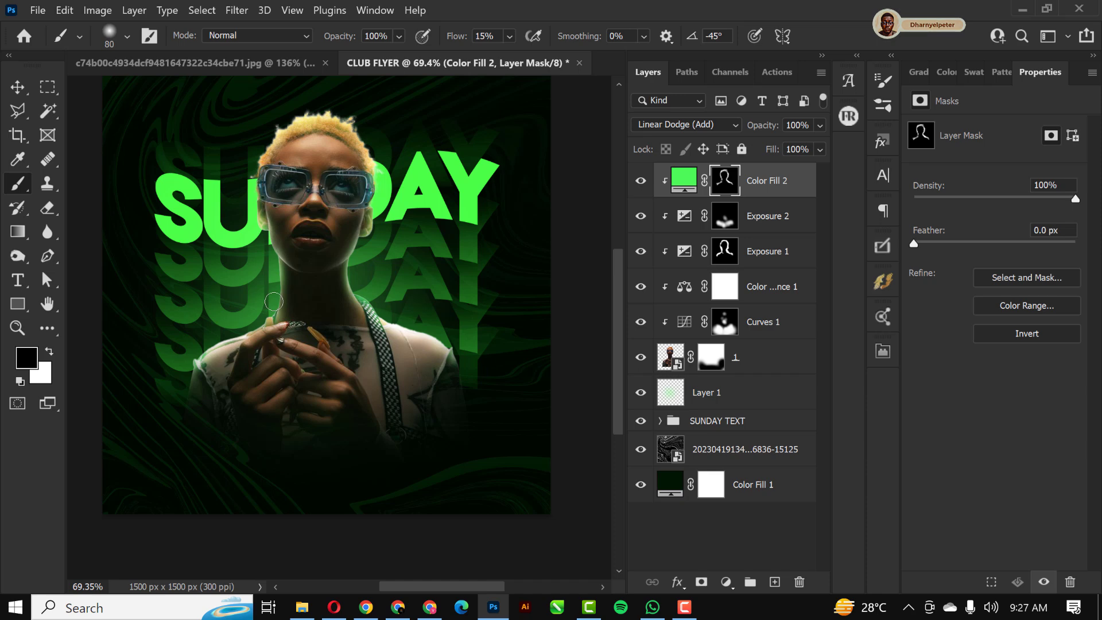
key(x)
drag(273, 310, 280, 280)
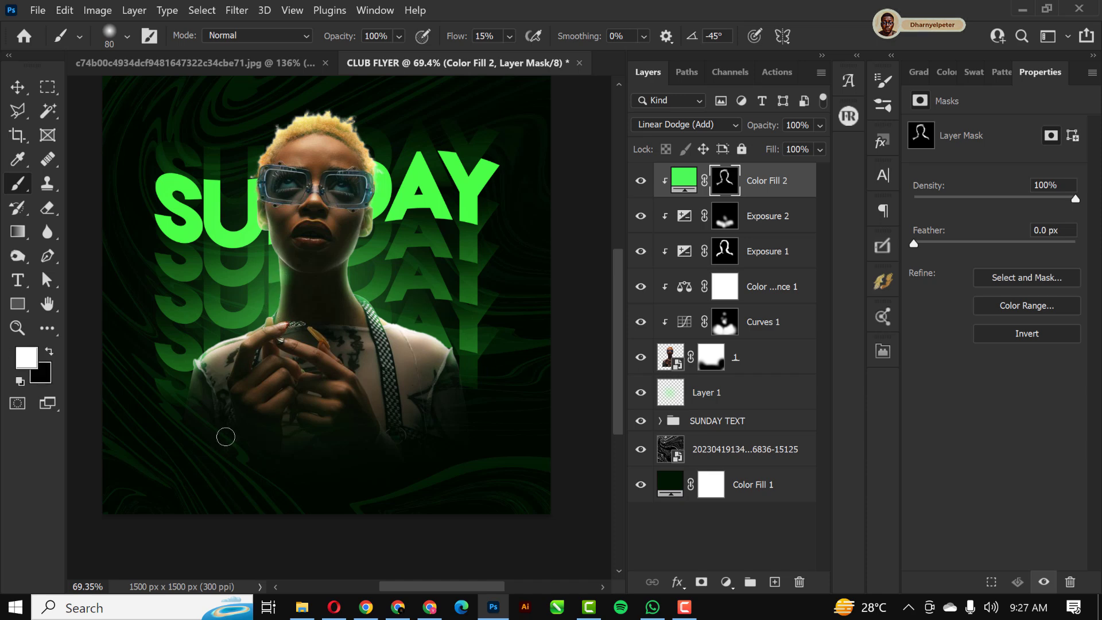
scroll(248, 316, up, 5)
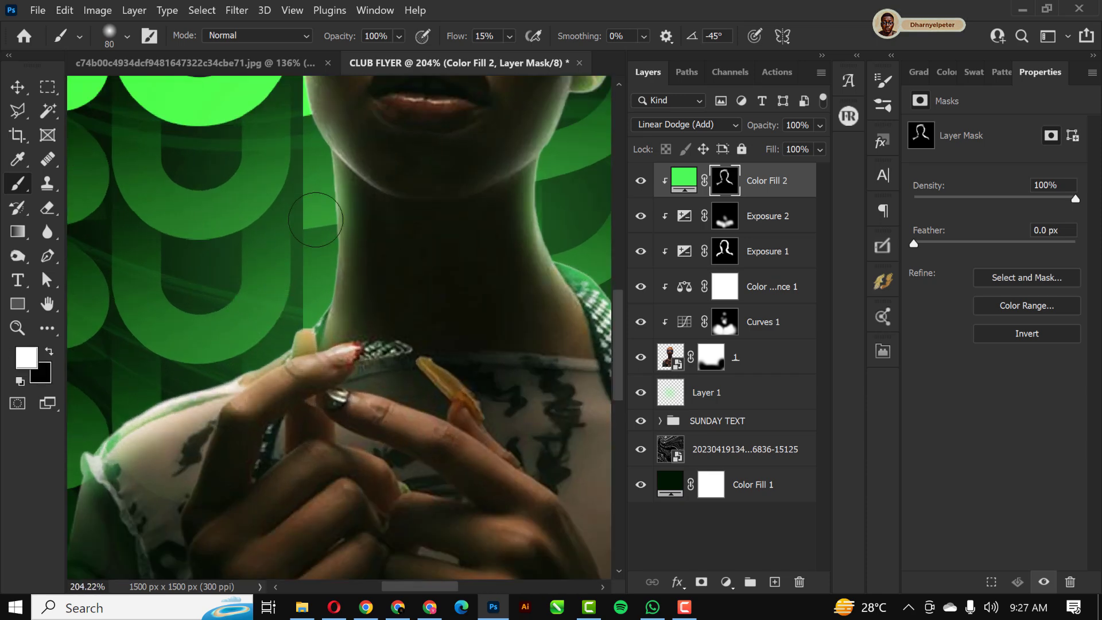
mouse_move(310, 306)
mouse_down()
mouse_move(315, 252)
mouse_move(315, 264)
mouse_move(305, 256)
mouse_up()
scroll(305, 256, down, 2)
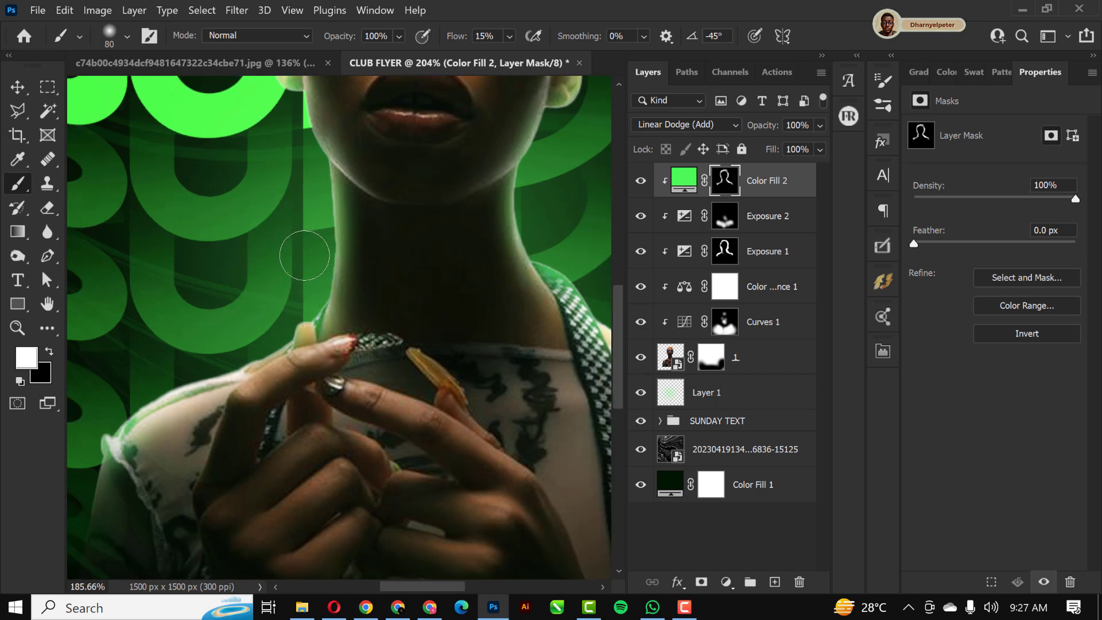
scroll(304, 256, down, 1)
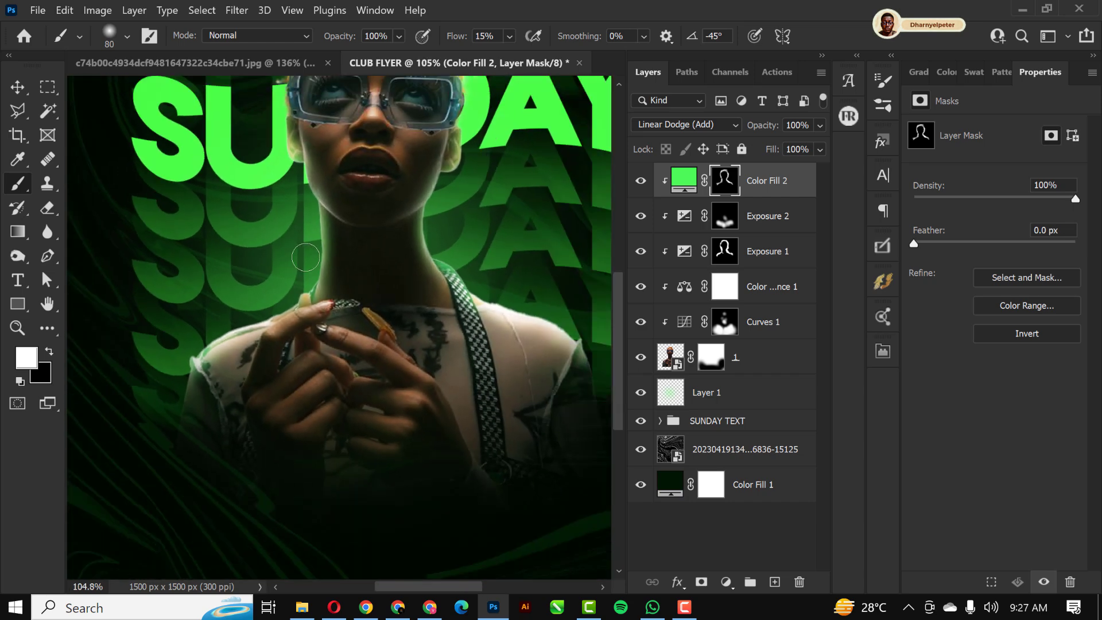
Step: Rename the Exposure 1 adjustment layer as LIGHT and the Exposure 2 adjustment layer as DARK
click(641, 253)
click(642, 252)
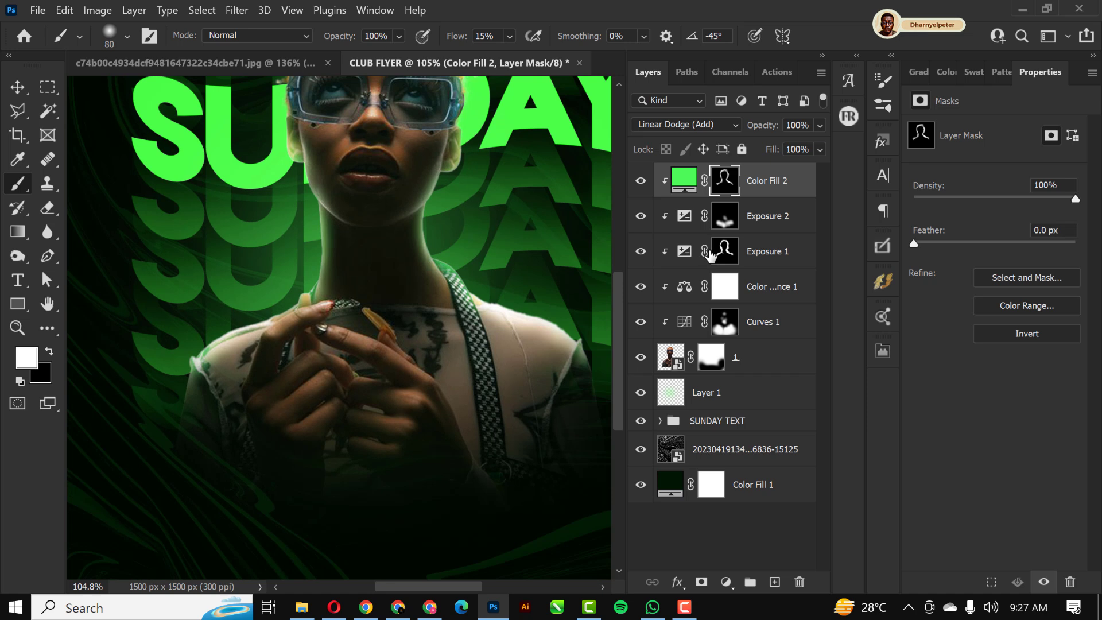
double_click(755, 252)
text(L)
key(Return)
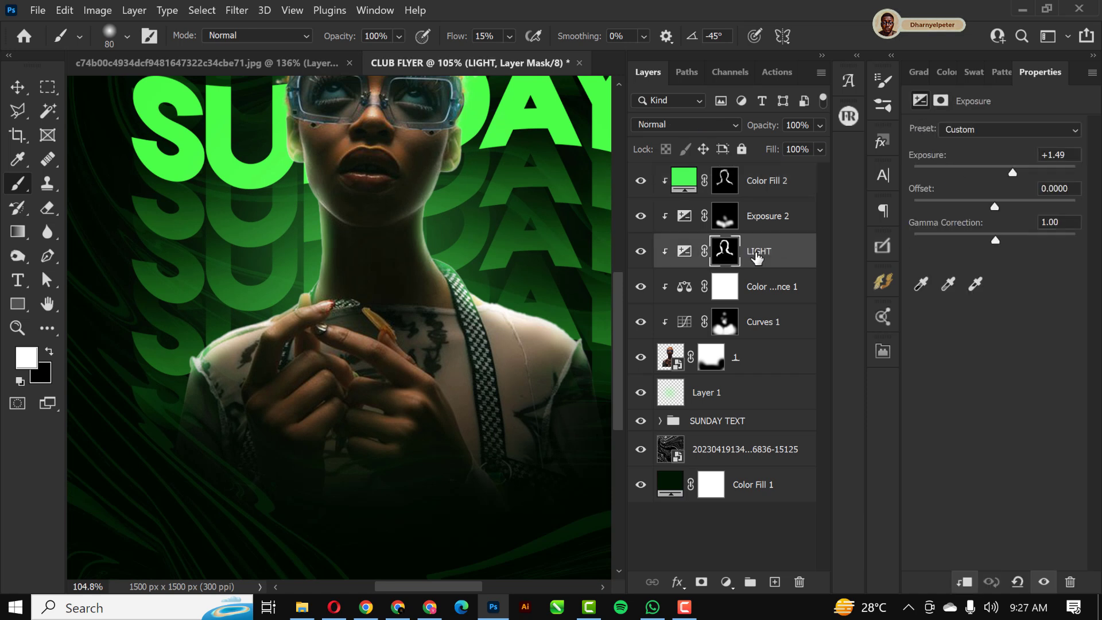
double_click(756, 216)
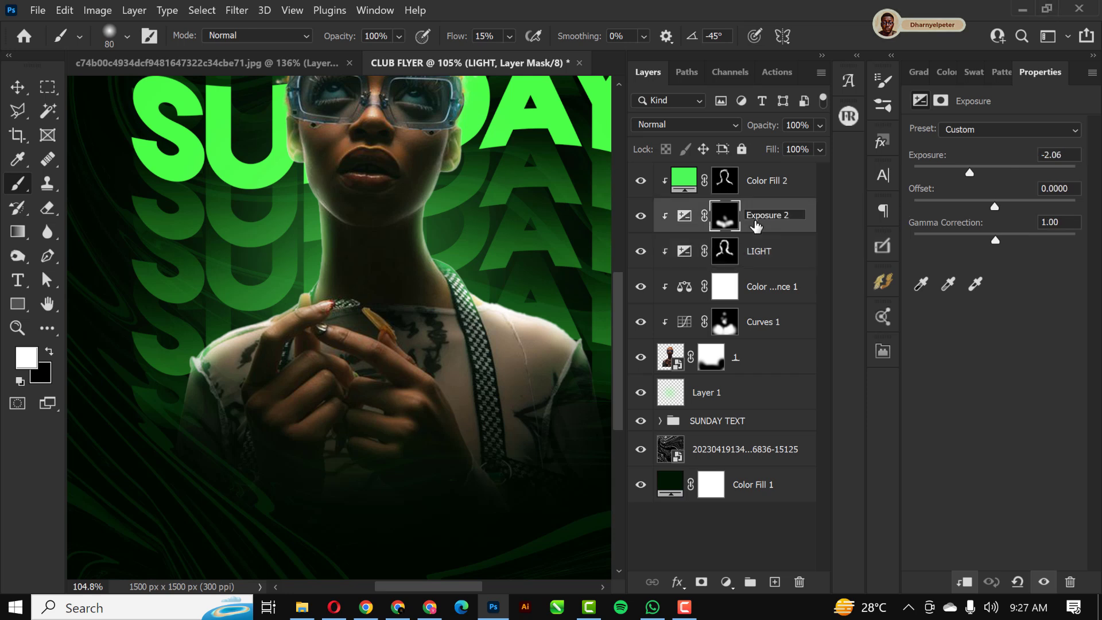
text(DARK)
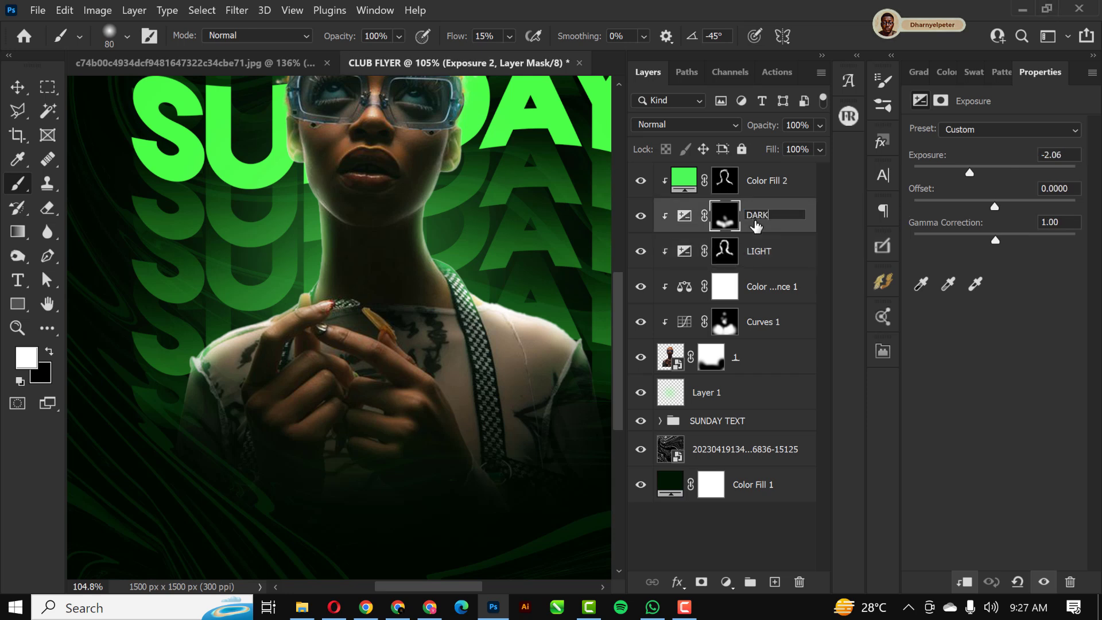
key(Return)
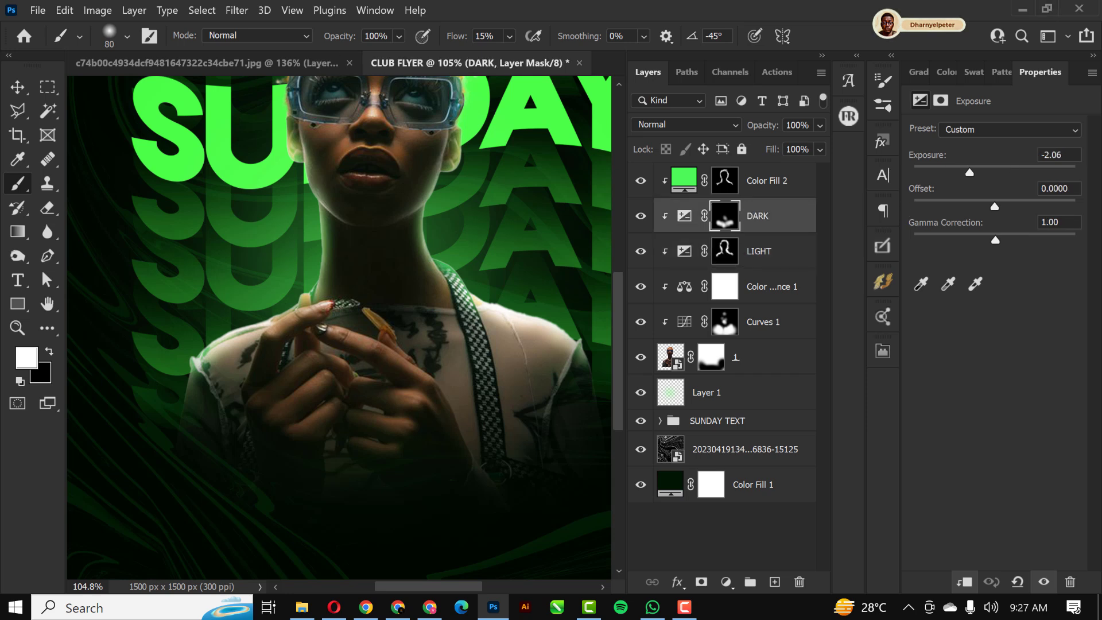
click(17, 87)
key(ctrl+0)
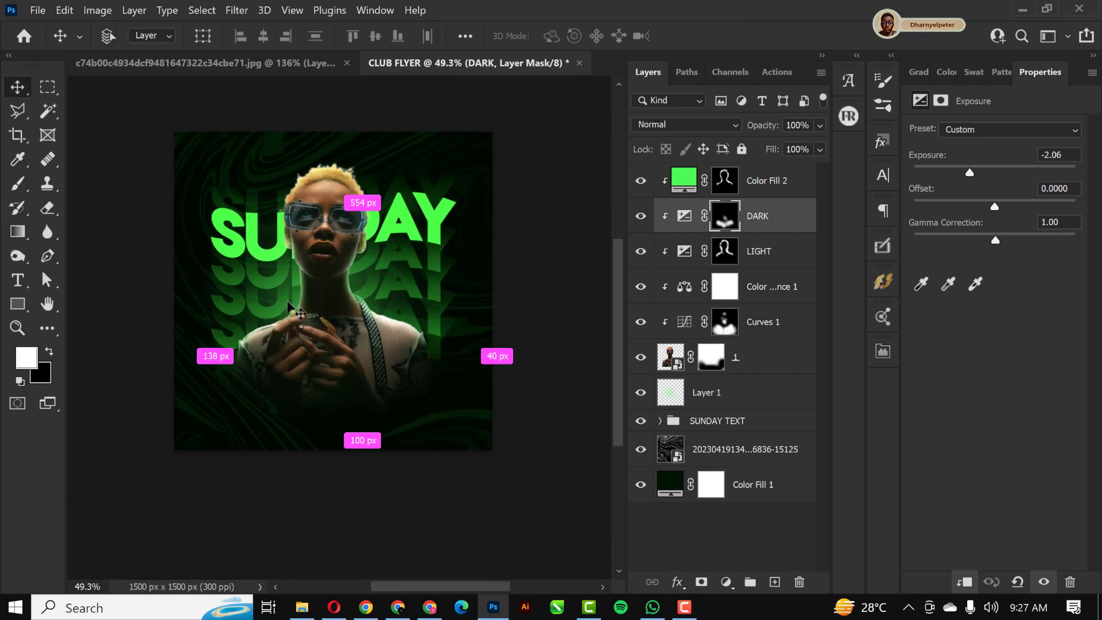
scroll(287, 301, up, 4)
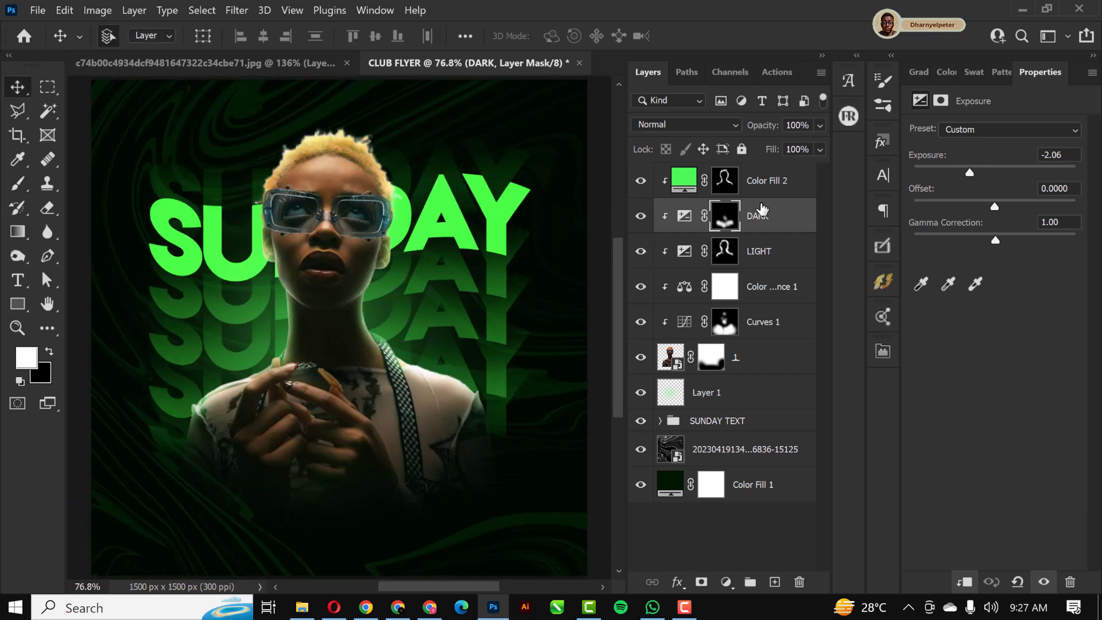
click(785, 185)
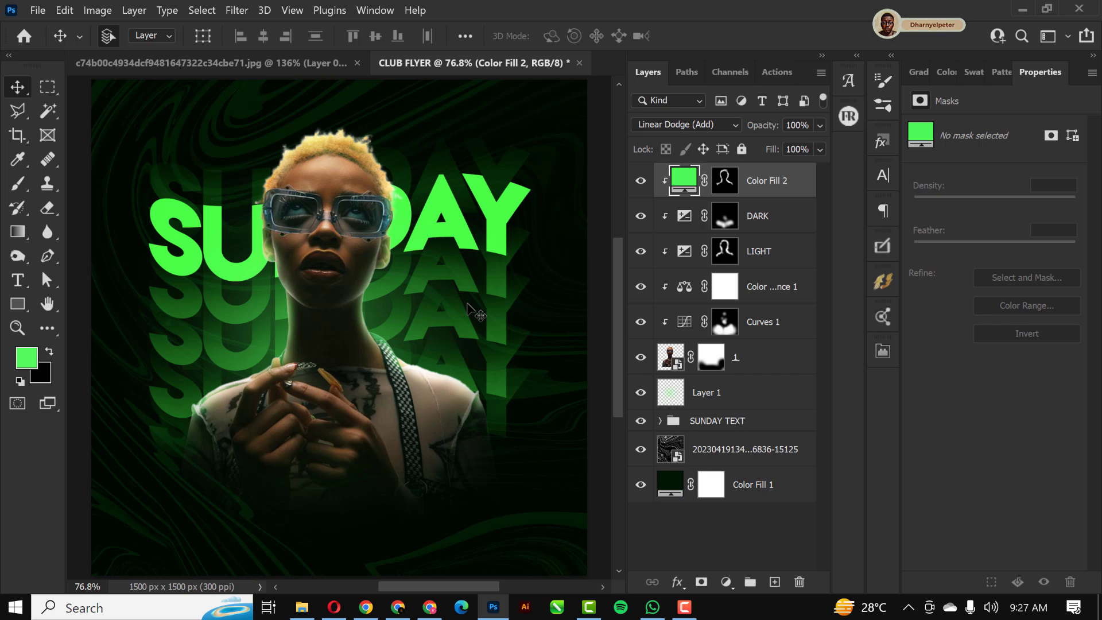
alt+scroll(331, 292, down, 2)
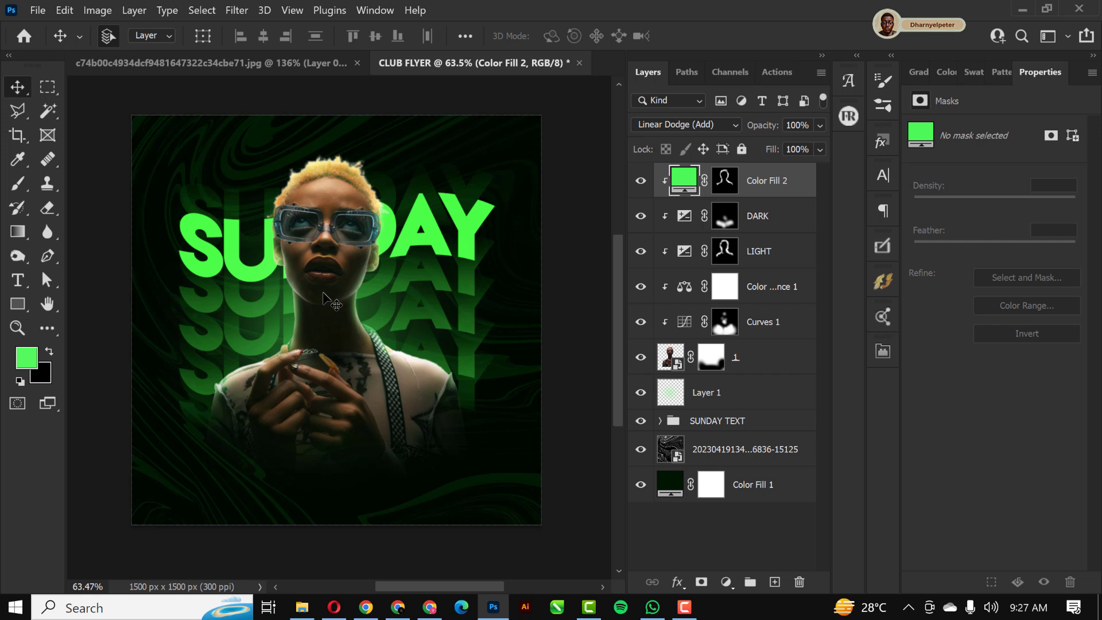
Step: Check the flyer with Layer 1's glow hidden and shown, and add an empty layer directly above it for brushwork
click(734, 392)
click(642, 392)
click(642, 392)
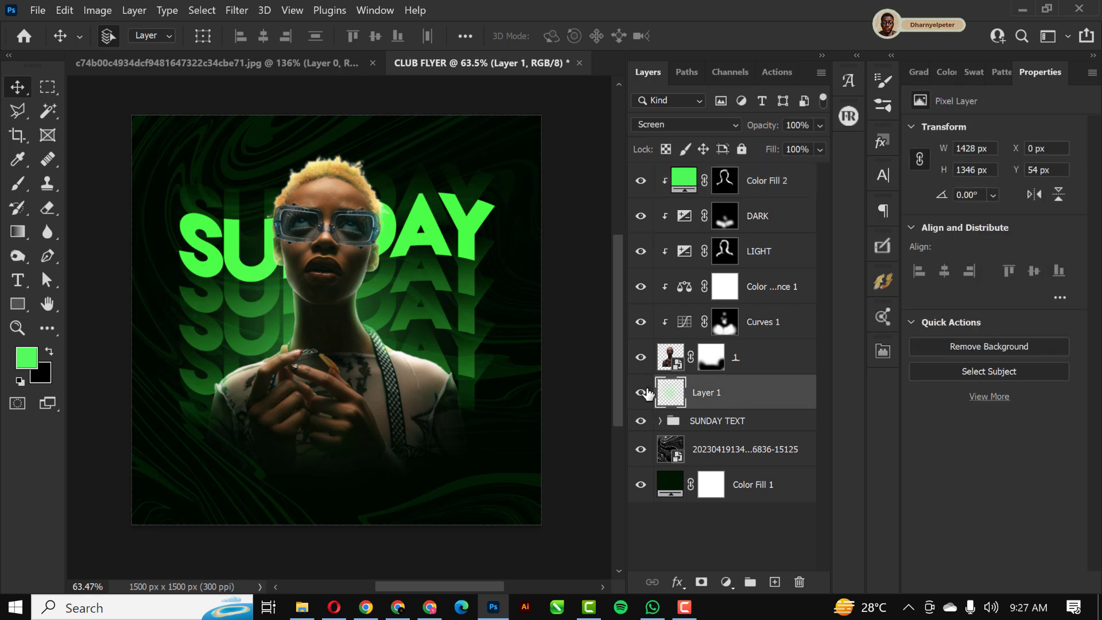
click(775, 583)
key(b)
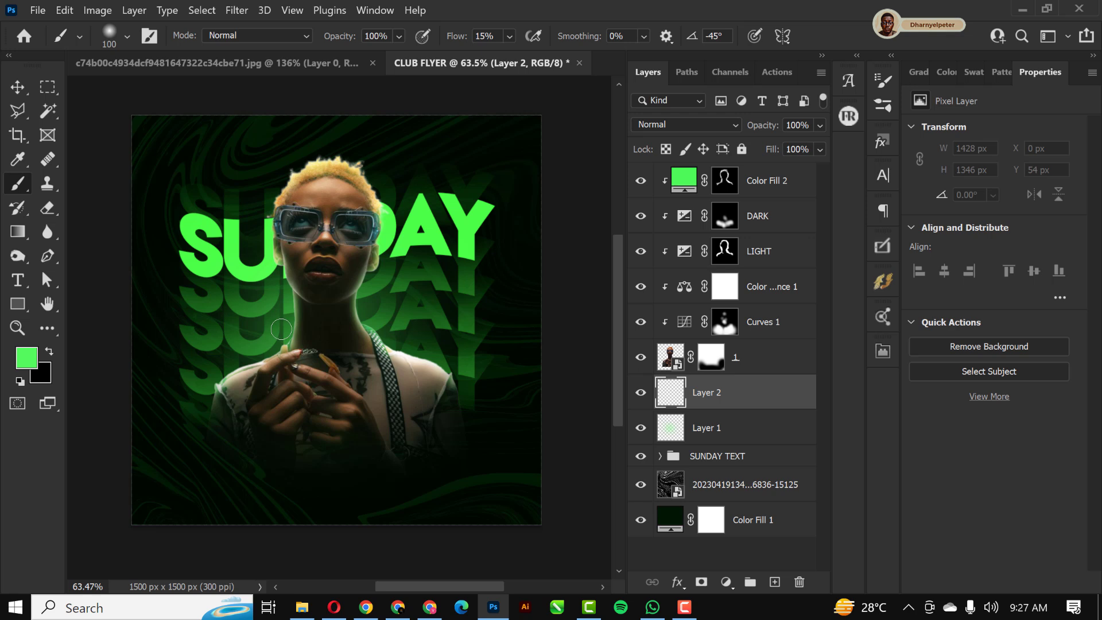
Step: Paint a green glow behind the model's neck and shoulders with a soft 400 px brush at 64% flow
key(bracketright)
key(bracketright)
key(bracketright)
key(bracketright)
click(510, 36)
drag(521, 66, 543, 57)
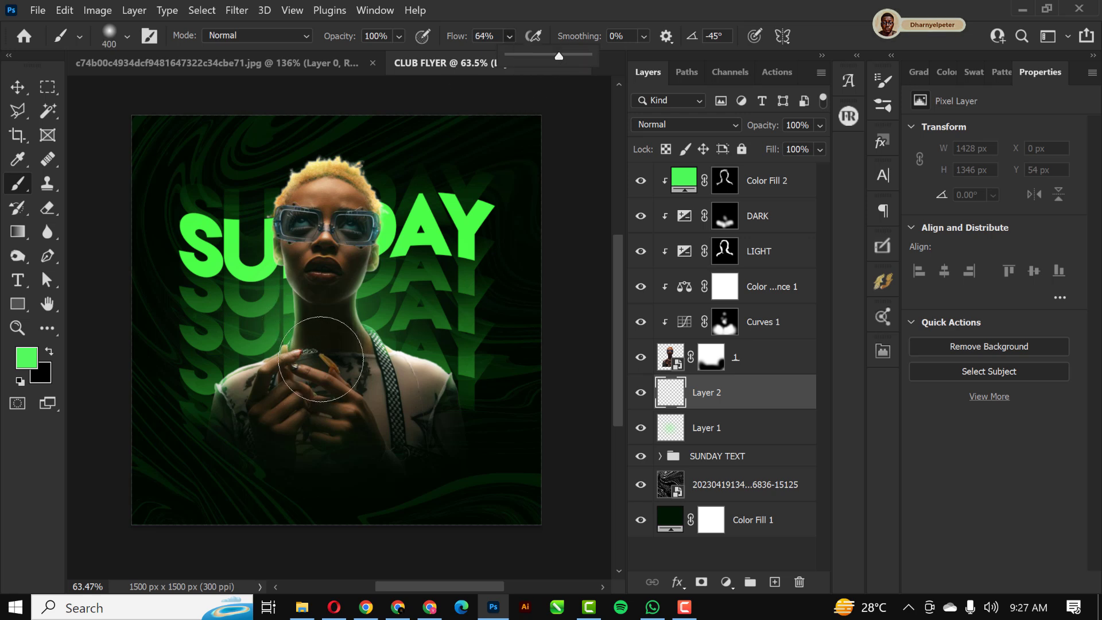
mouse_move(284, 367)
mouse_down()
mouse_move(299, 362)
mouse_move(287, 344)
mouse_move(241, 362)
mouse_move(322, 339)
mouse_move(392, 382)
mouse_move(333, 296)
mouse_move(287, 293)
mouse_up()
scroll(390, 440, down, 1)
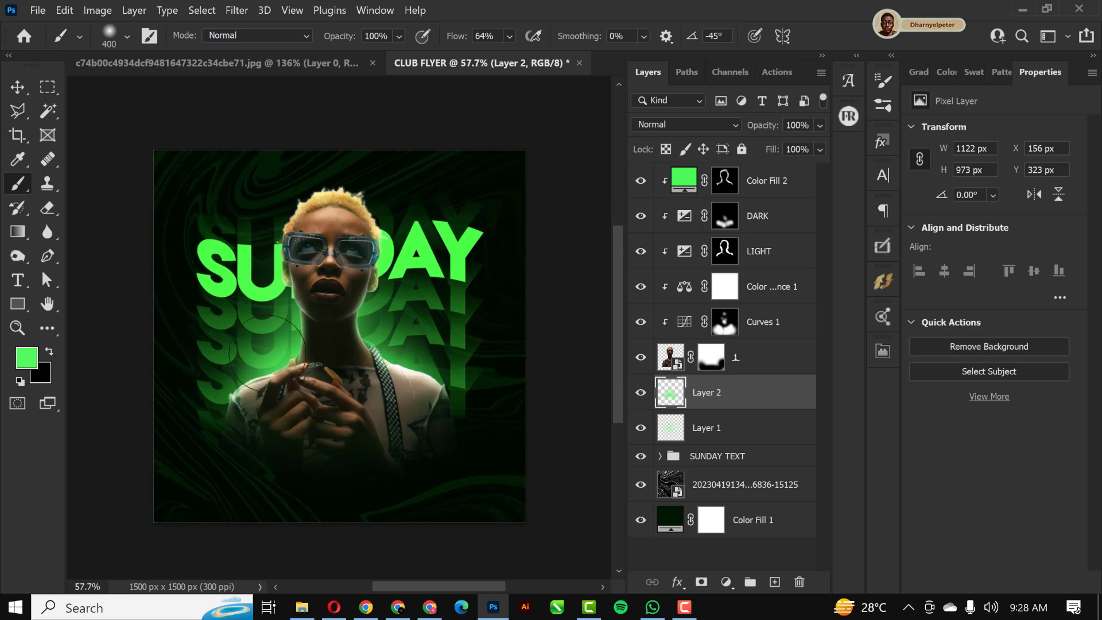
scroll(342, 313, down, 1)
scroll(340, 328, up, 1)
scroll(339, 328, up, 2)
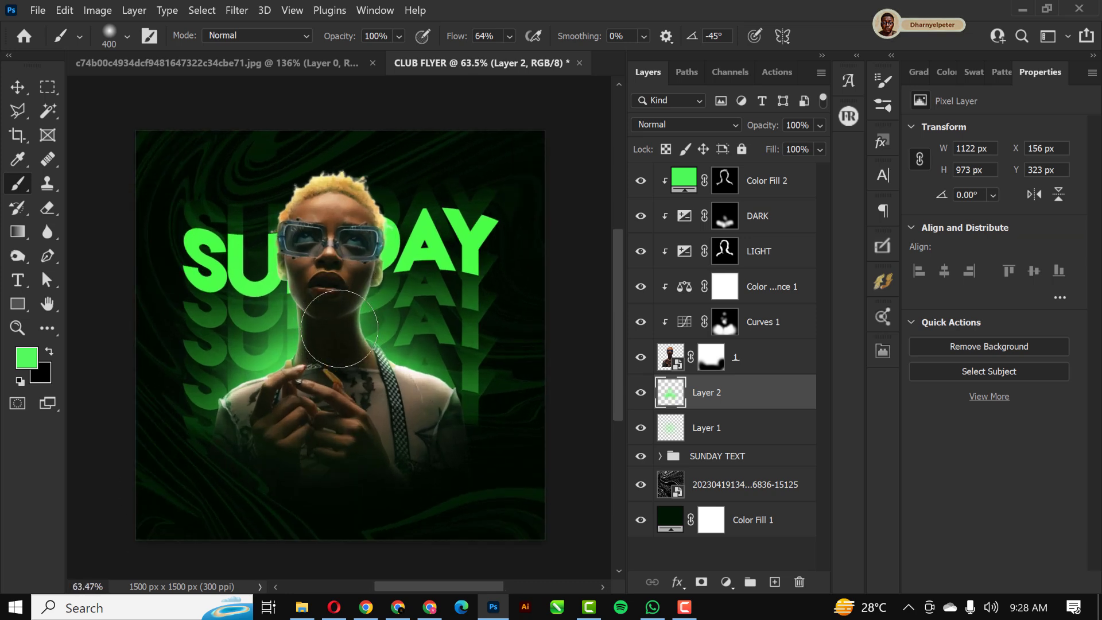
Step: Set the blend mode of the new glow layer to Linear Dodge (Add)
click(684, 122)
click(693, 288)
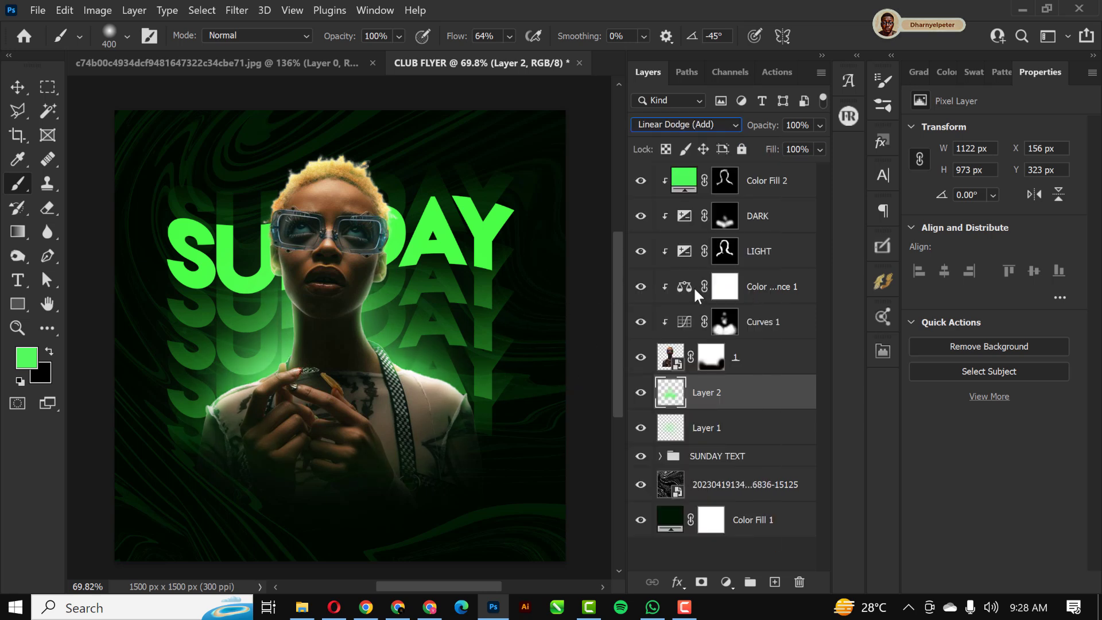
click(17, 87)
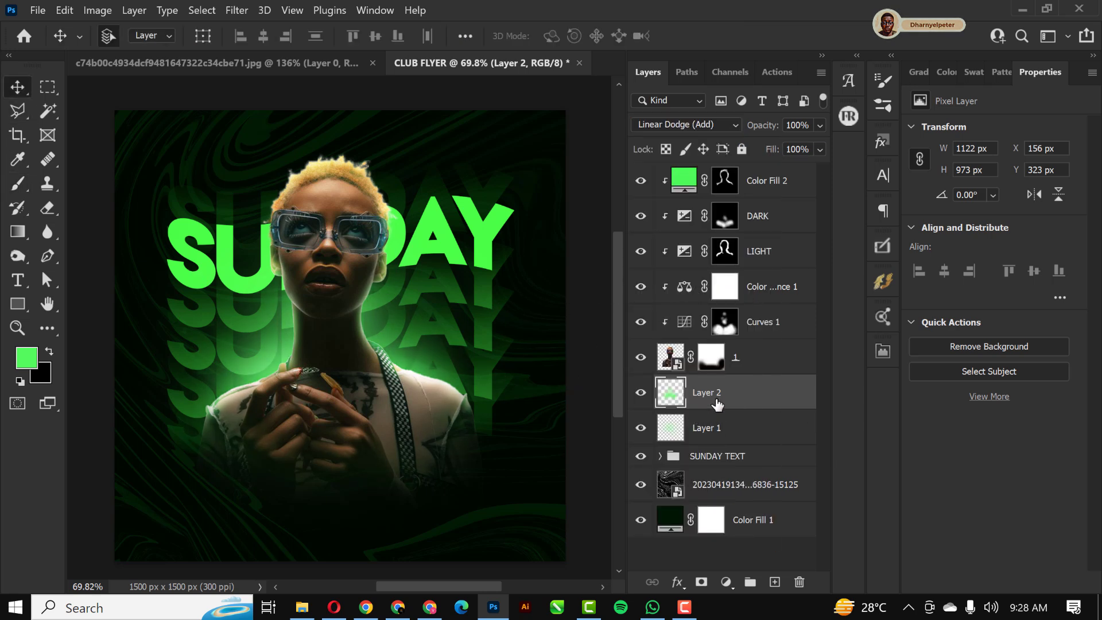
key(ctrl+j)
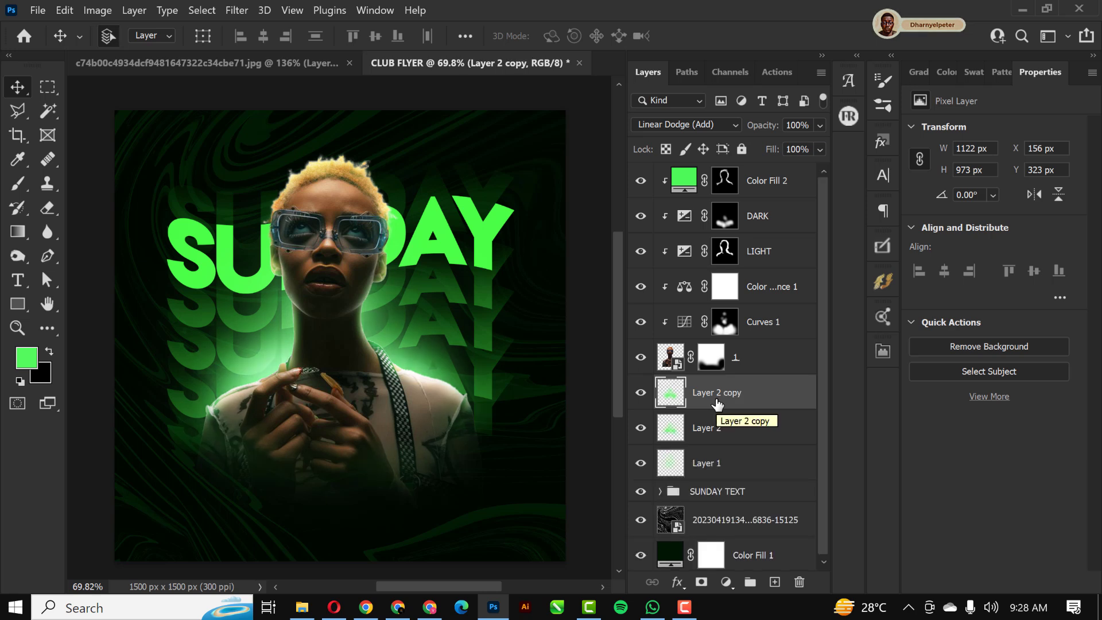
scroll(285, 296, down, 2)
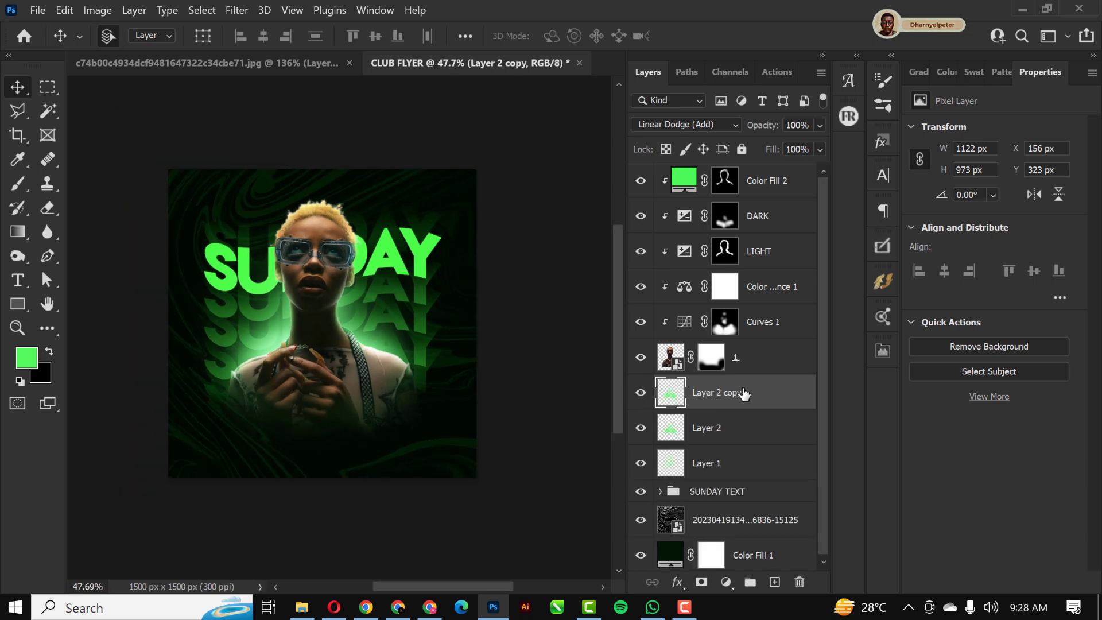
key(Delete)
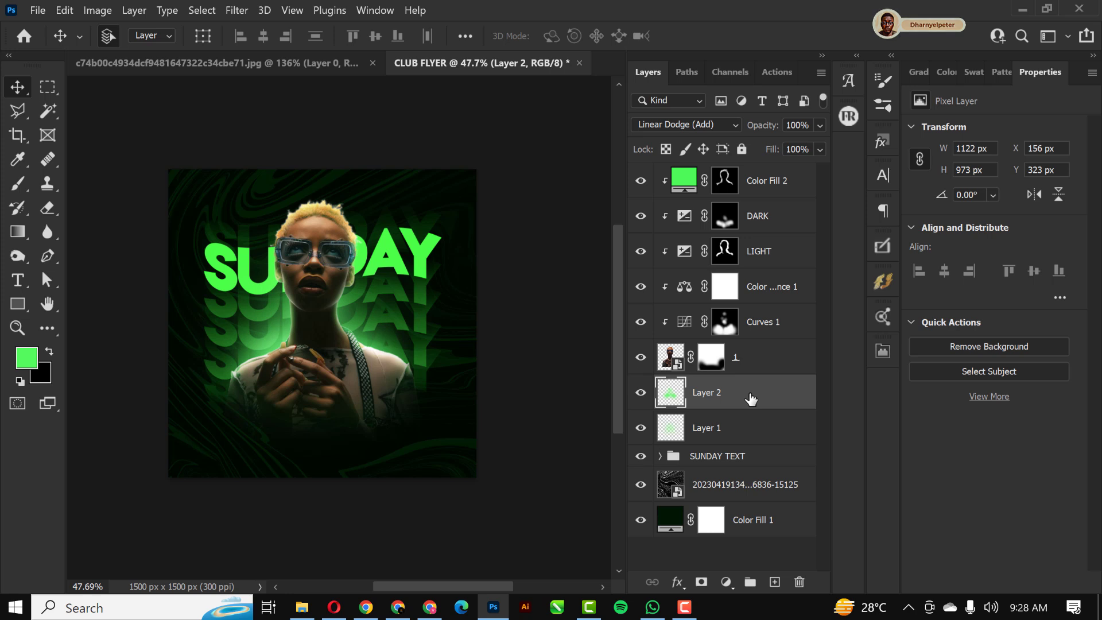
Step: Group the portrait layer with all its clipped adjustments up to the green fill and name the group MODEL
scroll(268, 267, up, 4)
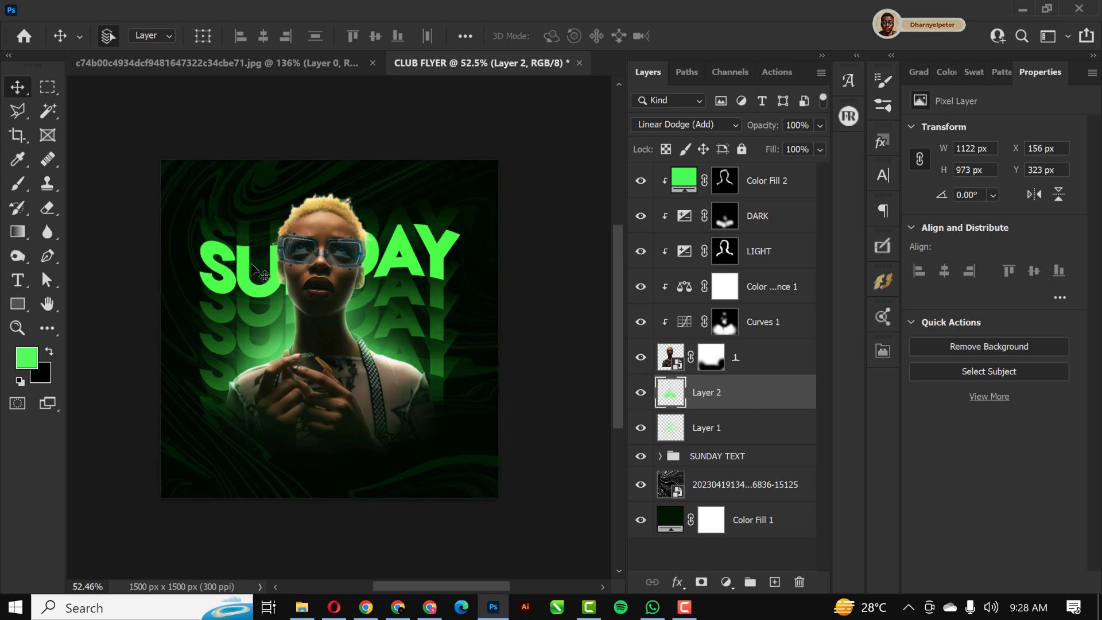
click(803, 191)
click(757, 366)
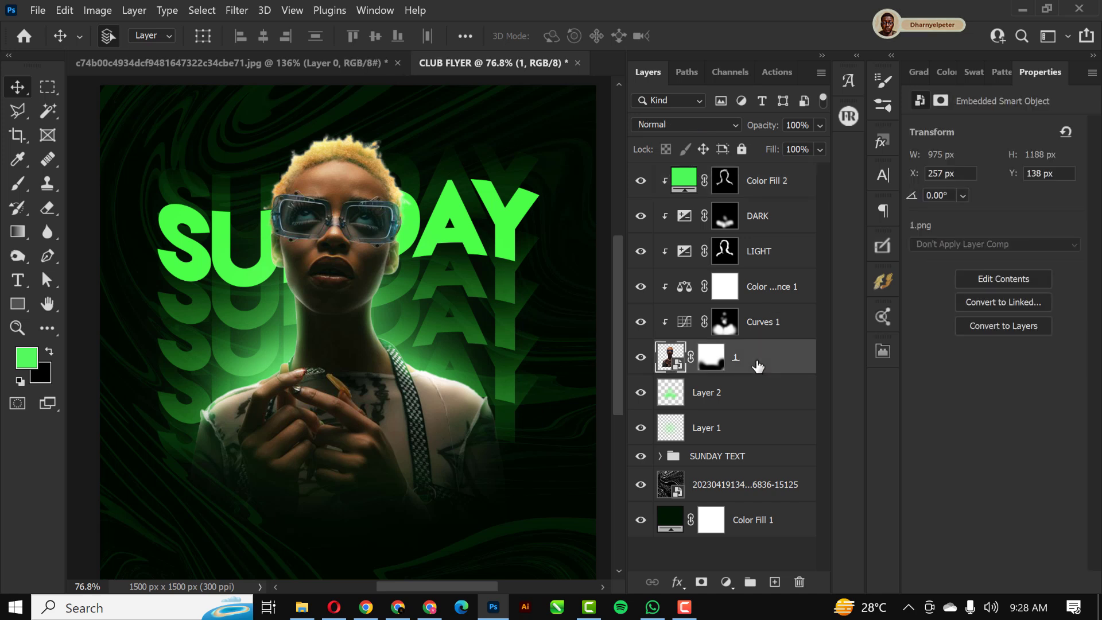
shift+click(774, 188)
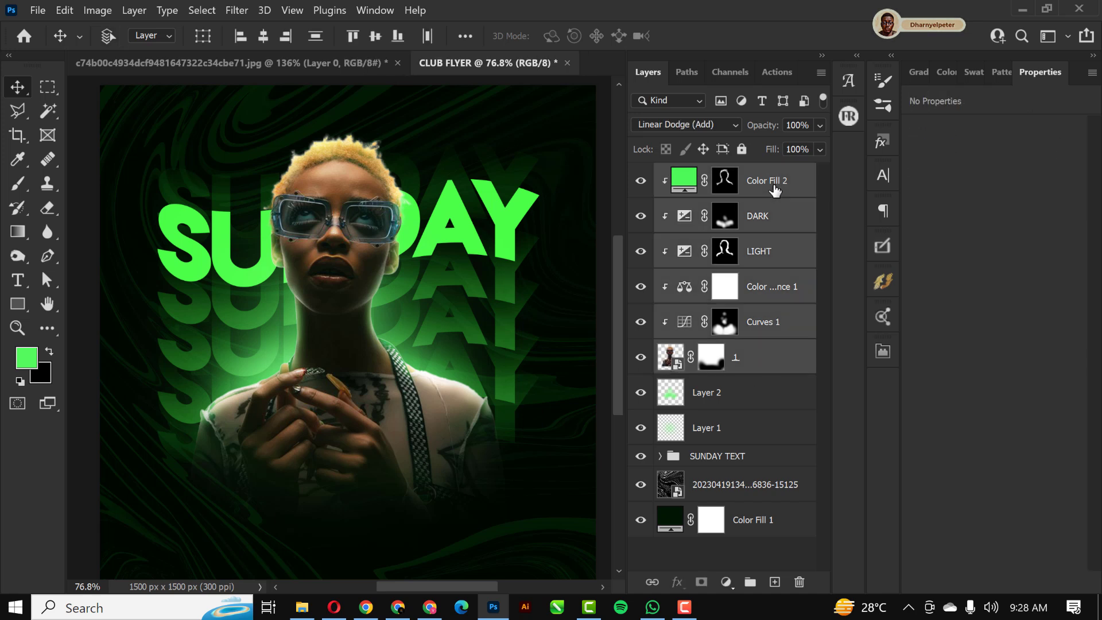
key(ctrl+g)
double_click(704, 174)
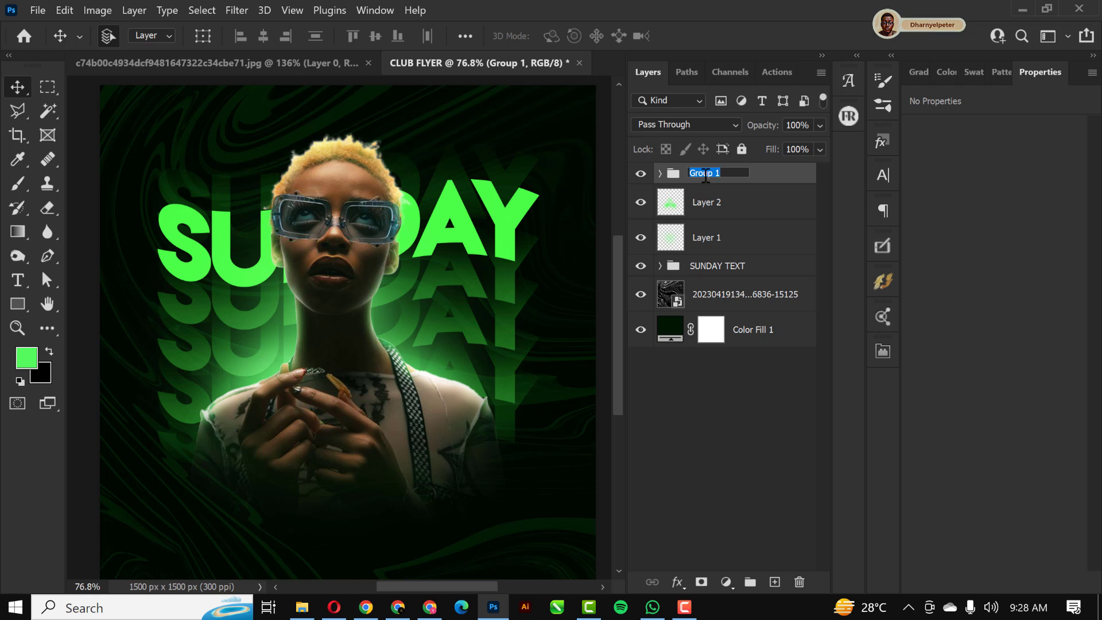
text(M)
key(Return)
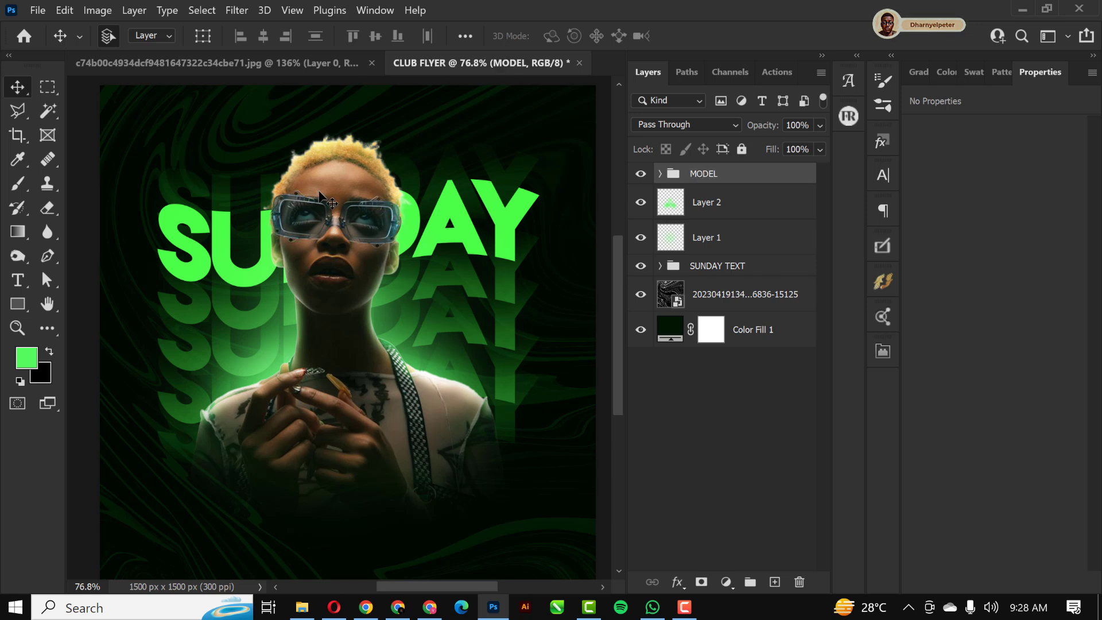
Step: Move the MODEL group, both glow layers and the SUNDAY TEXT group up together by about 50 px
scroll(329, 189, down, 2)
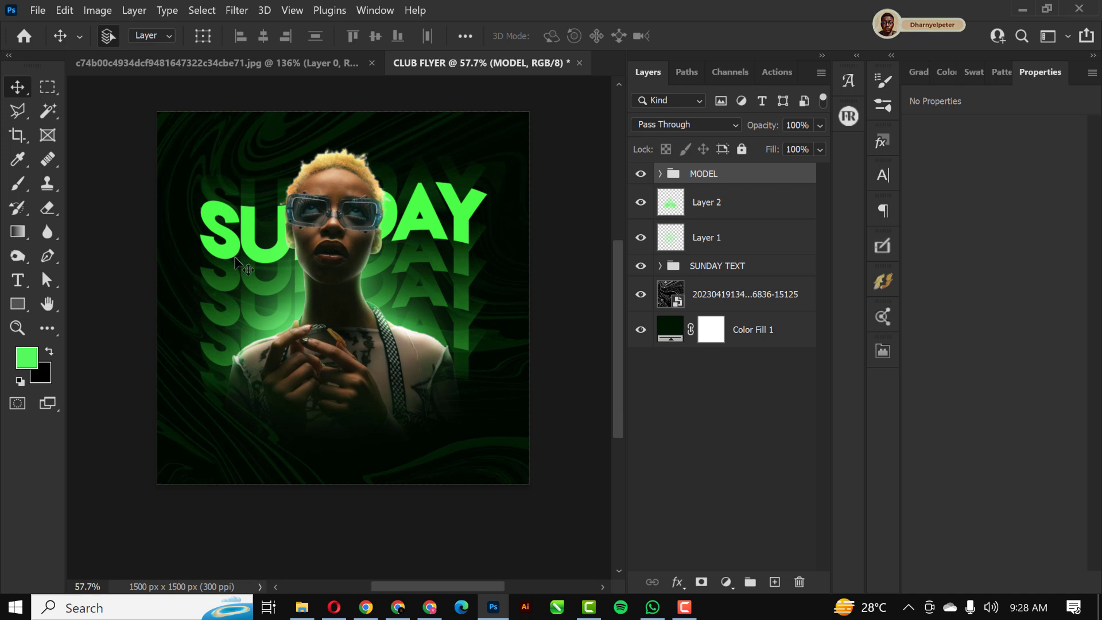
shift+click(751, 271)
key(shift+Up)
key(shift+Up)
key(shift+Up)
key(shift+Up)
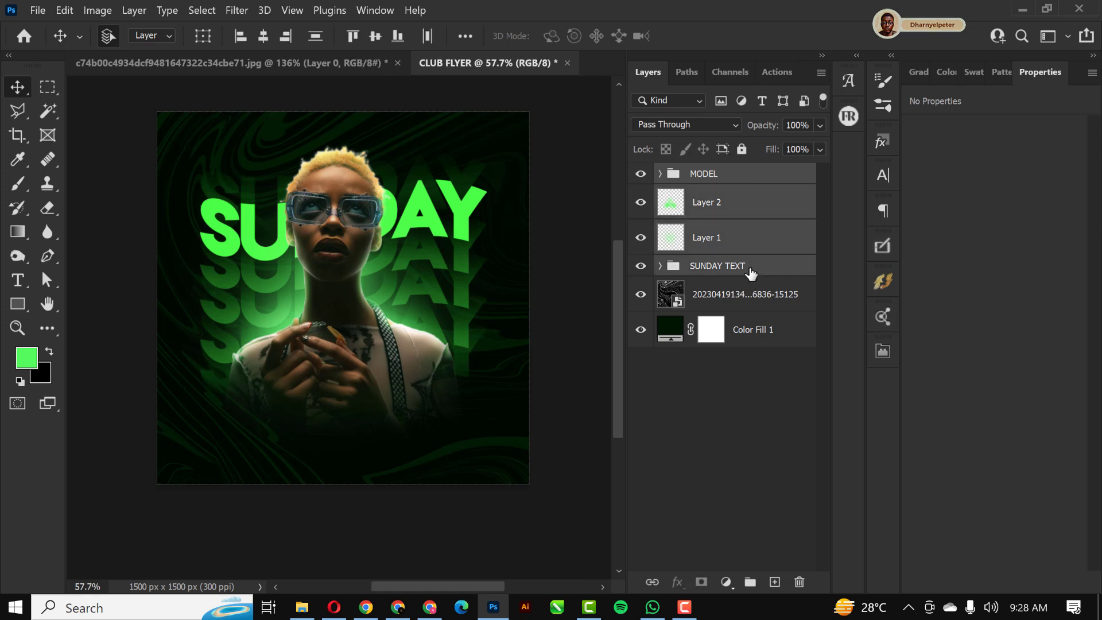
key(shift+Up)
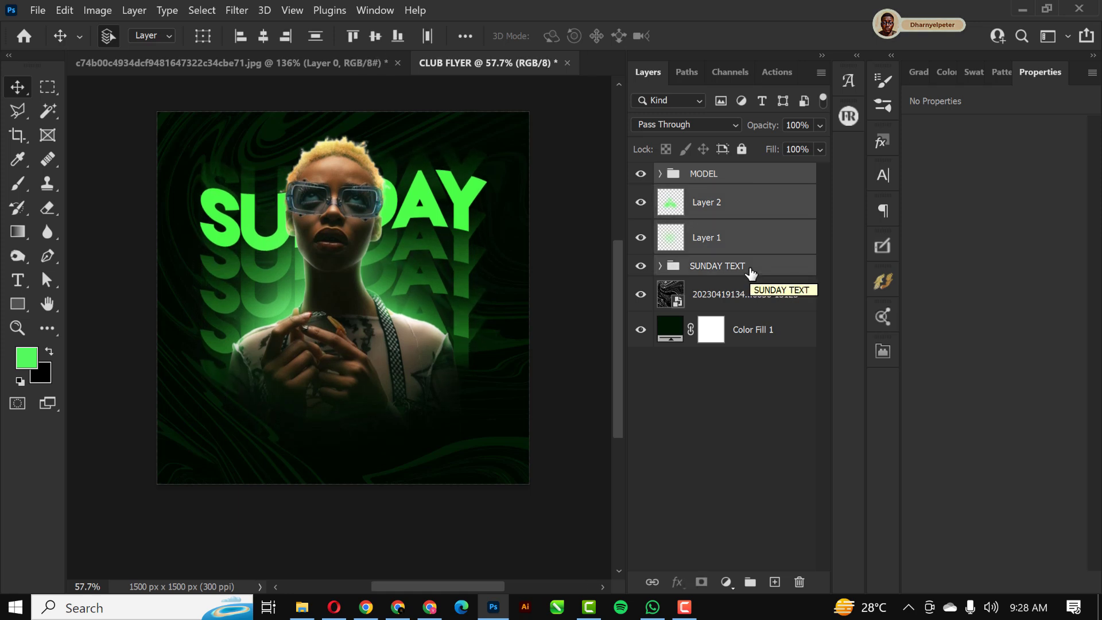
Step: Add a white BADDIES text line below the portrait, on a new layer above the MODEL group
click(783, 176)
click(776, 582)
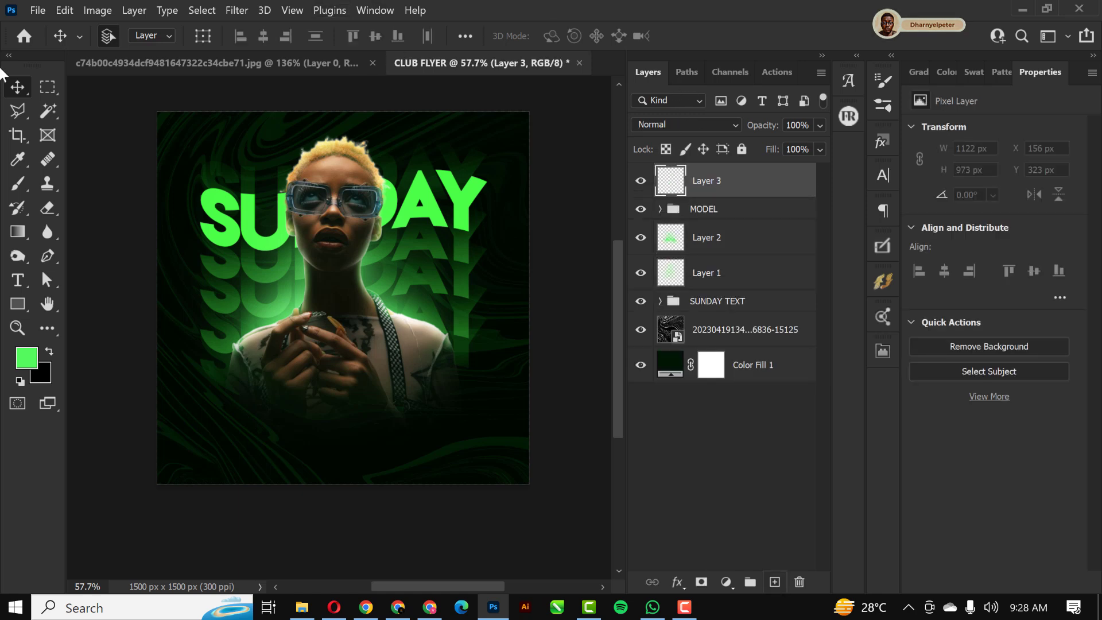
click(15, 283)
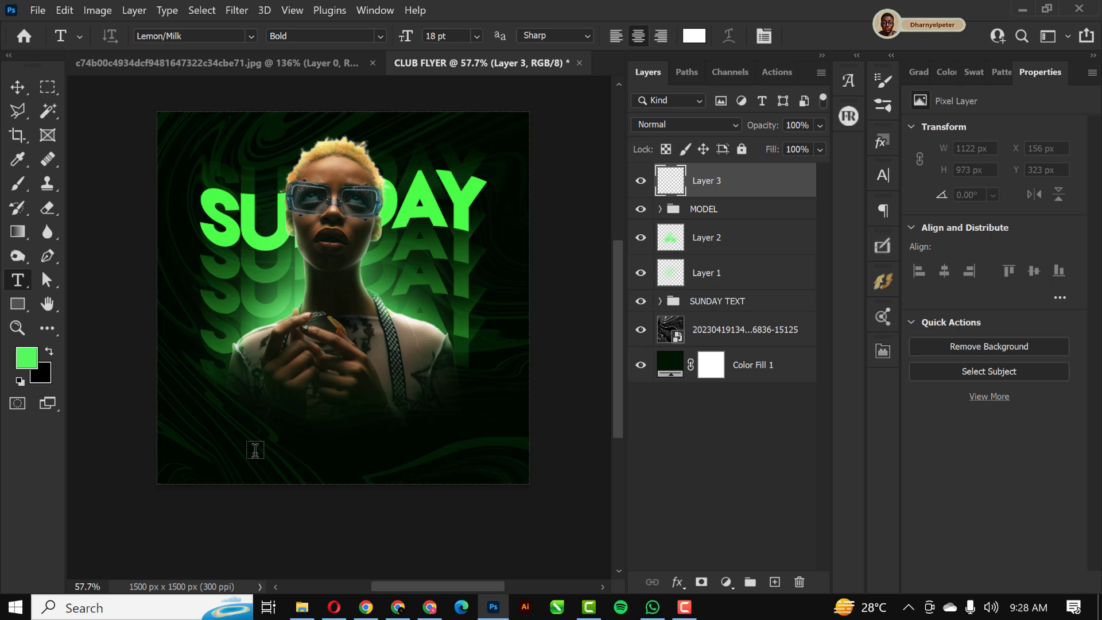
click(261, 454)
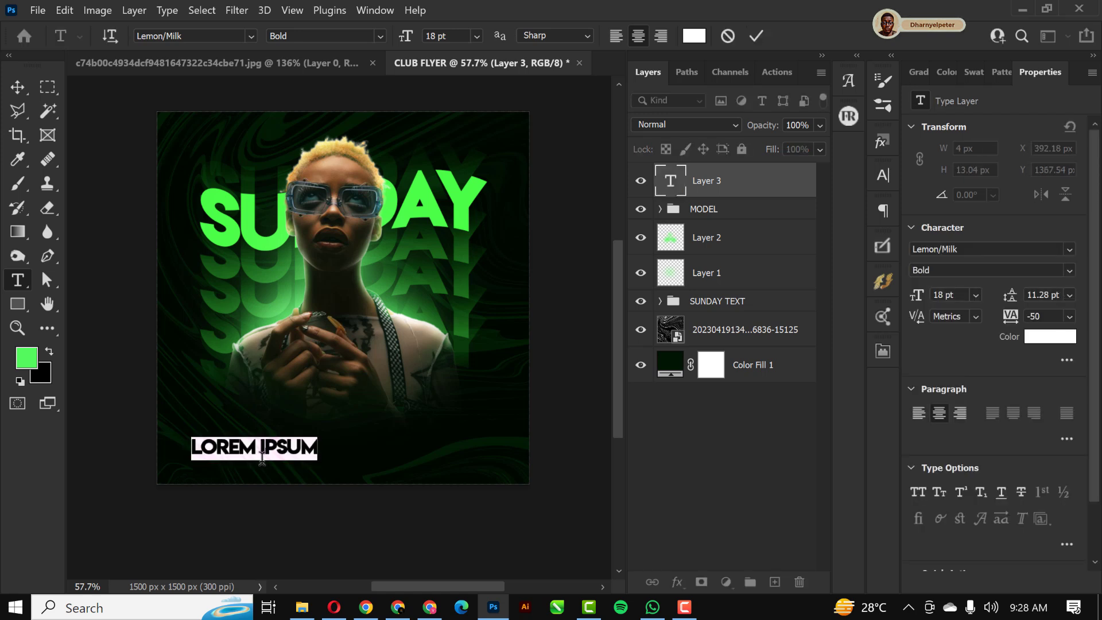
text(BA)
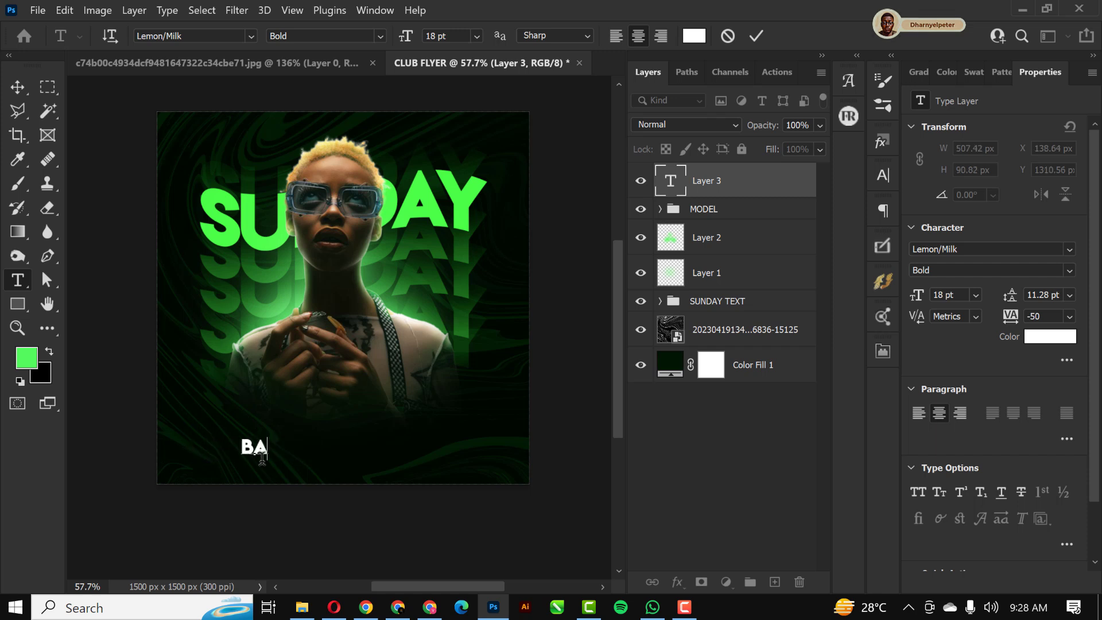
text(DDIE)
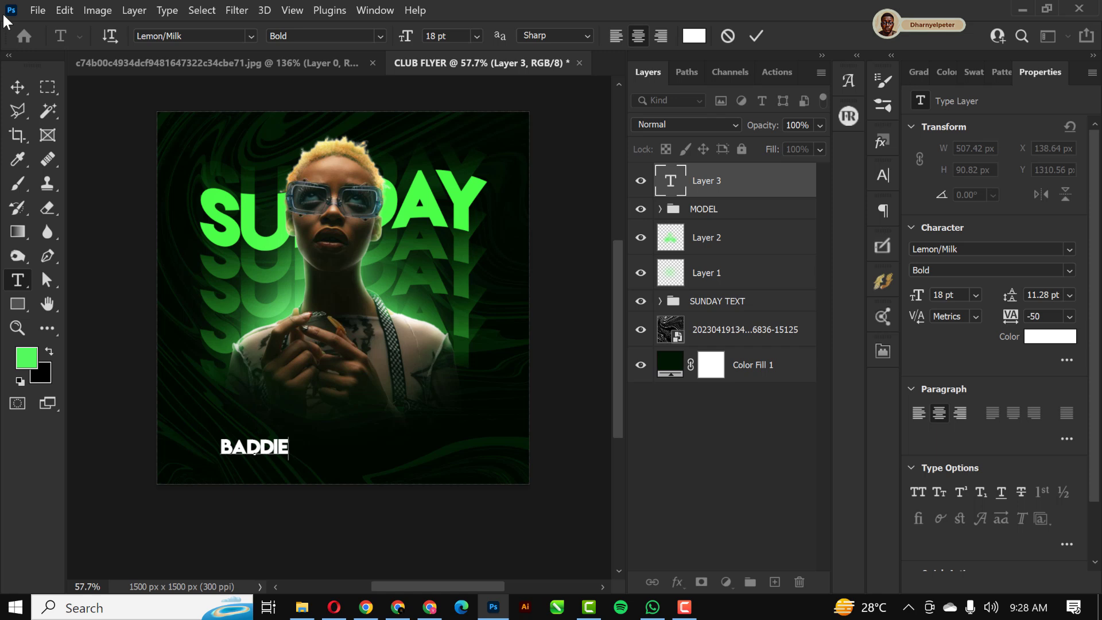
text(S)
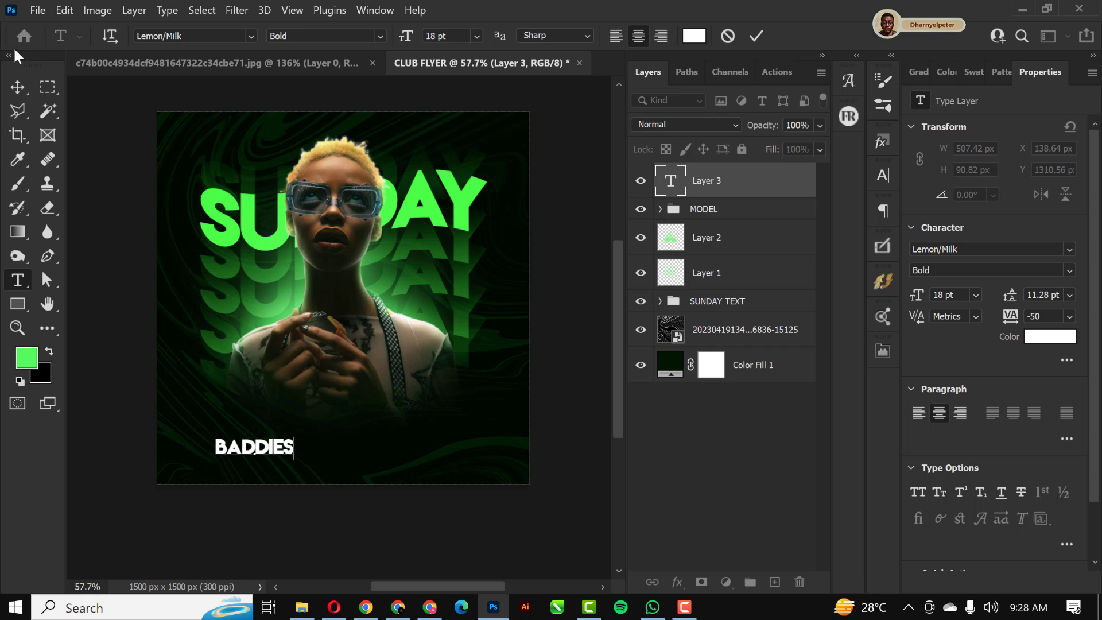
click(19, 87)
Step: Change the baddies text's font to Baselliost and scale it up to about 109.6 pt, centred across the model's lower chest
click(1069, 249)
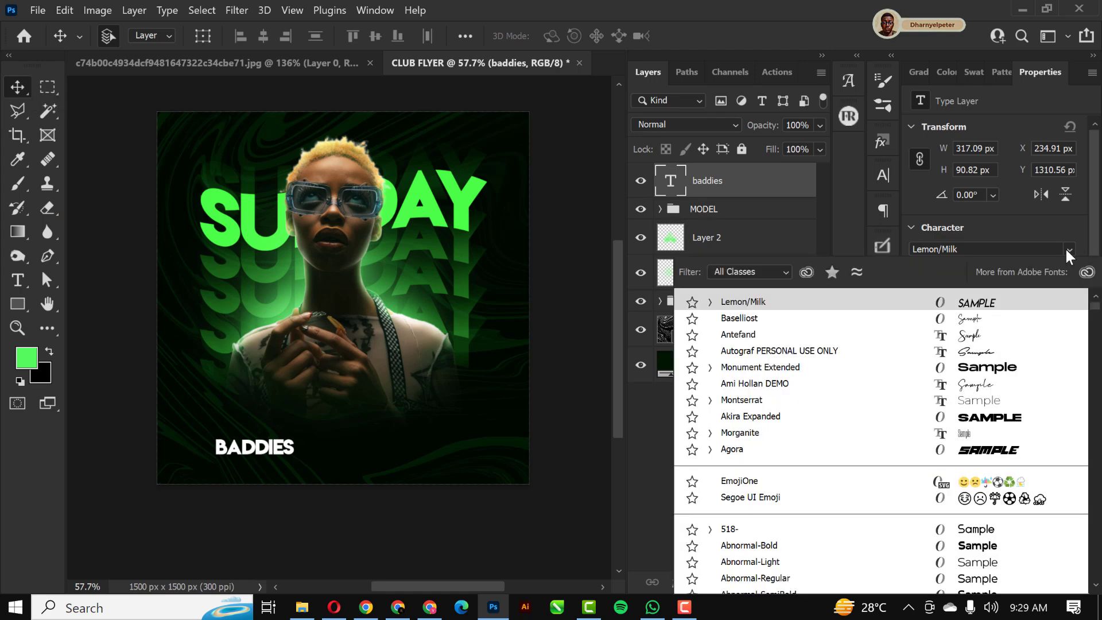
click(984, 318)
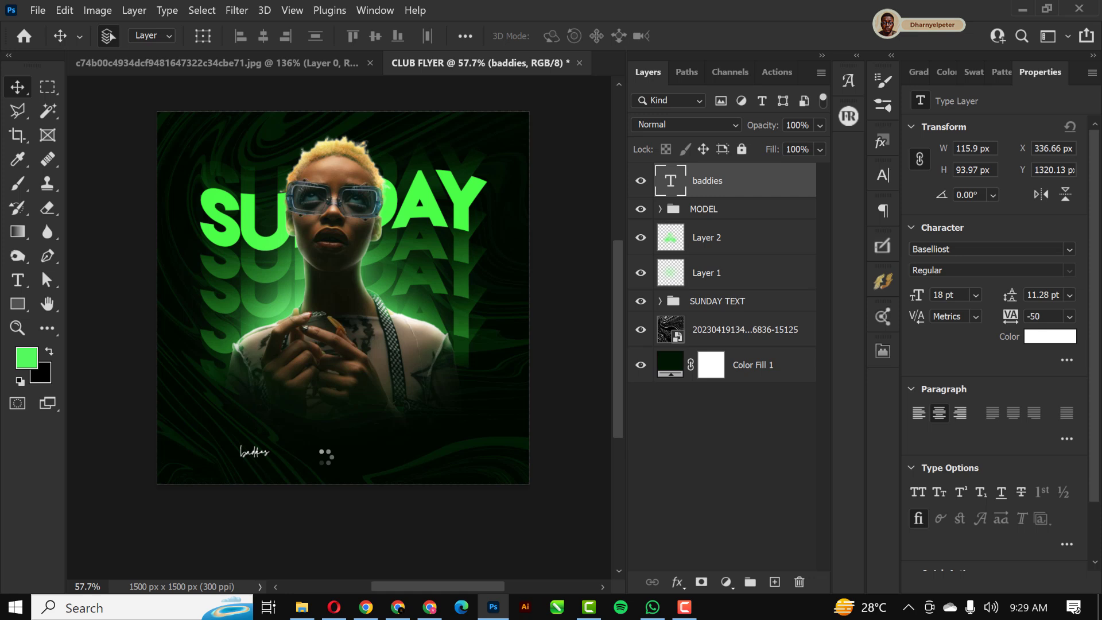
key(ctrl+t)
drag(270, 438, 408, 328)
drag(355, 418, 374, 409)
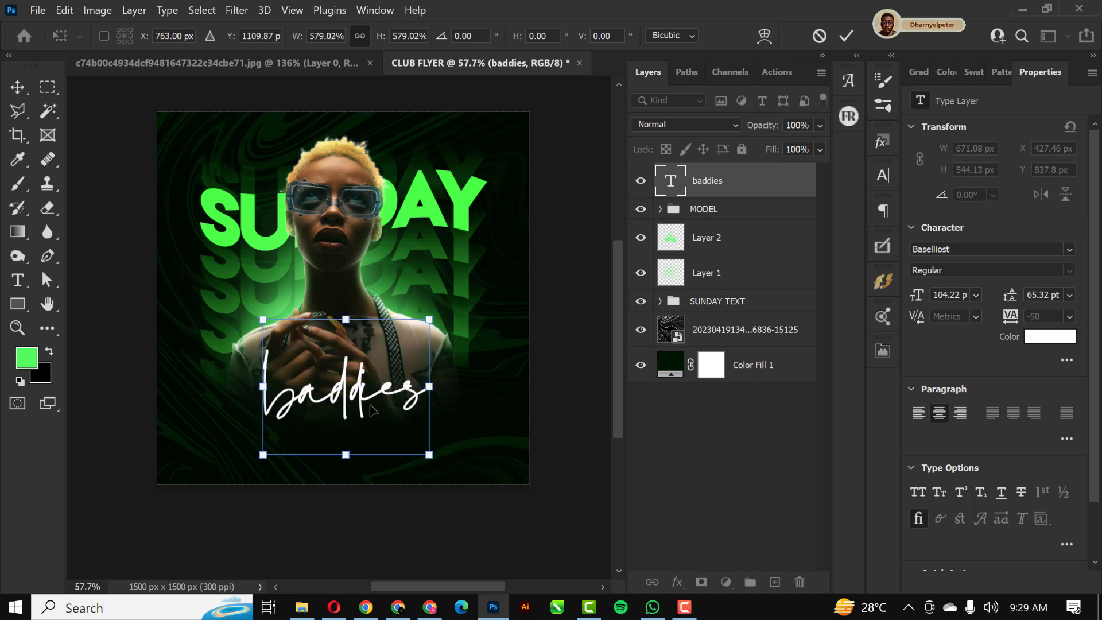
drag(429, 318, 435, 316)
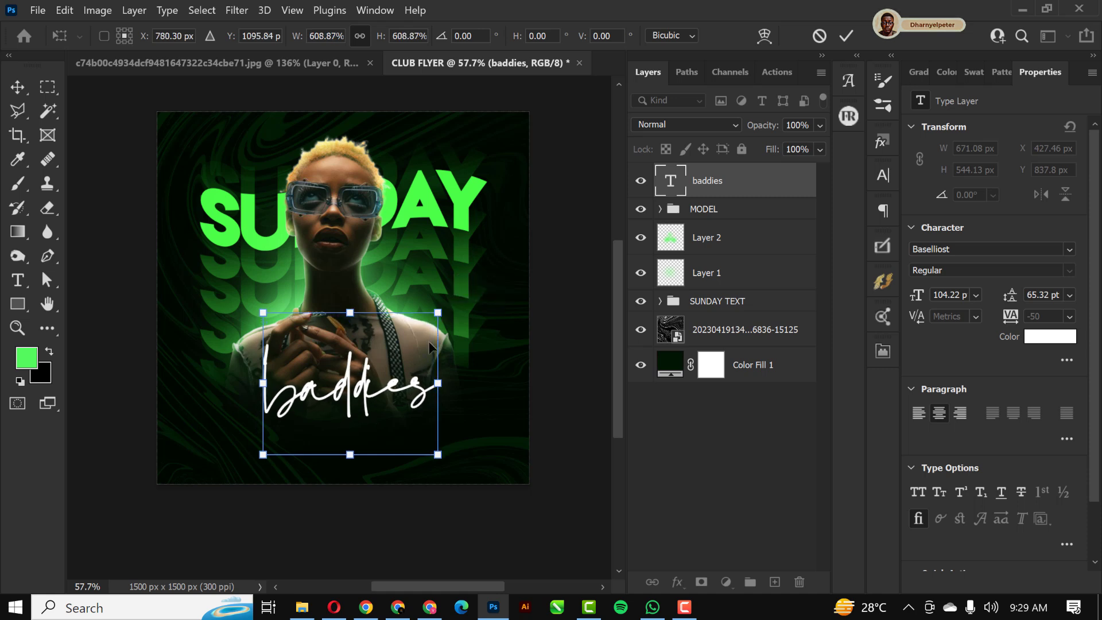
drag(376, 402, 372, 406)
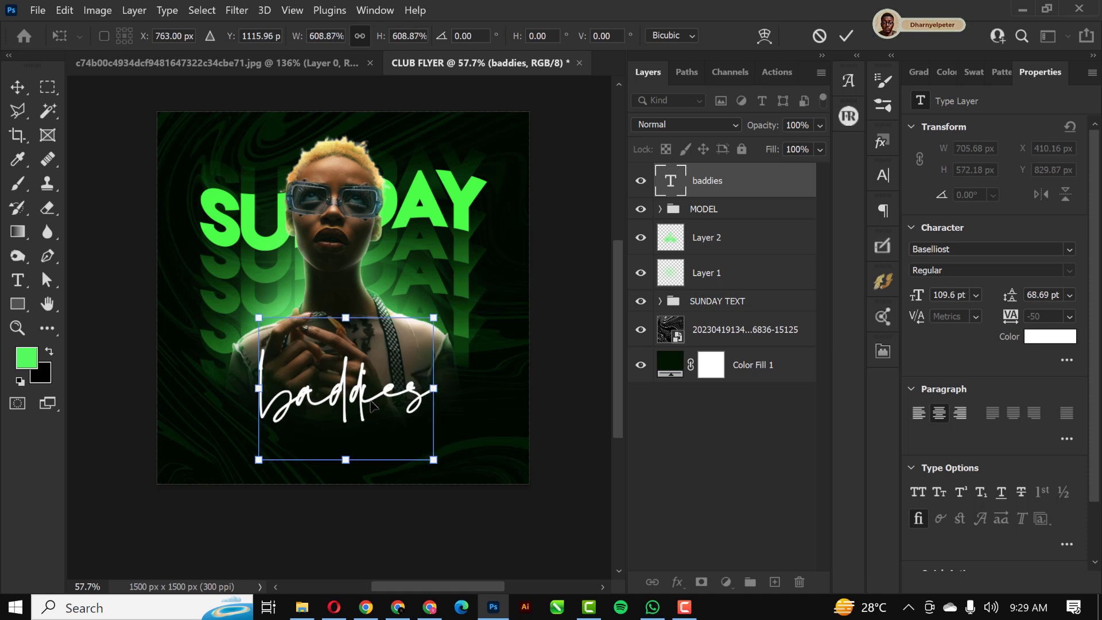
key(Return)
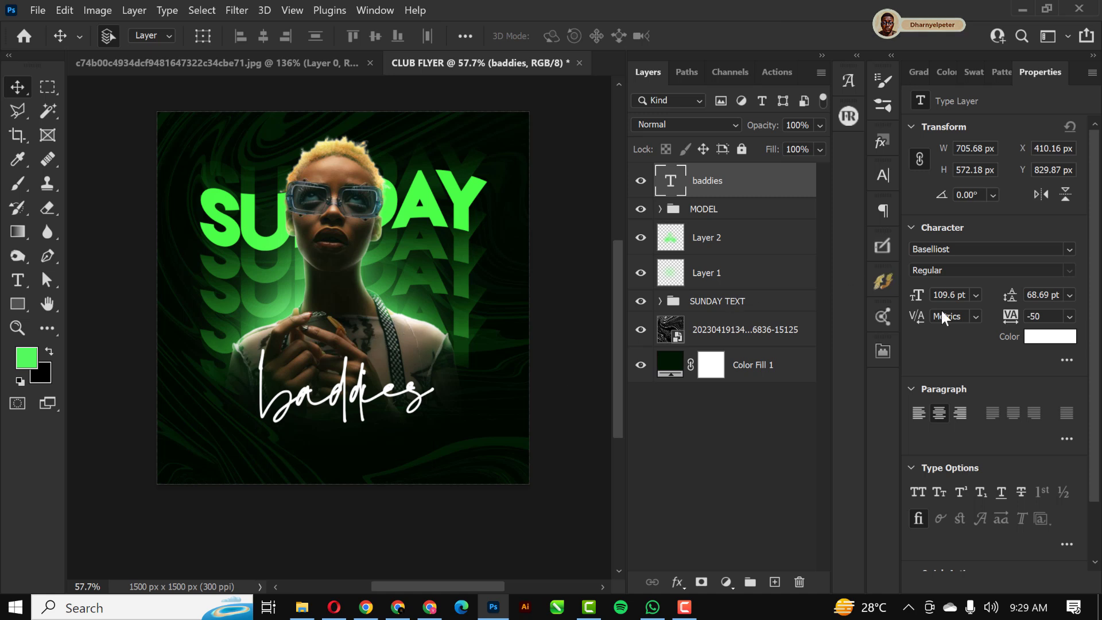
Step: Set the baddies text's tracking to -5 and recolour it with the SUNDAY title's green, 4bff47
click(1071, 317)
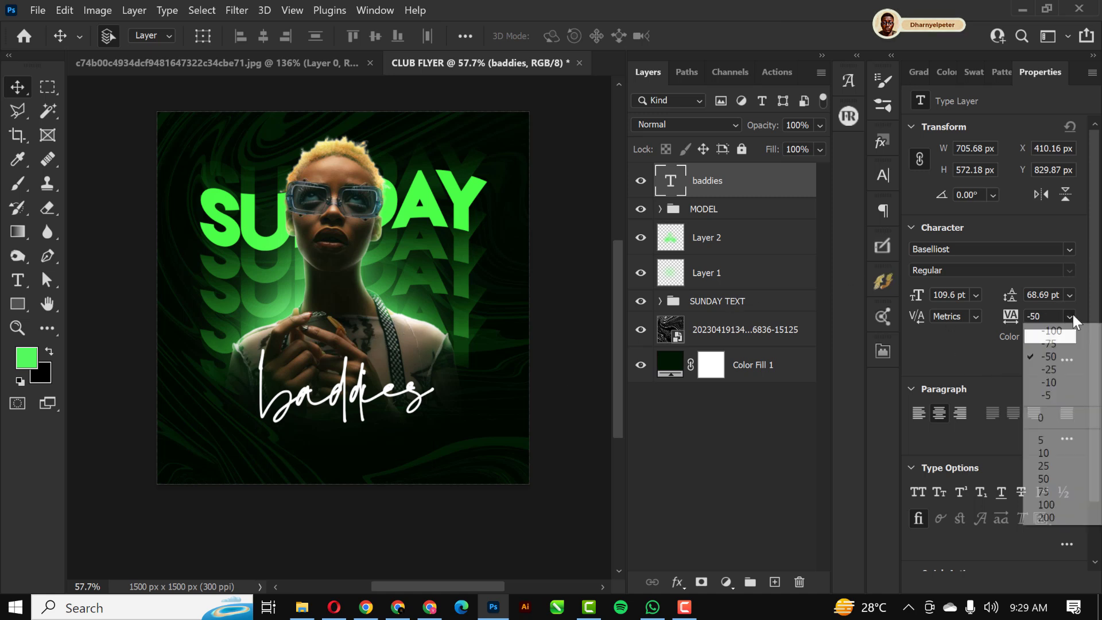
click(1054, 397)
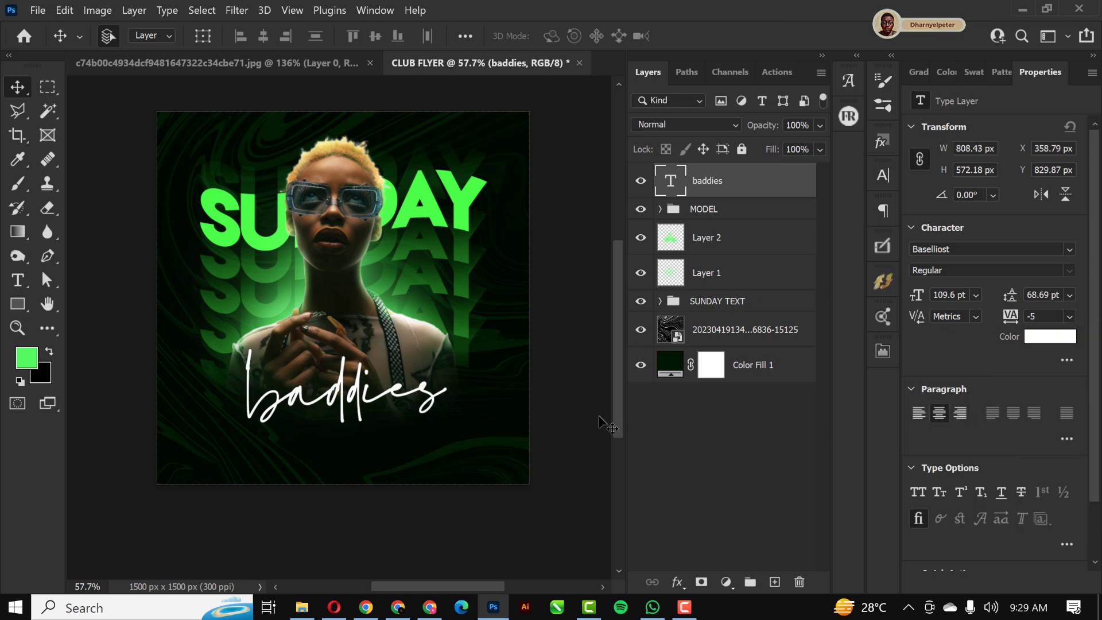
scroll(363, 407, up, 3)
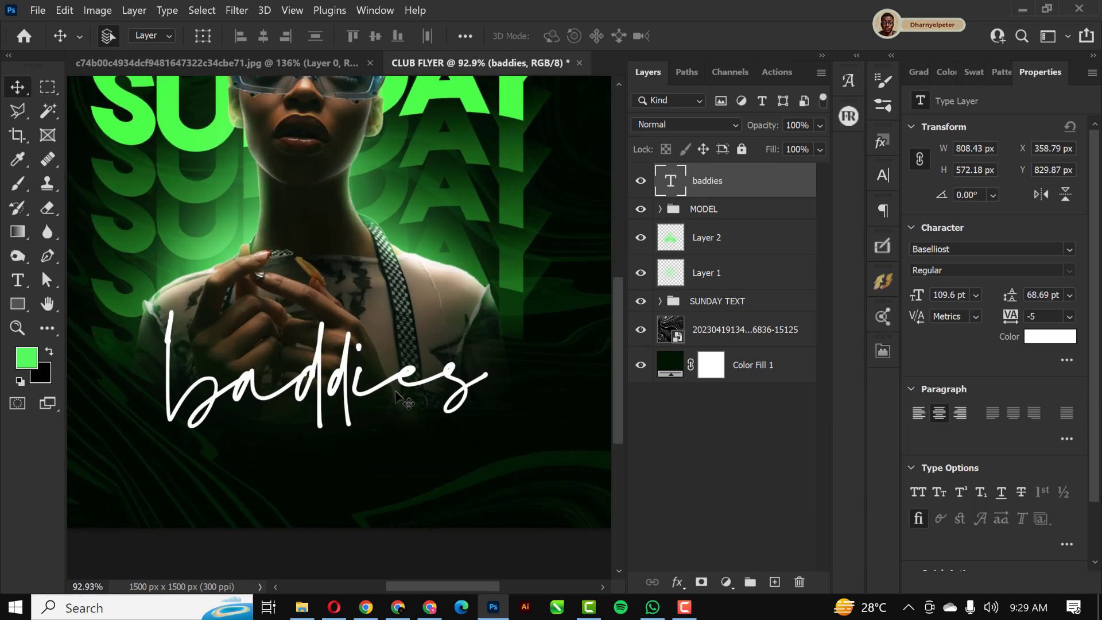
scroll(404, 402, down, 2)
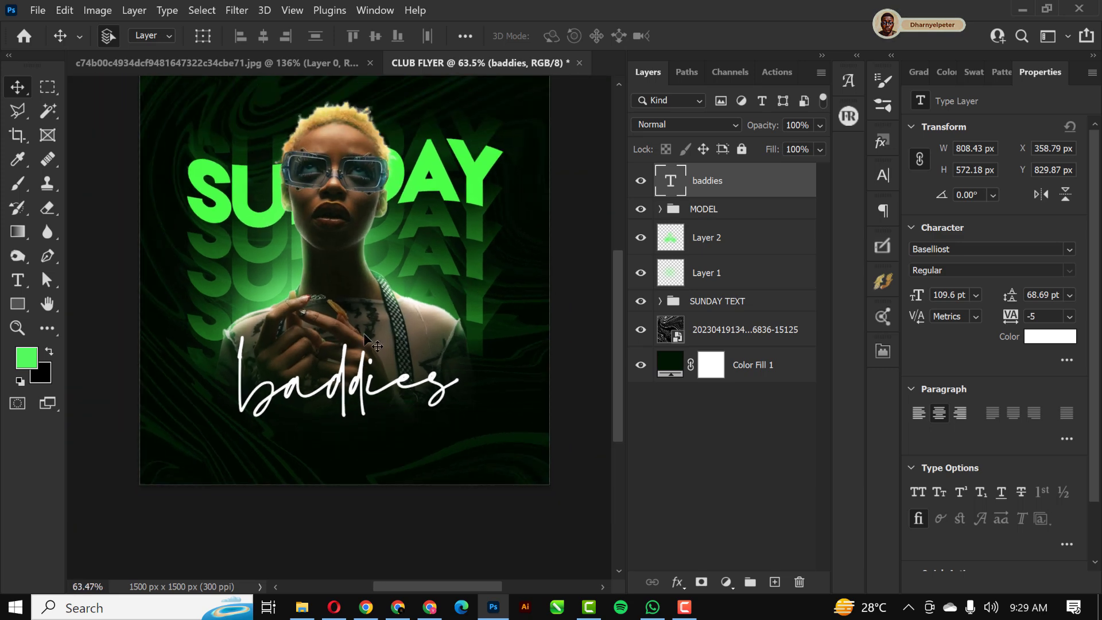
scroll(338, 319, down, 1)
scroll(410, 265, up, 1)
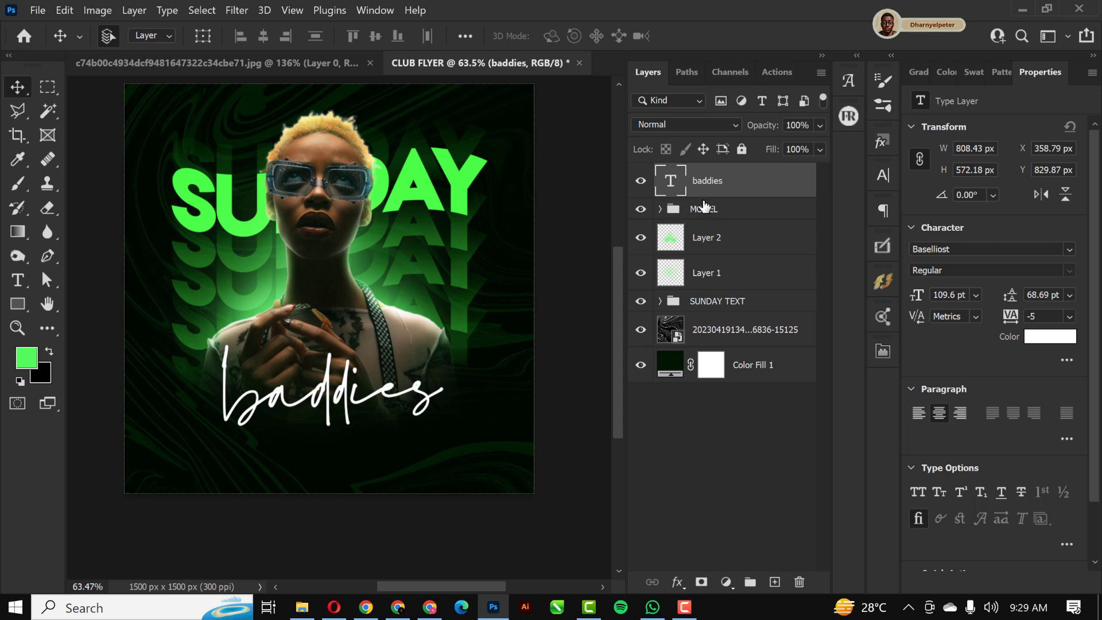
click(1048, 340)
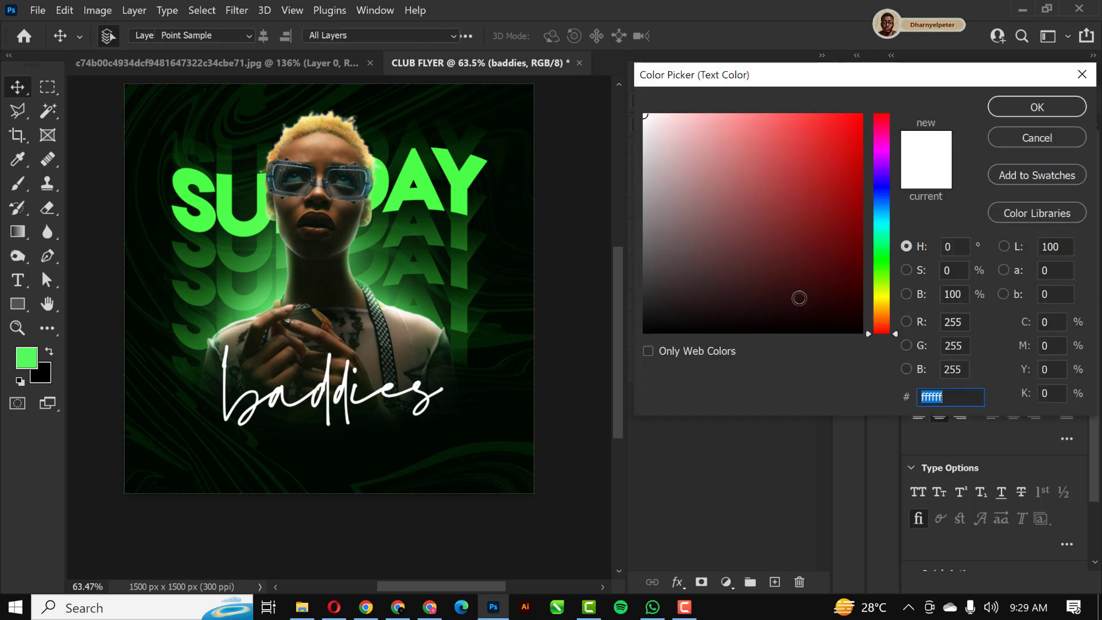
click(429, 172)
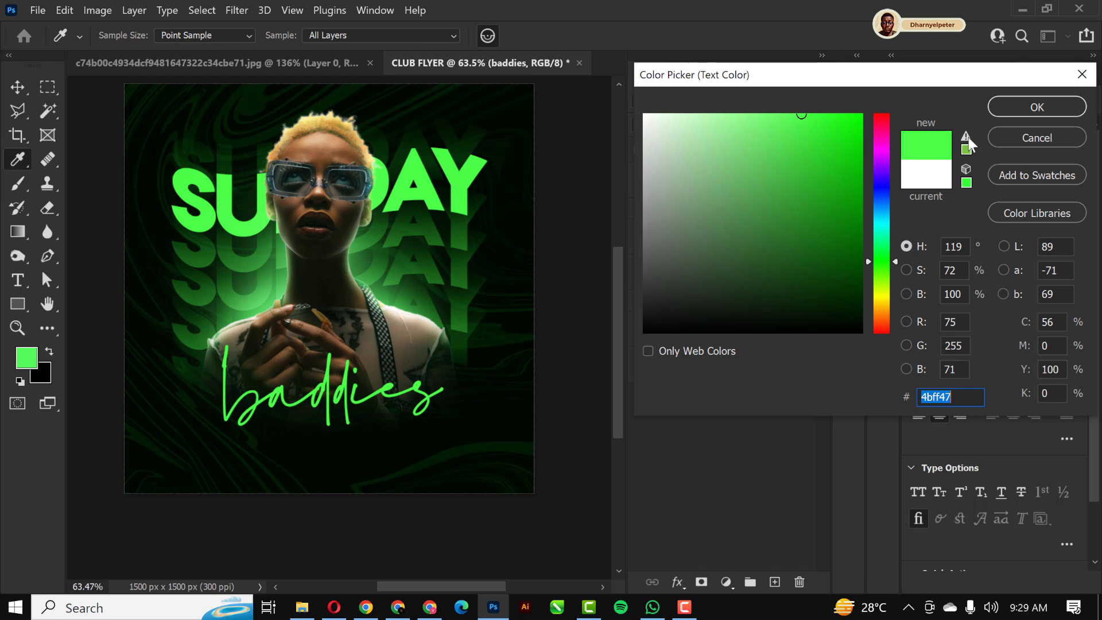
click(1021, 108)
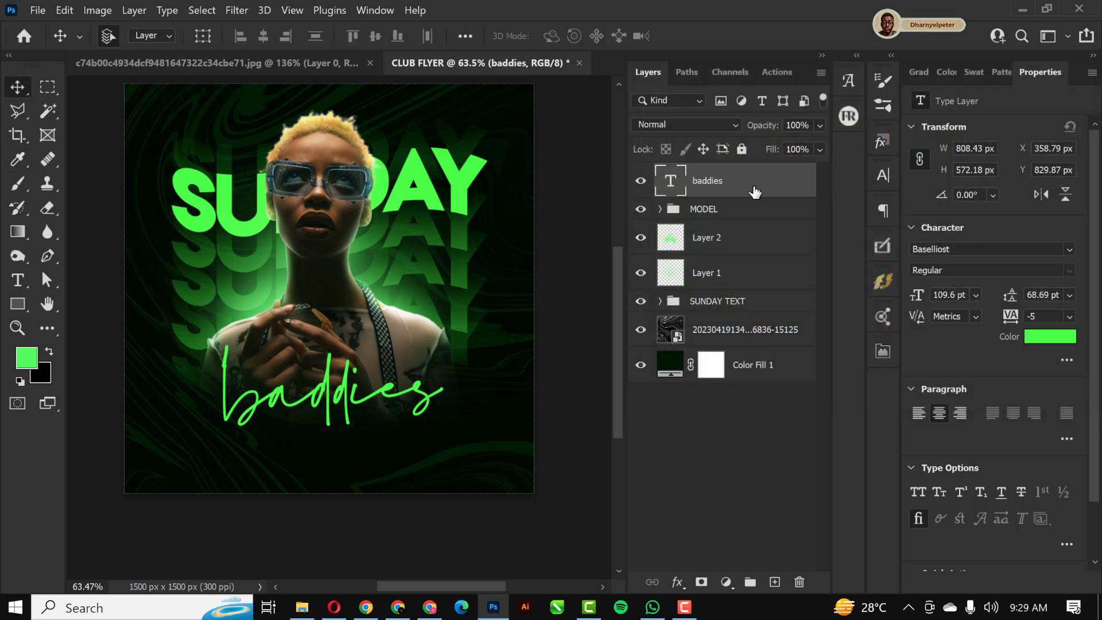
Step: Duplicate the green baddies text layer and colour the upper copy white
key(ctrl+j)
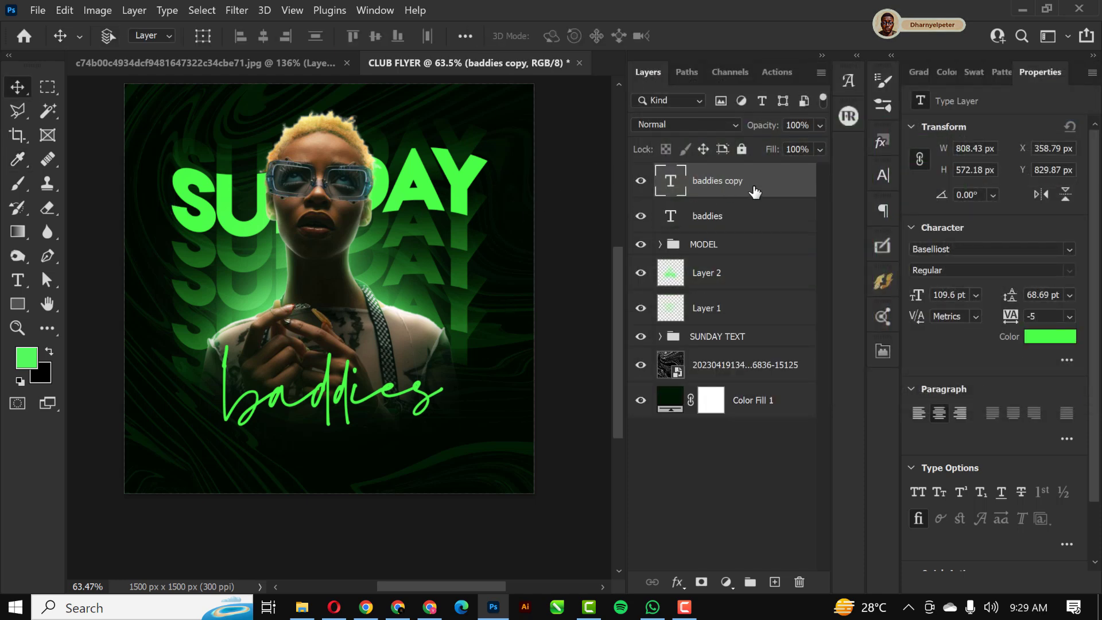
click(1051, 337)
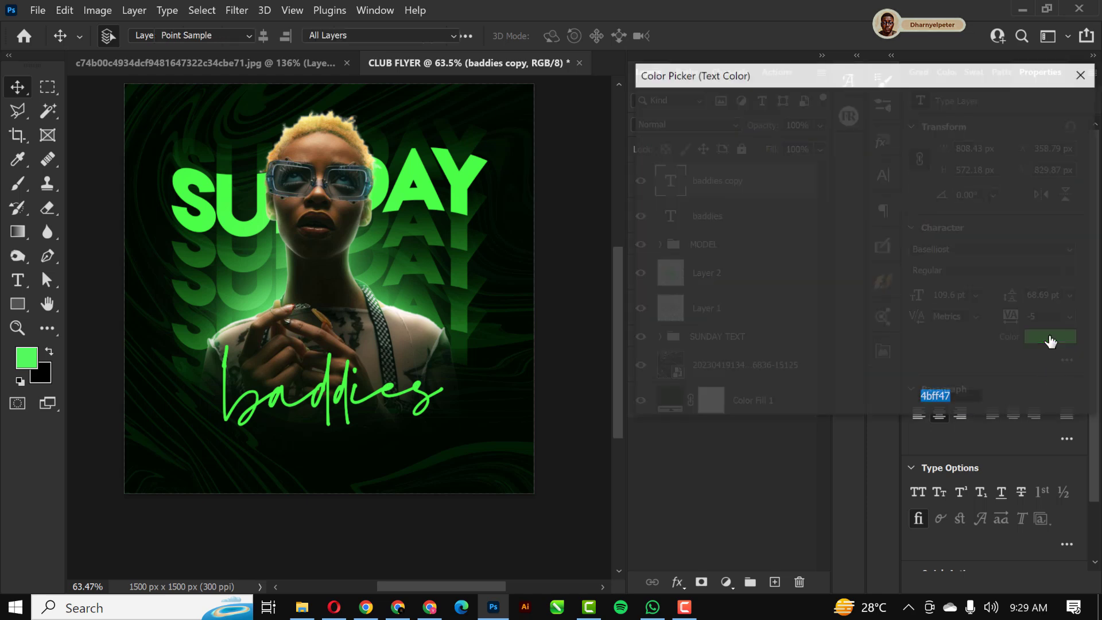
drag(659, 130, 612, 92)
key(Return)
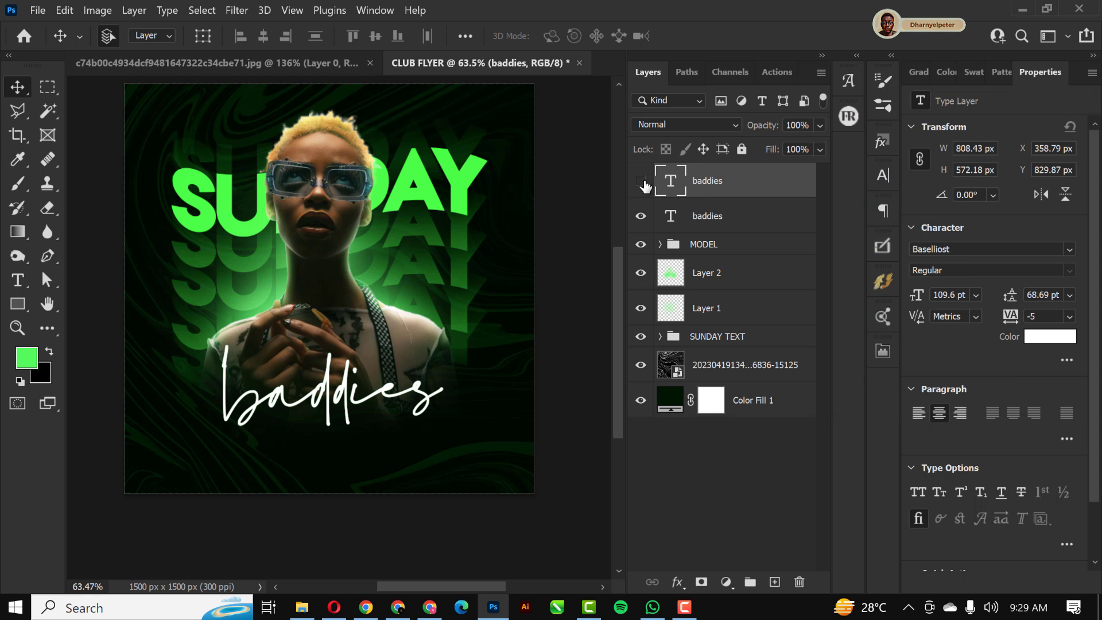
click(642, 183)
Step: Set the blend mode of the green baddies text layer beneath the white one to Vivid Light
click(734, 217)
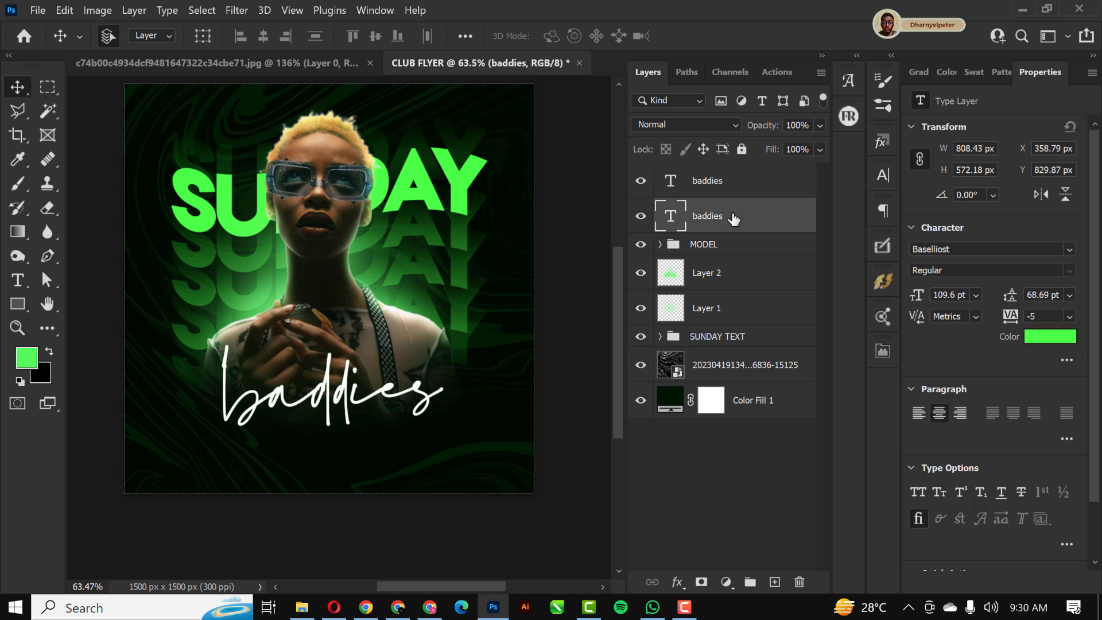
click(702, 126)
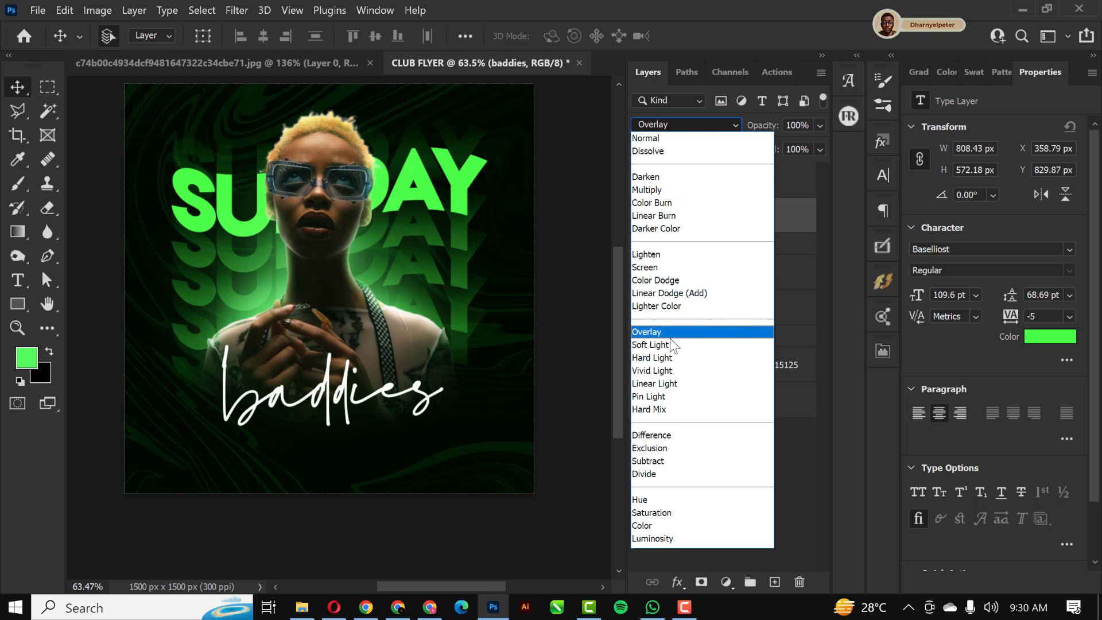
click(666, 370)
Step: Convert the green baddies text to a smart object and apply a Gaussian Blur with a radius of 8.2 pixels
click(233, 10)
mouse_move(267, 212)
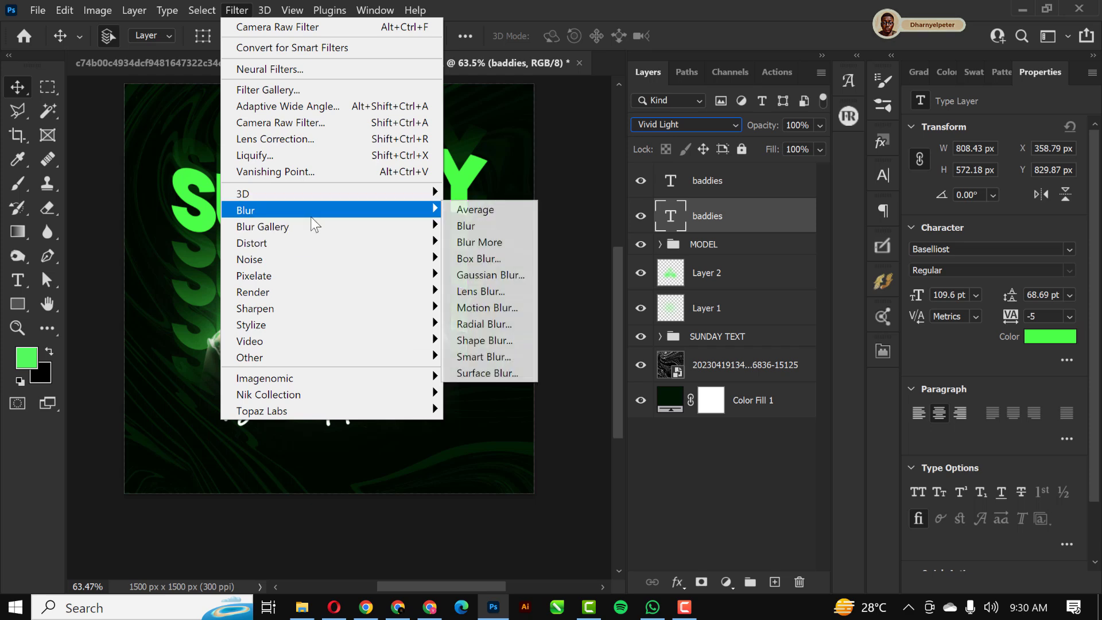
click(495, 274)
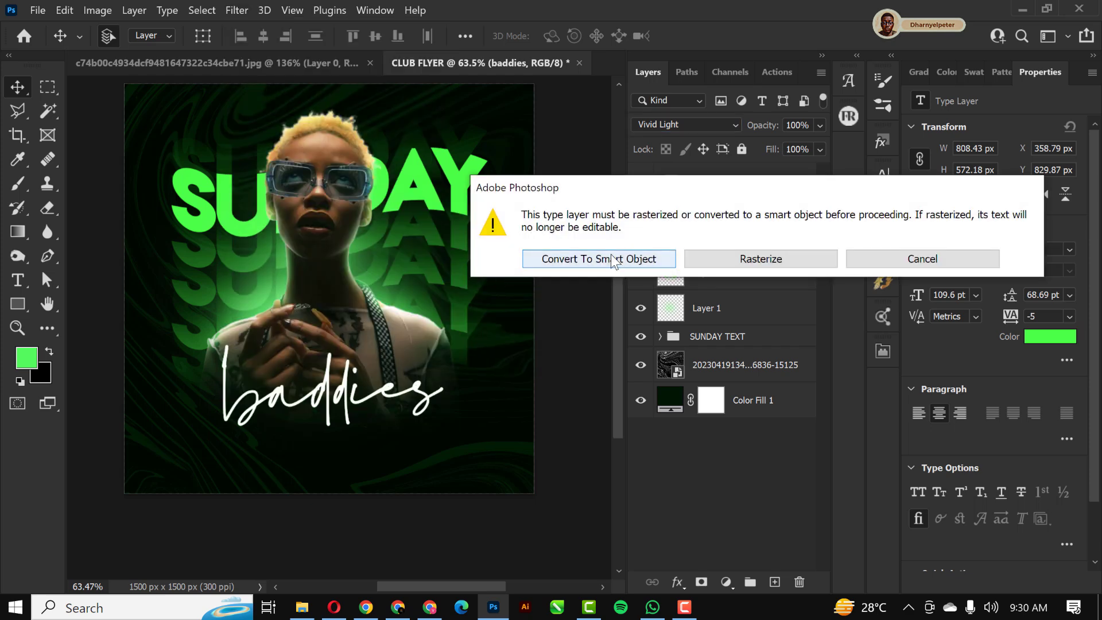
click(611, 259)
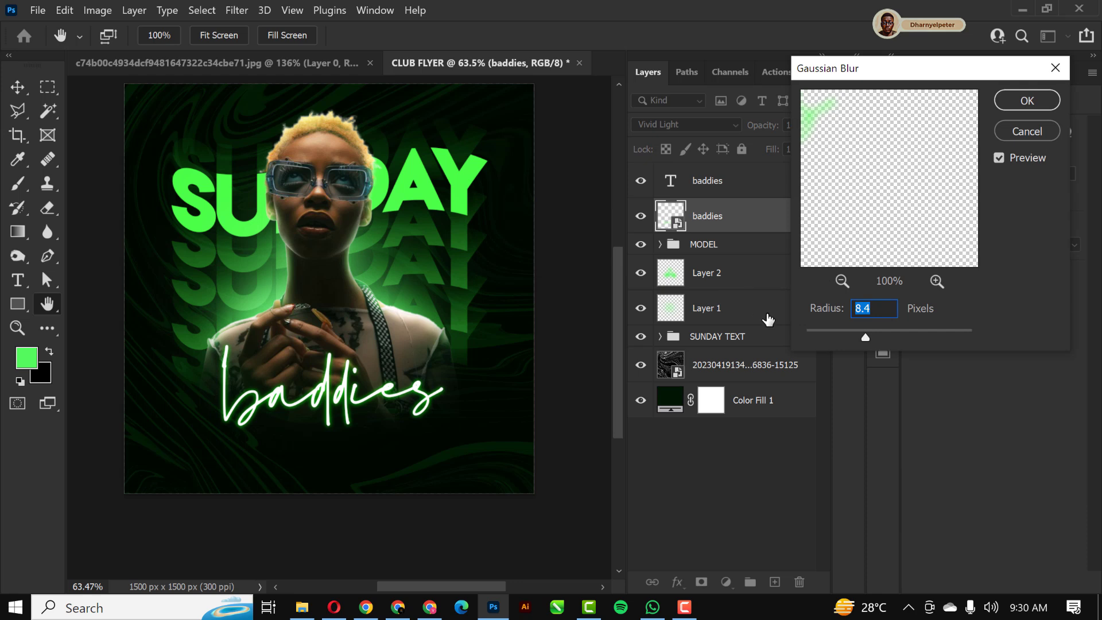
drag(863, 340, 841, 340)
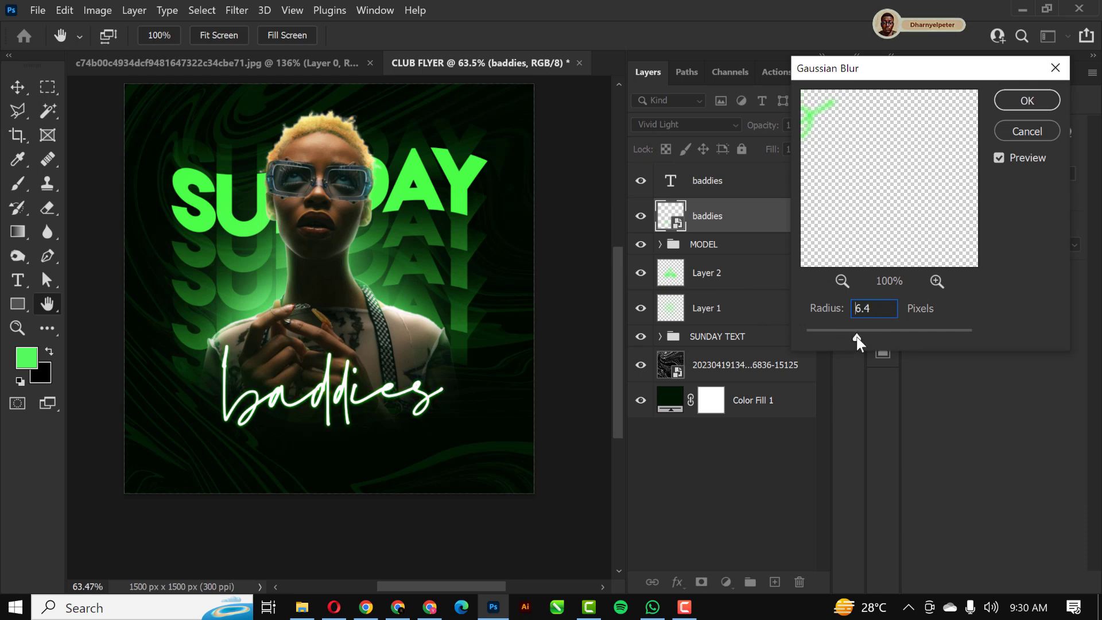
drag(864, 338, 865, 338)
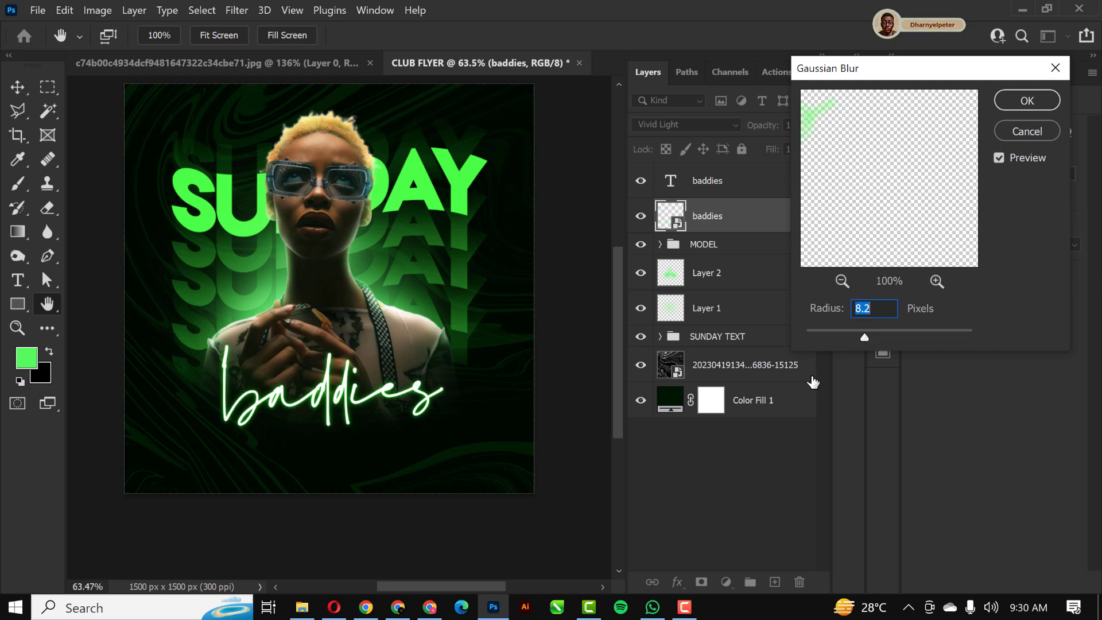
click(1028, 100)
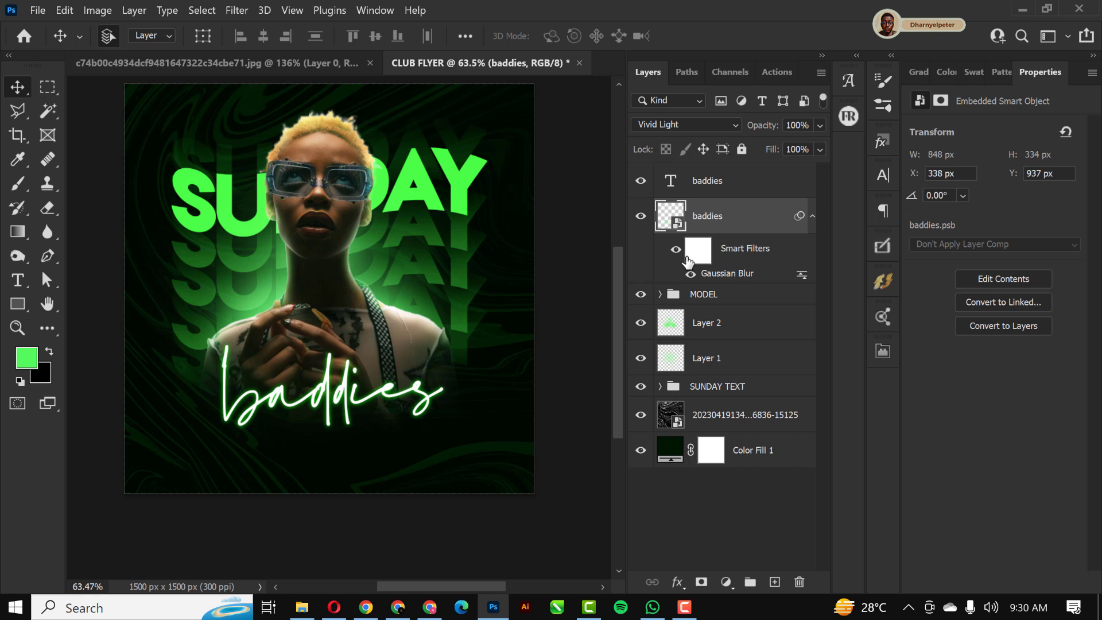
Step: Duplicate the blurred baddies glow layer twice and select the original glow layer beneath the copies
key(ctrl+j)
key(ctrl+j)
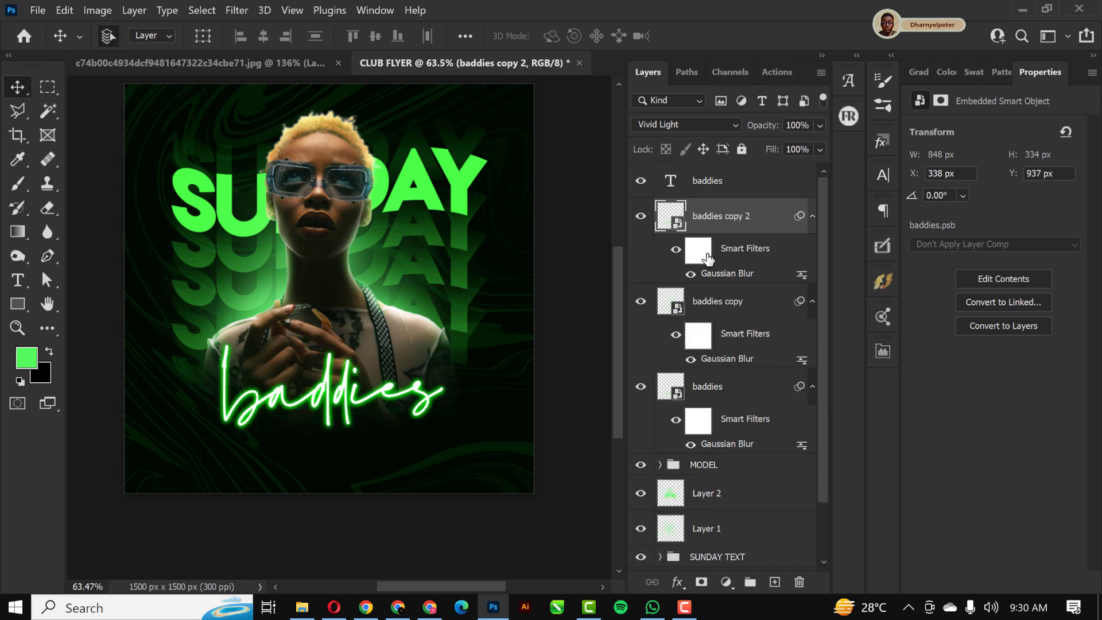
click(748, 178)
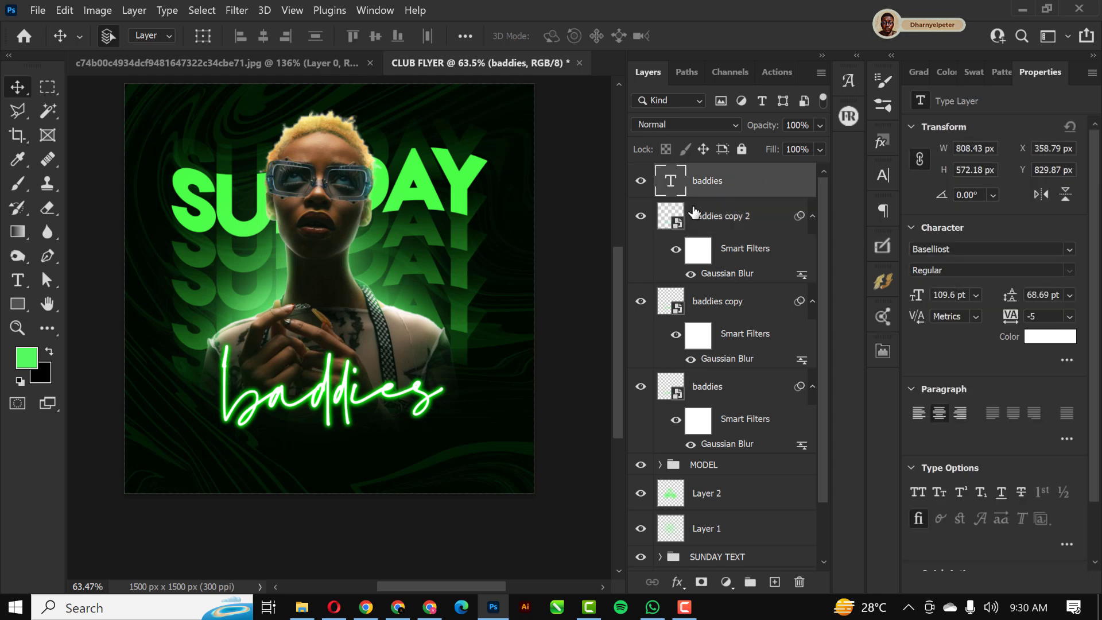
click(732, 219)
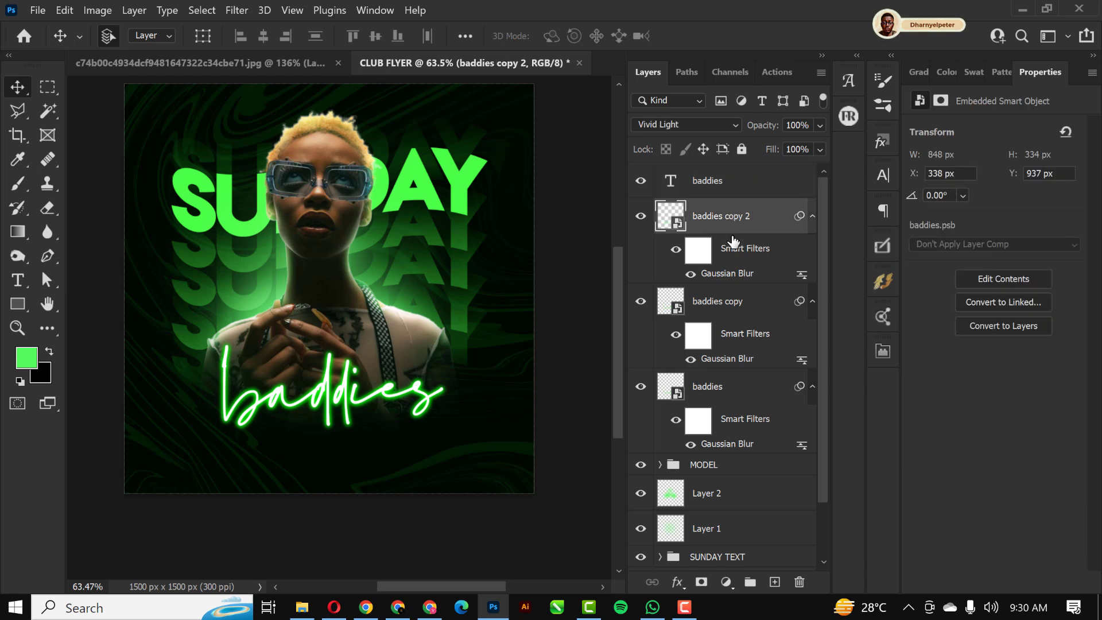
click(734, 393)
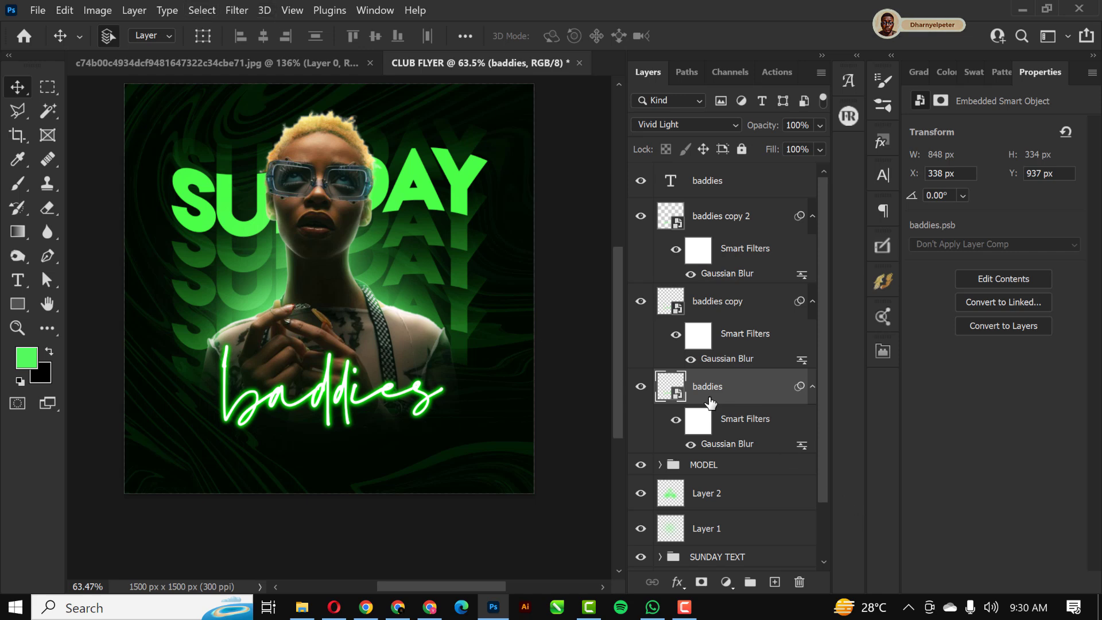
Step: Set the Gaussian Blur radius of the original baddies glow layer, beneath its two copies, to 55.3 pixels
click(236, 10)
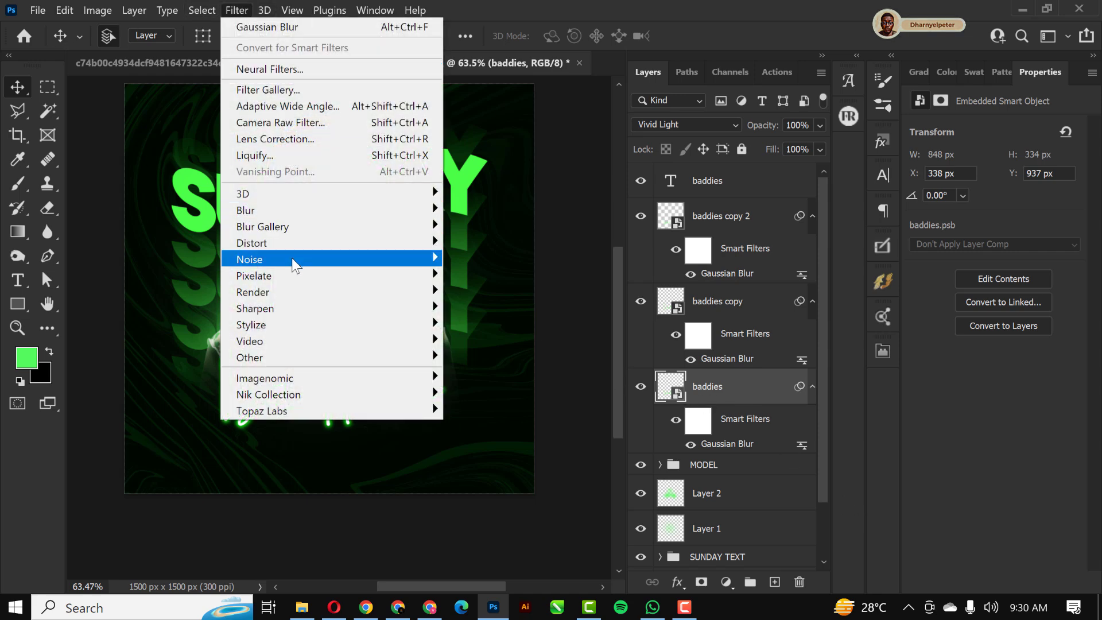
click(730, 443)
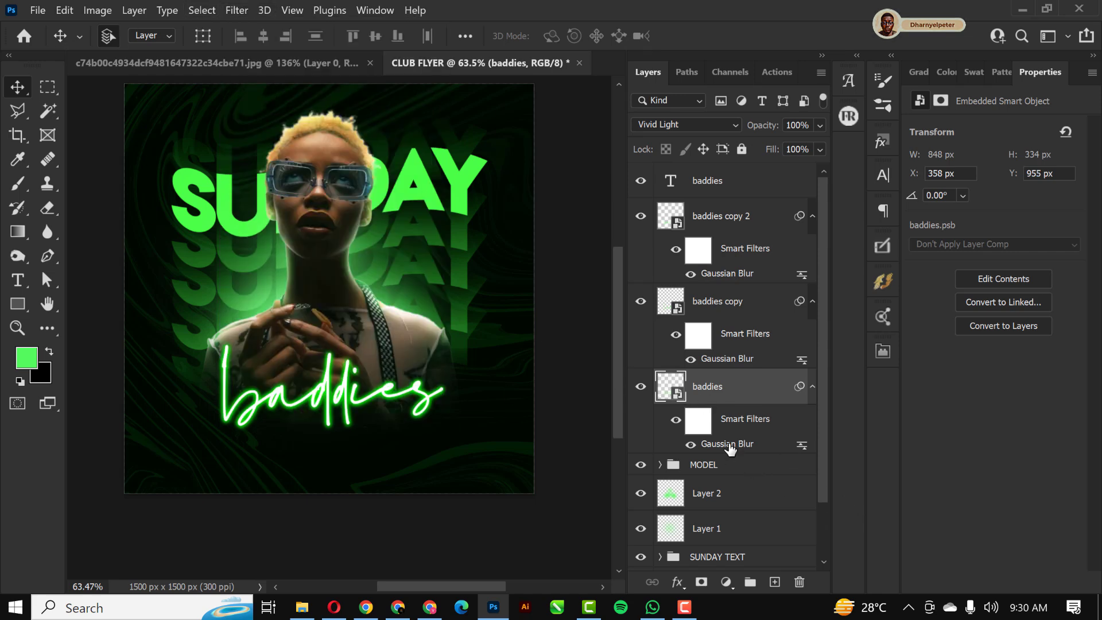
double_click(729, 445)
drag(889, 335, 900, 335)
click(1033, 107)
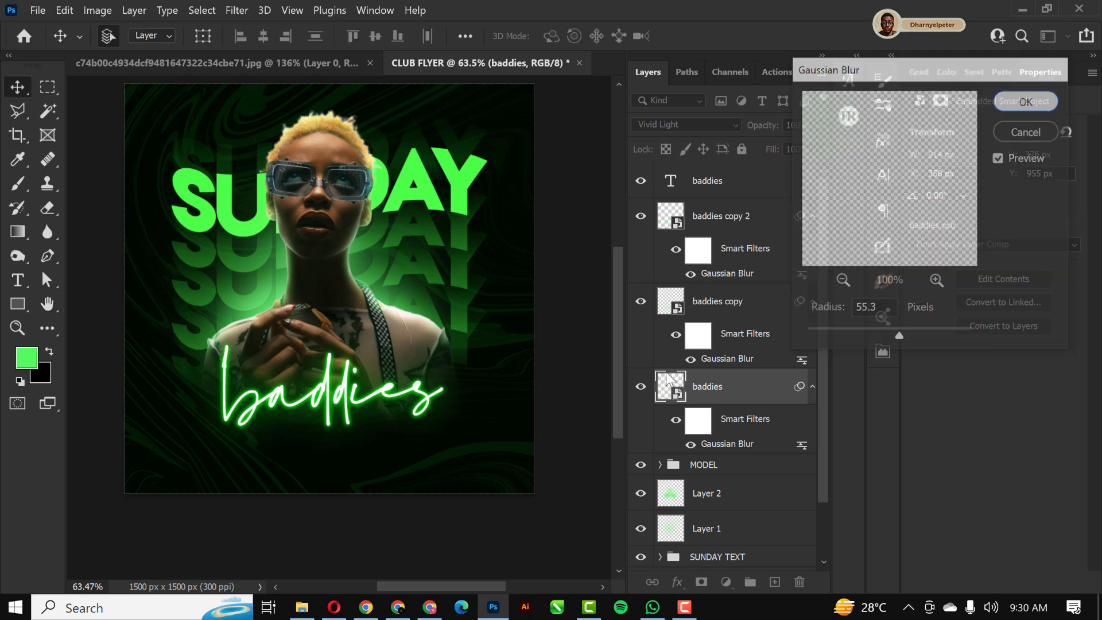
Step: Group the white baddies text with its three glow layers and name the group BADDIE
shift+click(745, 187)
key(ctrl+g)
double_click(701, 174)
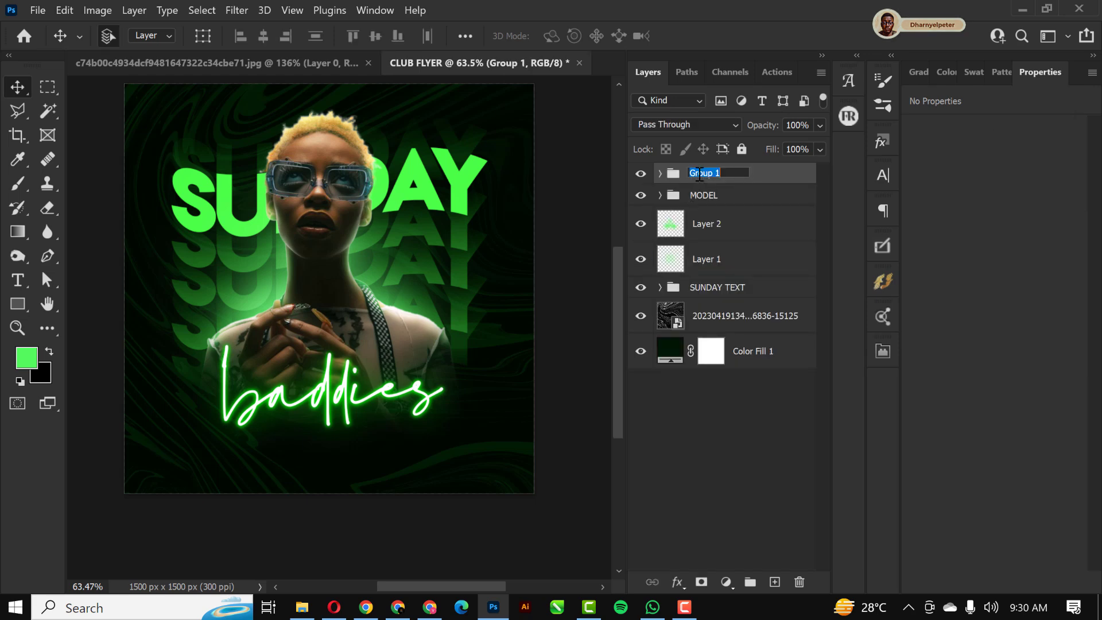
text(BADDI)
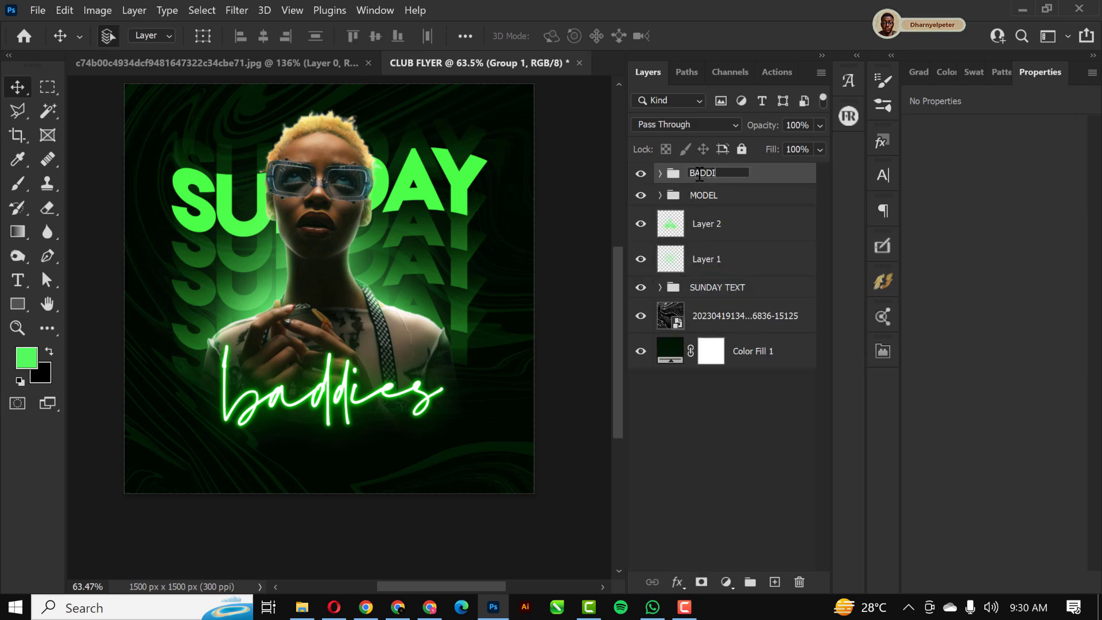
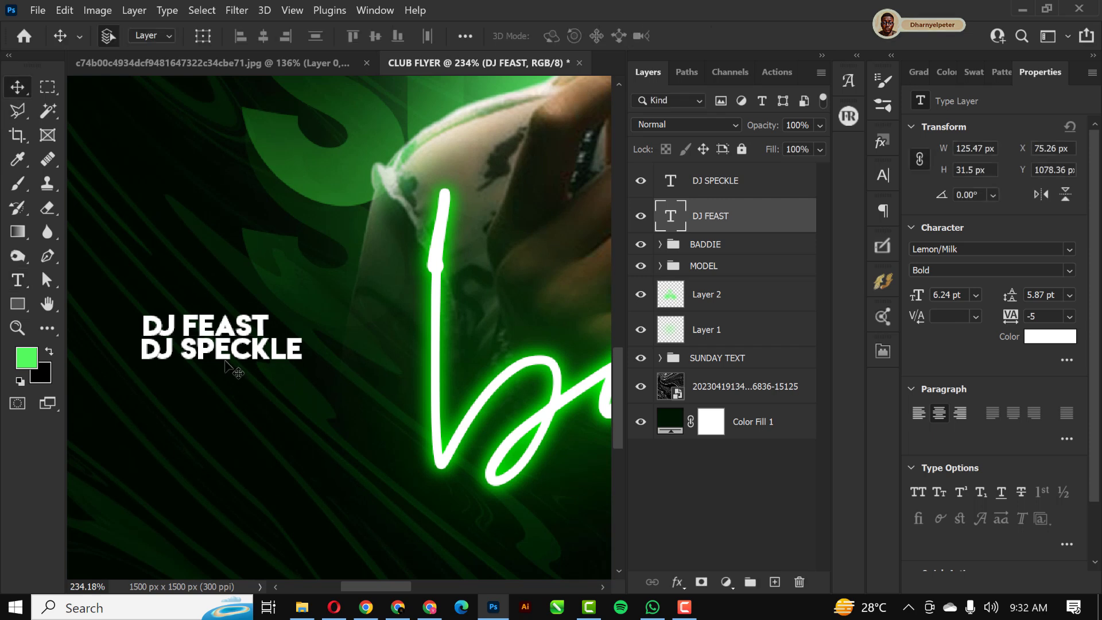
Step: Duplicate the DJ FEAST and DJ SPECKLE lines below the originals and change the upper copy to +18 EVENT
drag(194, 381, 194, 478)
click(724, 180)
double_click(671, 217)
text(+18 EVENT)
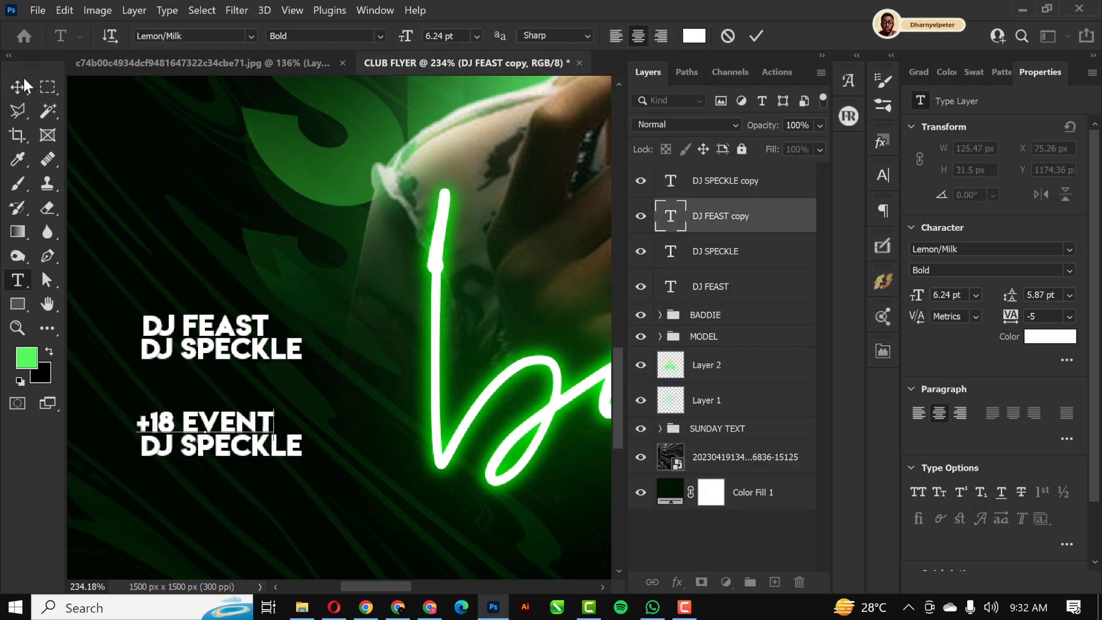
key(ctrl+Return)
key(v)
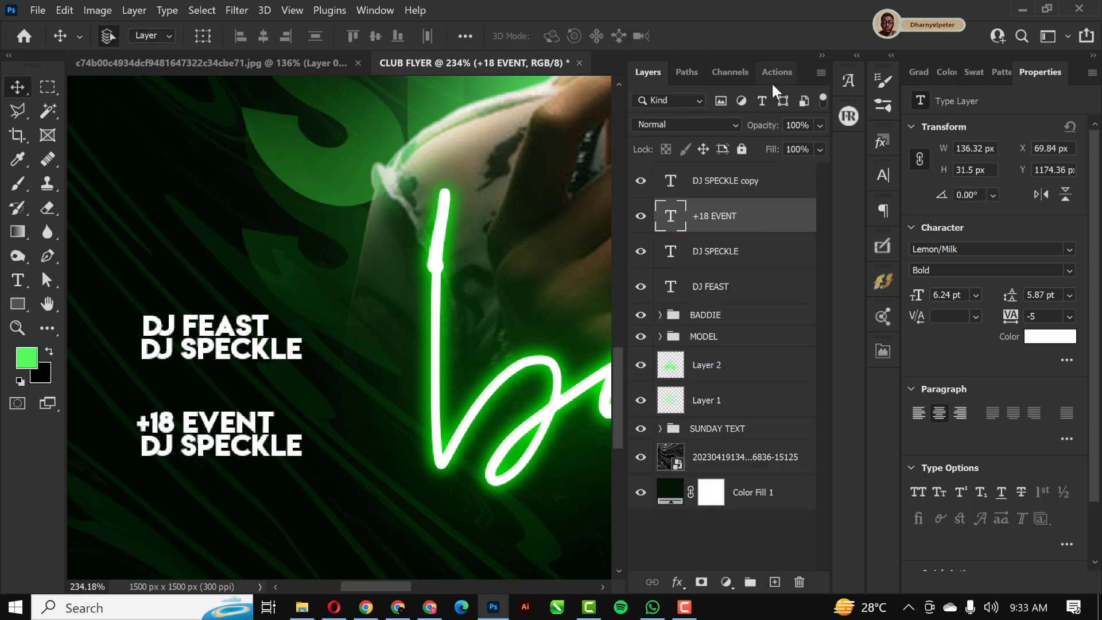
Step: Change the copied DJ SPECKLE line under +18 EVENT to LIMITED ENTRY
double_click(679, 181)
text(FREE ENTRY)
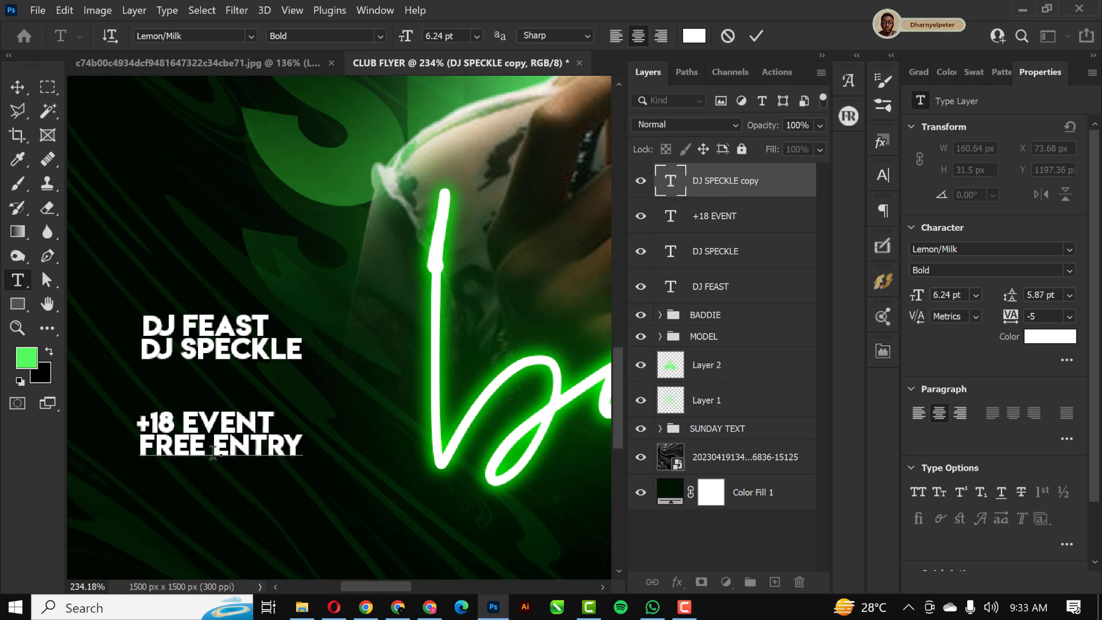
double_click(173, 446)
text(LIMITED)
key(ctrl+Return)
Step: Set the LIMITED ENTRY font to Monument Extended and scale the line to 3.2 pt to fit under +18 EVENT
click(986, 249)
click(758, 339)
key(ctrl+t)
drag(352, 460, 300, 449)
key(Return)
key(ctrl+t)
key(Return)
key(ctrl+0)
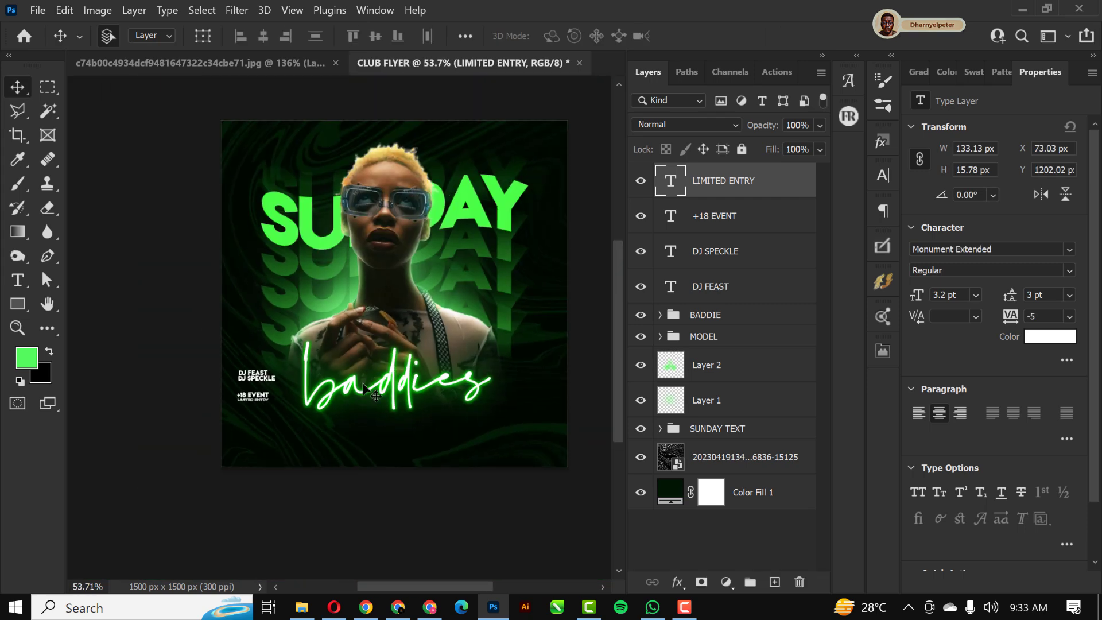
scroll(363, 390, down, 1)
shift+click(738, 286)
key(ctrl+t)
key(Escape)
click(145, 391)
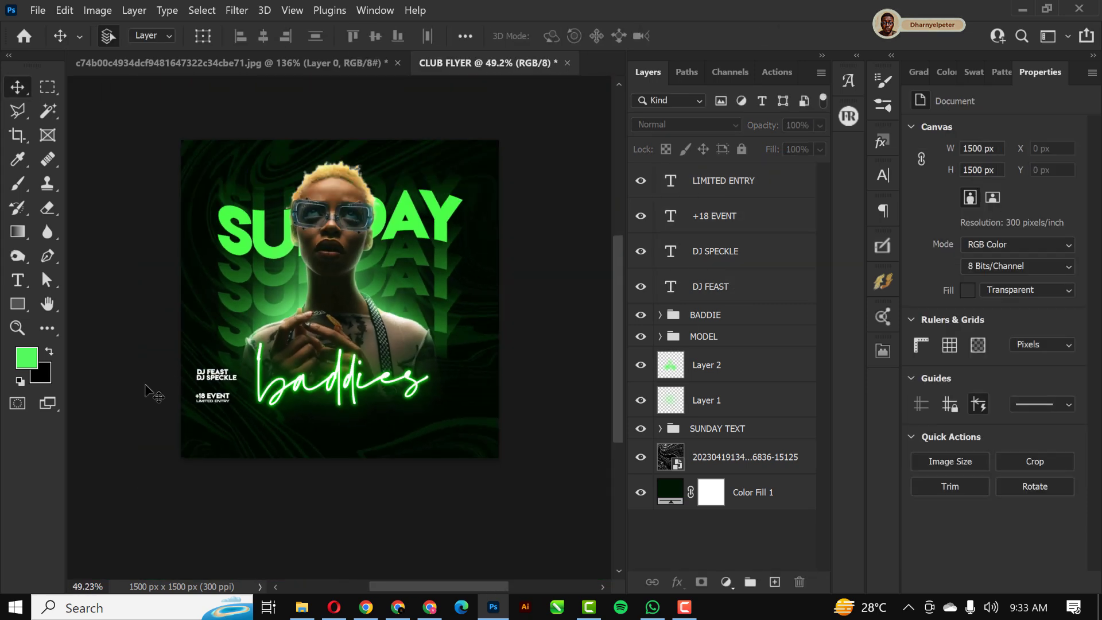
Step: Duplicate the DJ FEAST line to the right of the baddies script, change it to FEB and enlarge it to about 23 pt
scroll(153, 395, up, 4)
drag(75, 370, 591, 367)
double_click(670, 287)
text(FEB)
key(ctrl+Return)
scroll(498, 374, up, 1)
key(ctrl+t)
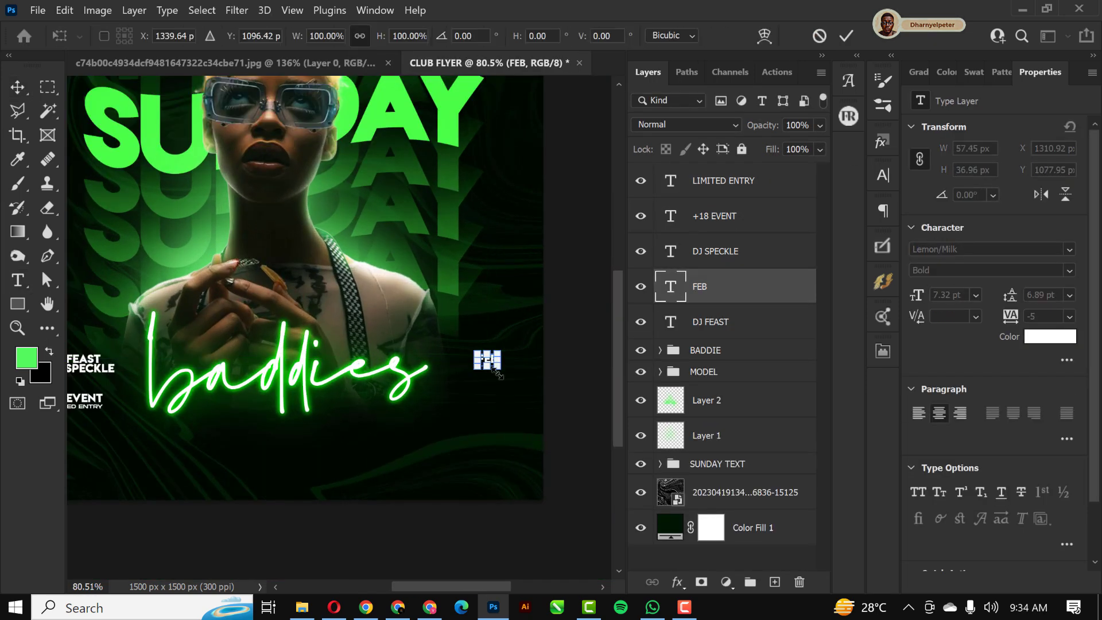
drag(498, 375, 523, 386)
key(Return)
Step: Duplicate FEB directly below itself, change the copy to 20TH and scale it to 16.7 pt
scroll(489, 368, up, 2)
drag(451, 333, 451, 413)
double_click(670, 287)
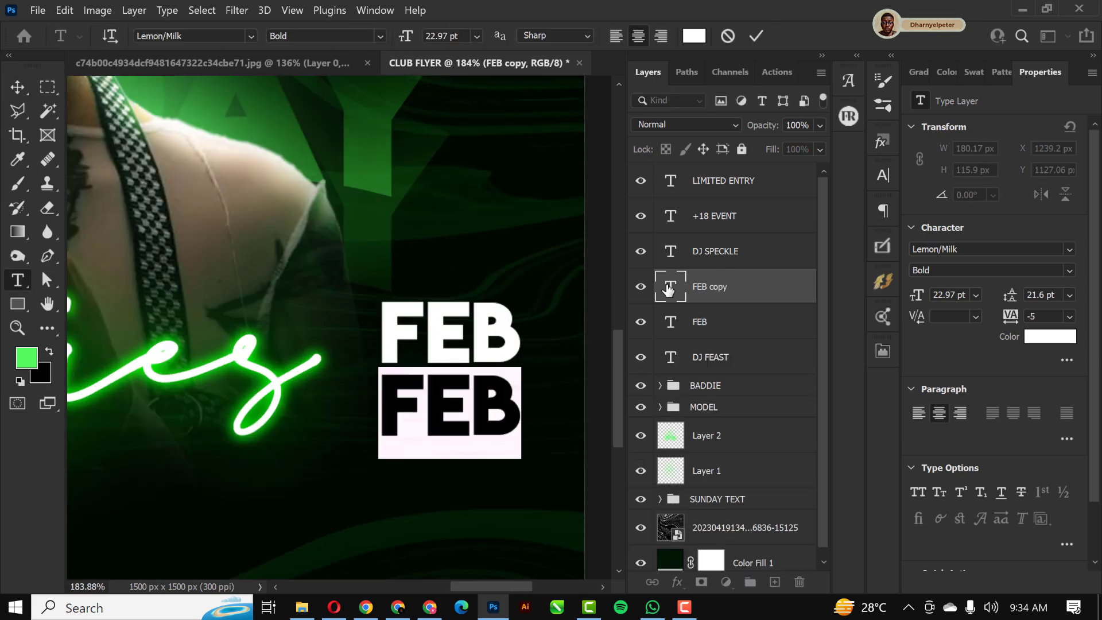
text(20TH)
key(ctrl+Return)
key(ctrl+t)
drag(529, 443, 500, 424)
key(Return)
scroll(451, 402, down, 5)
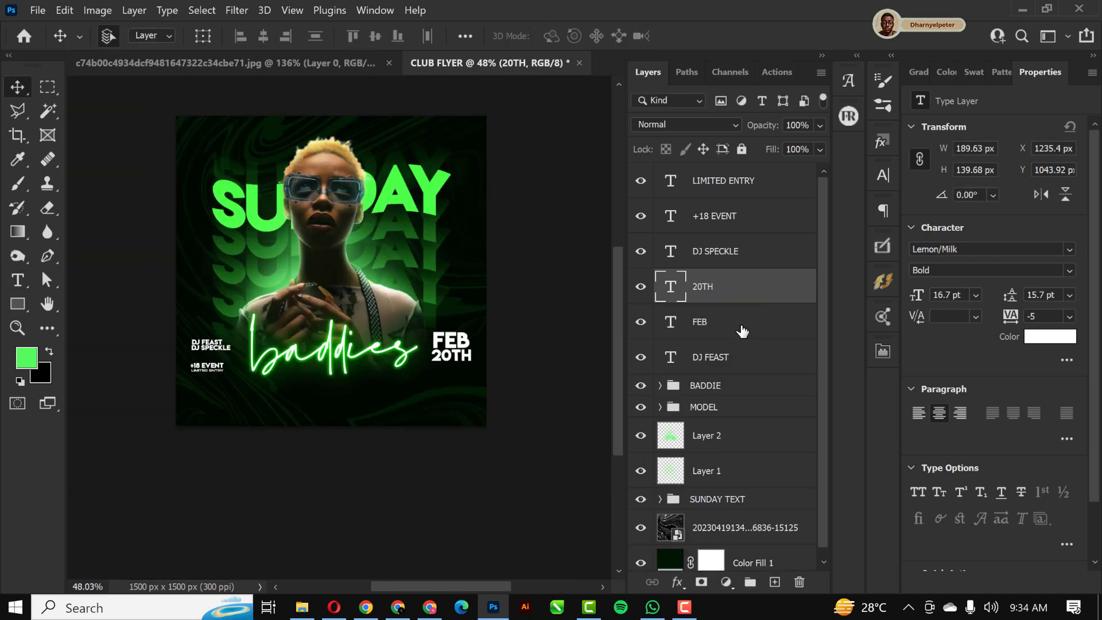
shift+click(742, 331)
click(382, 511)
Step: Duplicate FEB beneath the baddies script, change the copy to NORM LOUNGE and scale it down
scroll(383, 373, up, 3)
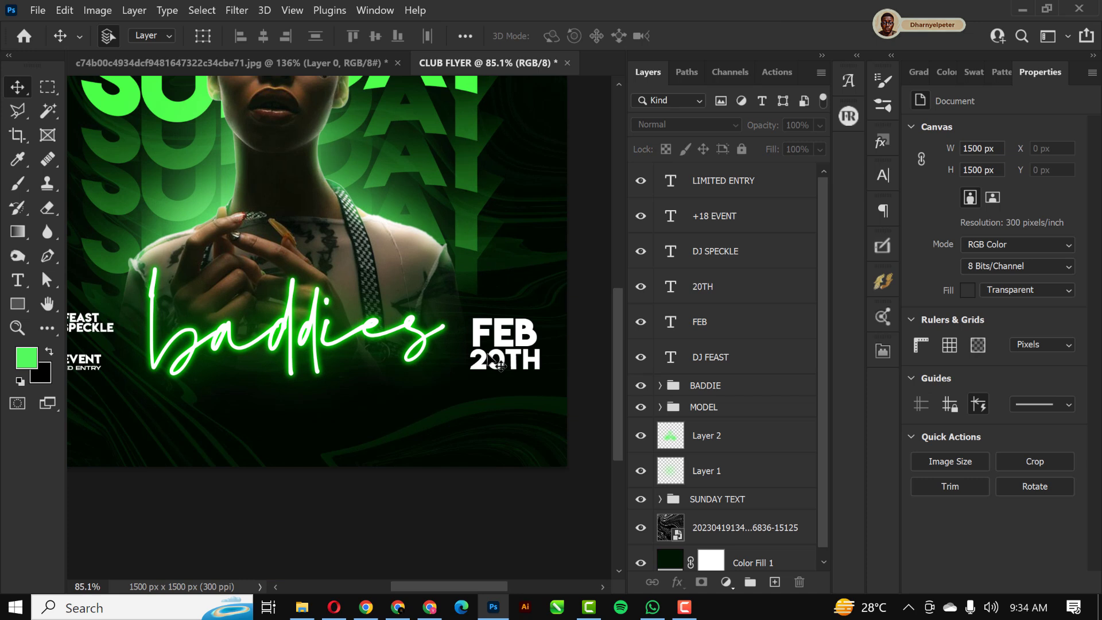
drag(504, 336, 279, 409)
double_click(669, 326)
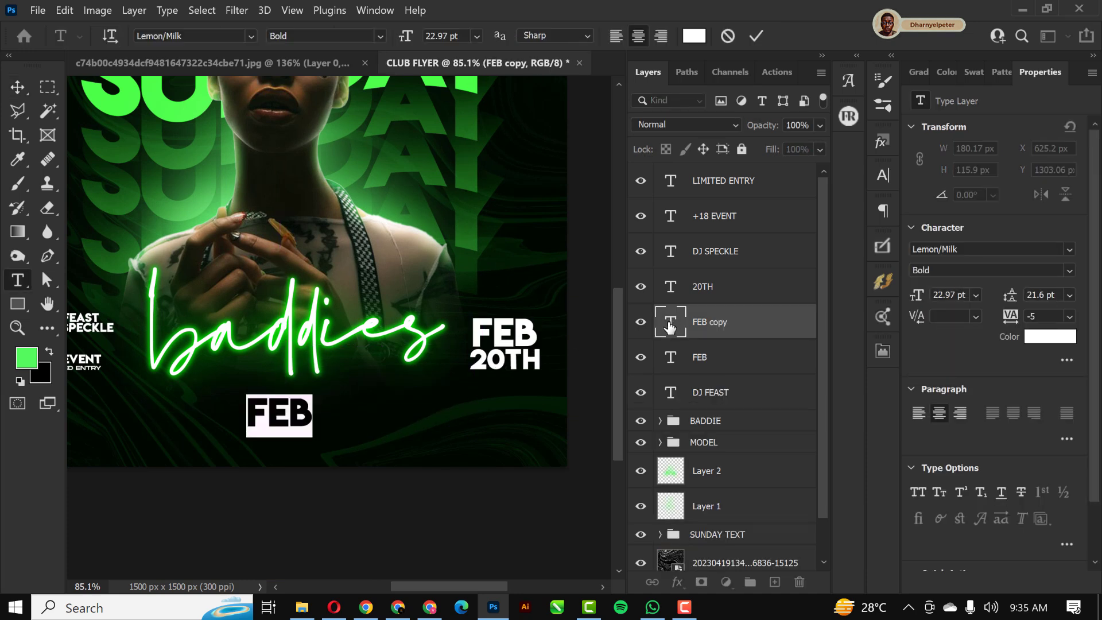
text(NORM LOUNGE)
key(ctrl+Return)
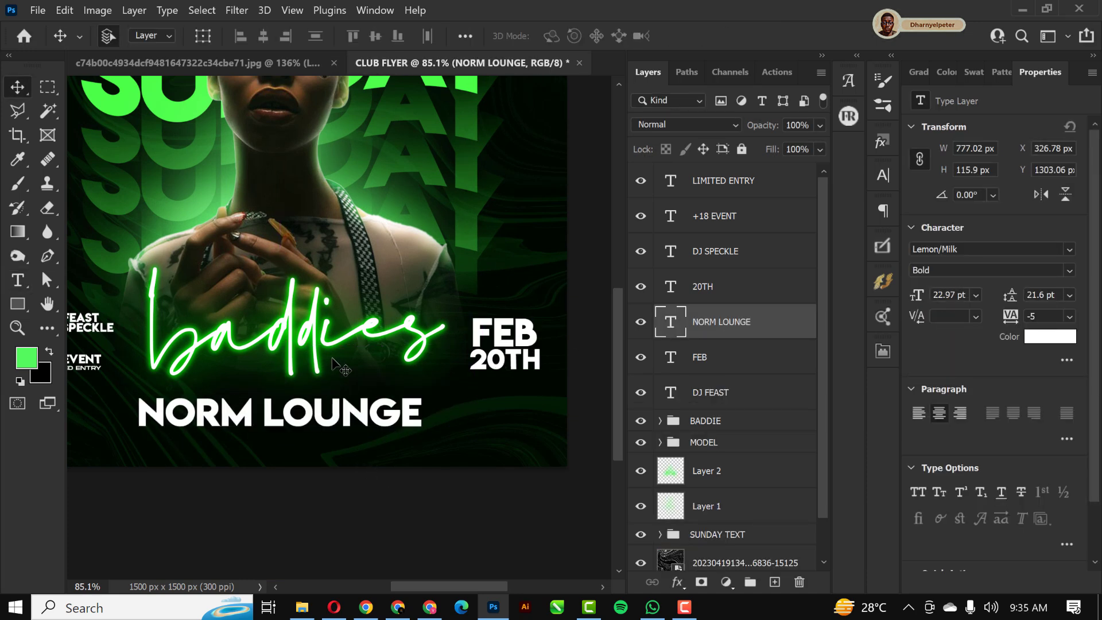
key(ctrl+t)
mouse_move(424, 429)
mouse_down()
mouse_move(353, 402)
mouse_move(361, 414)
mouse_move(405, 417)
mouse_up()
key(Return)
Step: Duplicate the LIMITED ENTRY line beneath NORM LOUNGE and enlarge the copy to about 8 pt
drag(95, 366, 396, 443)
key(ctrl+t)
key(Return)
scroll(303, 435, up, 3)
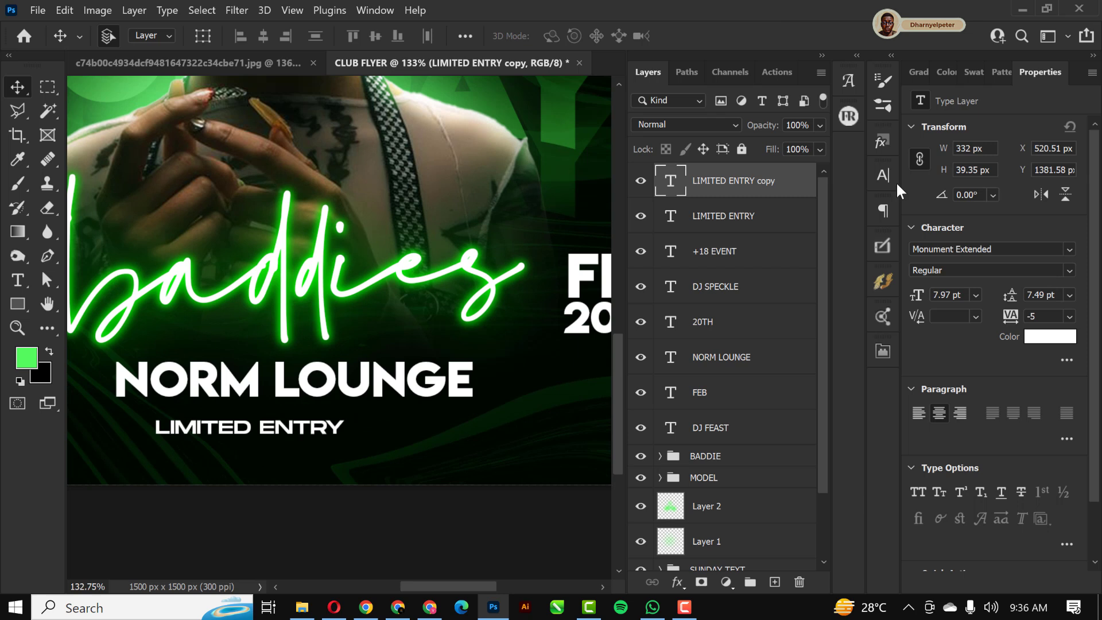
Step: Replace the copied LIMITED ENTRY text with the venue's address on two lines
double_click(670, 181)
text(26 Admiralty )
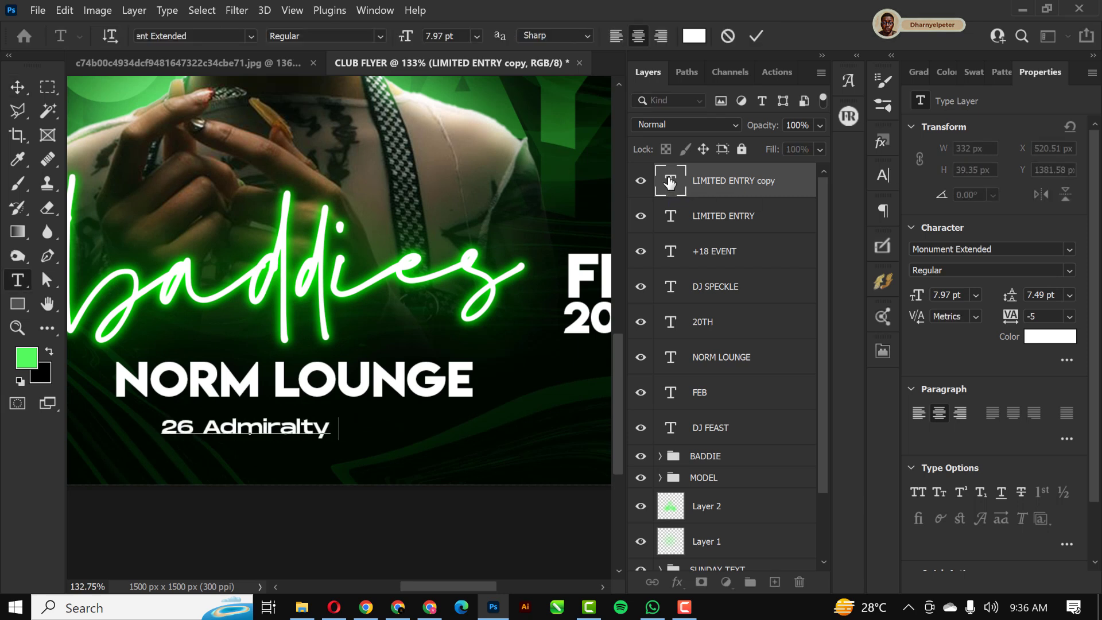
text(way, Lekki Phase I,)
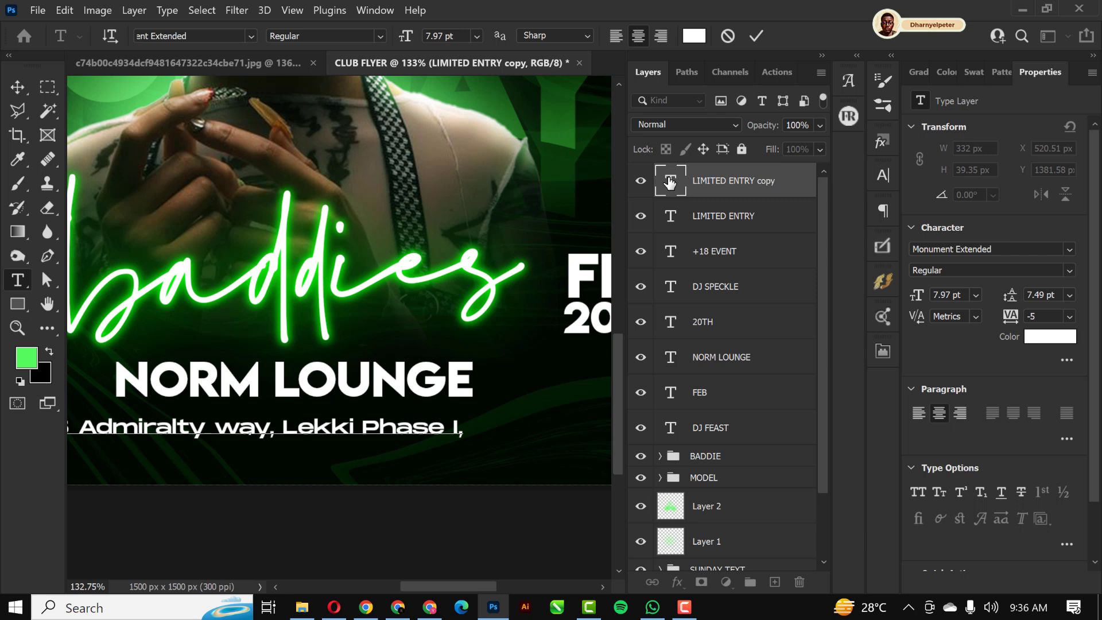
key(Return)
text(Lekki)
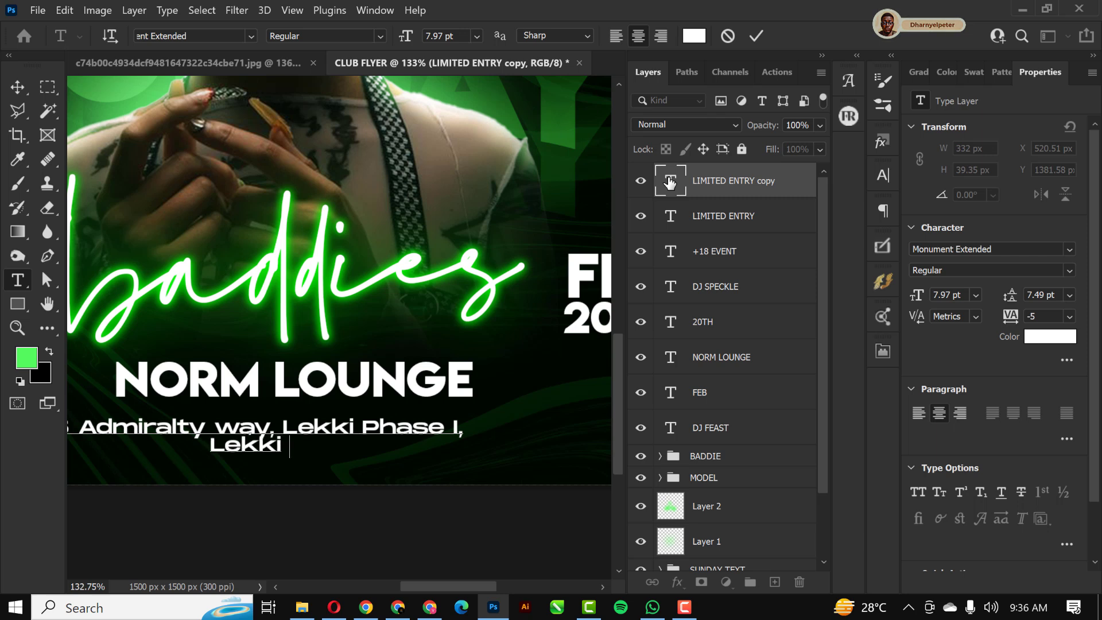
text( 106104, )
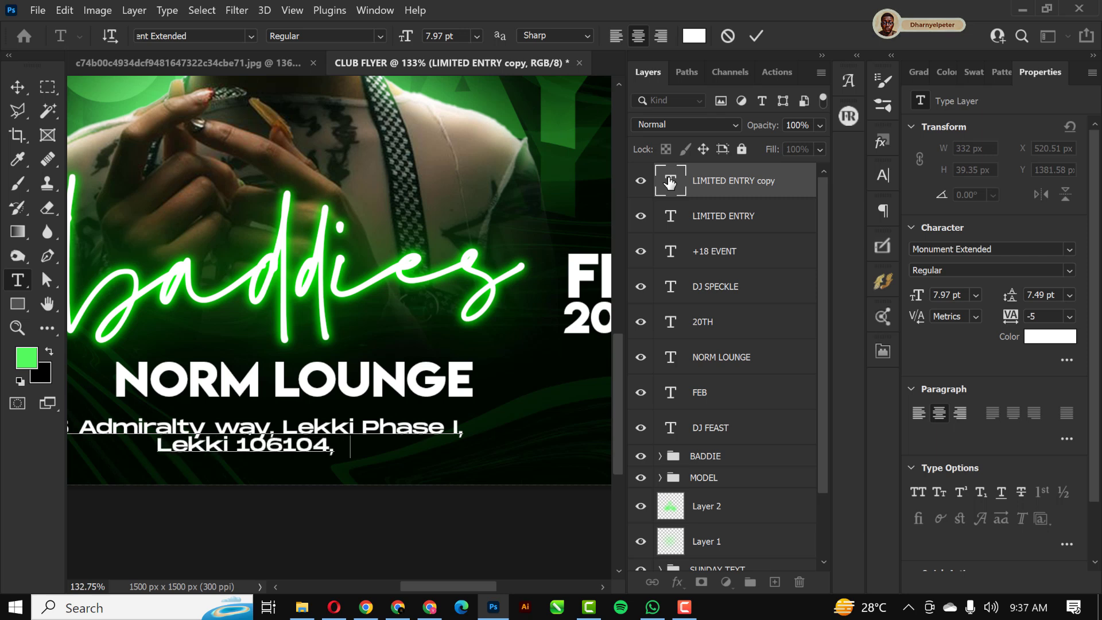
text(Lagos)
key(ctrl+Return)
Step: Scale the venue address to 6.31 pt and fit it closely beneath NORM LOUNGE
key(ctrl+t)
mouse_move(463, 457)
alt+mouse_down()
mouse_move(425, 453)
mouse_move(479, 446)
alt+mouse_up()
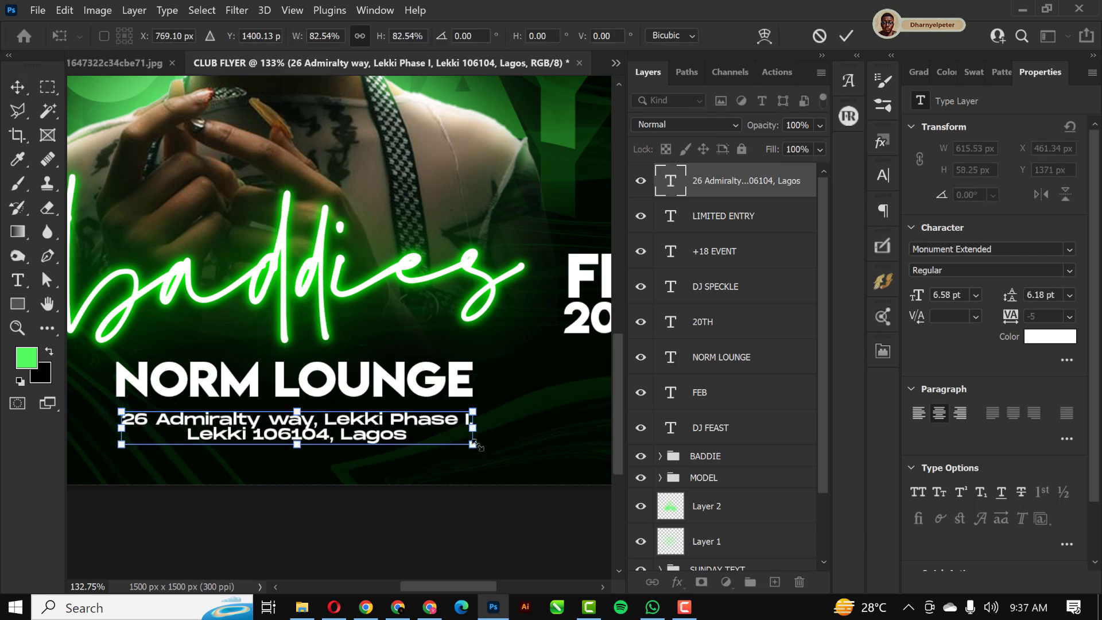
key(Return)
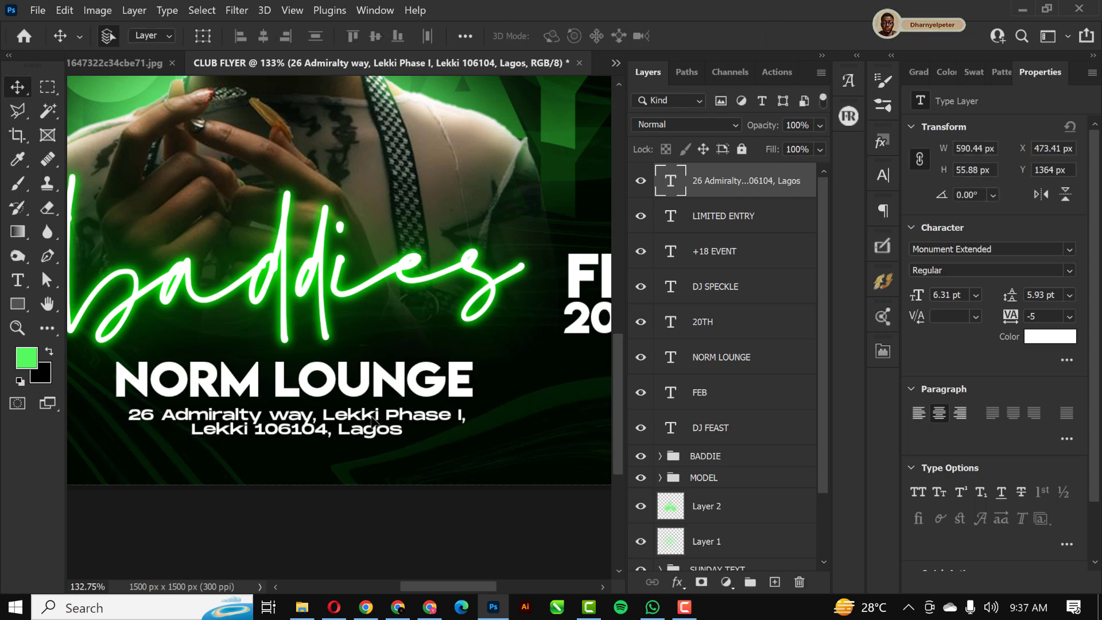
key(ctrl+0)
click(522, 161)
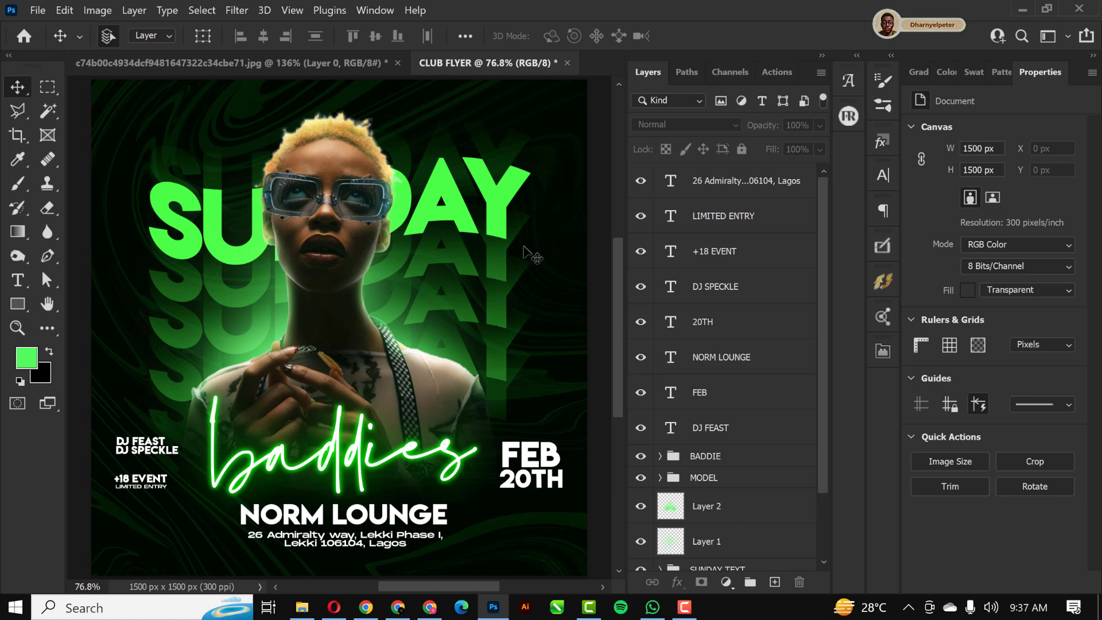
scroll(489, 248, down, 3)
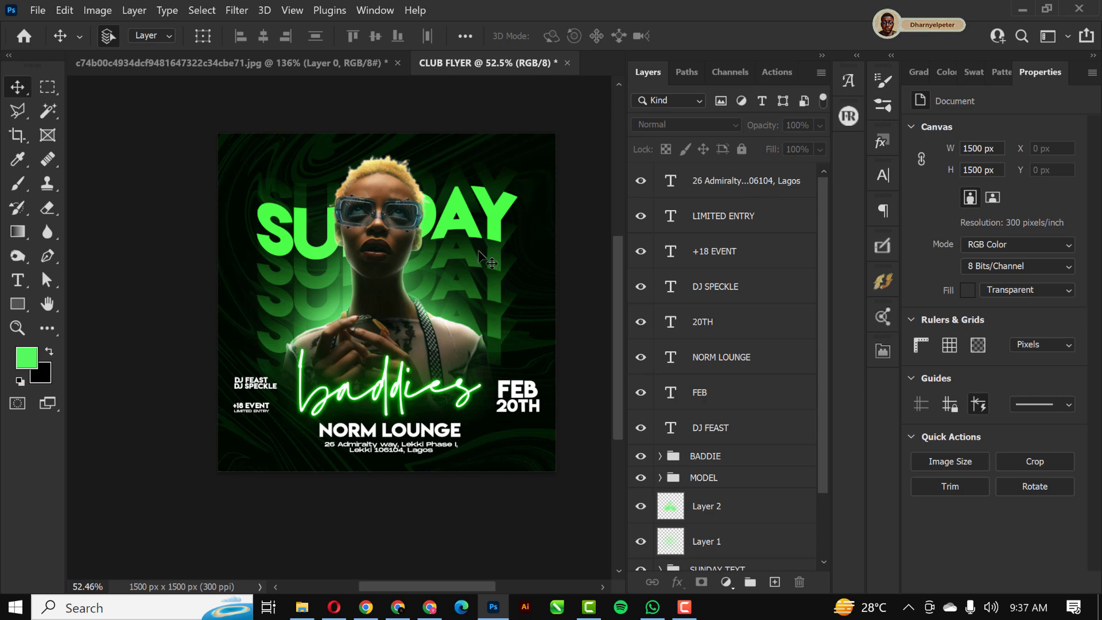
scroll(480, 252, up, 3)
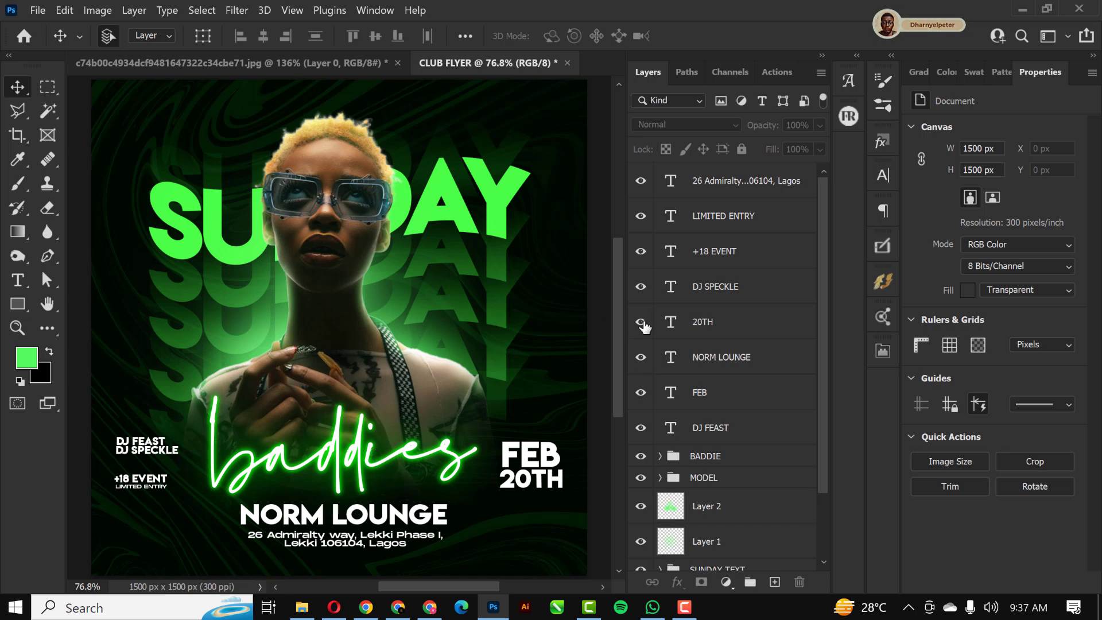
Step: Add a Color Balance adjustment layer above all layers and set its midtones Magenta–Green value to +17
click(765, 185)
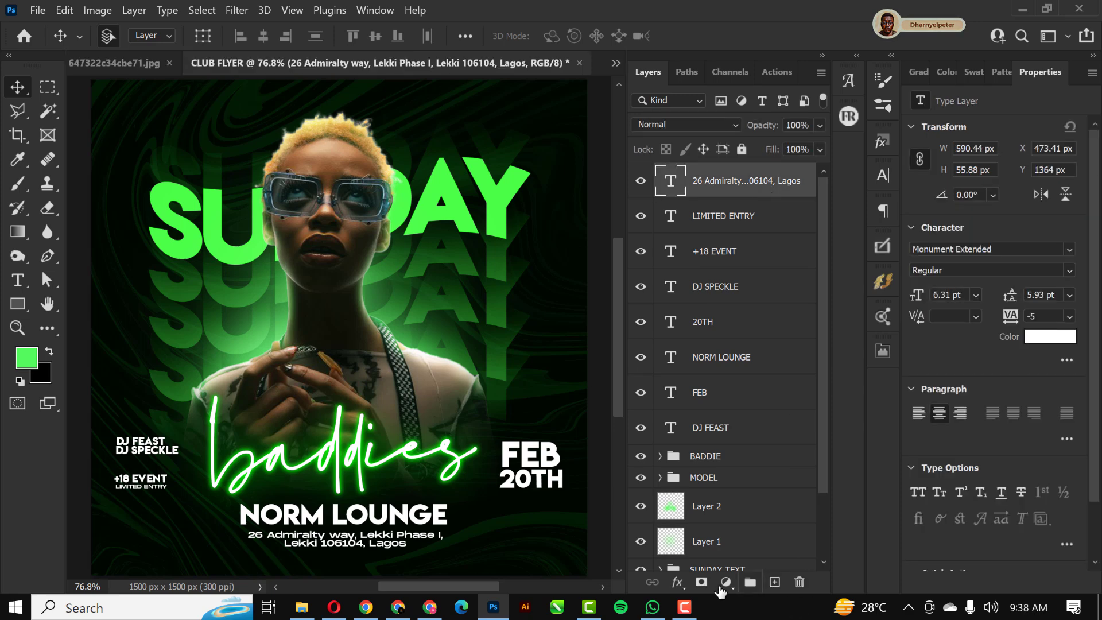
click(727, 584)
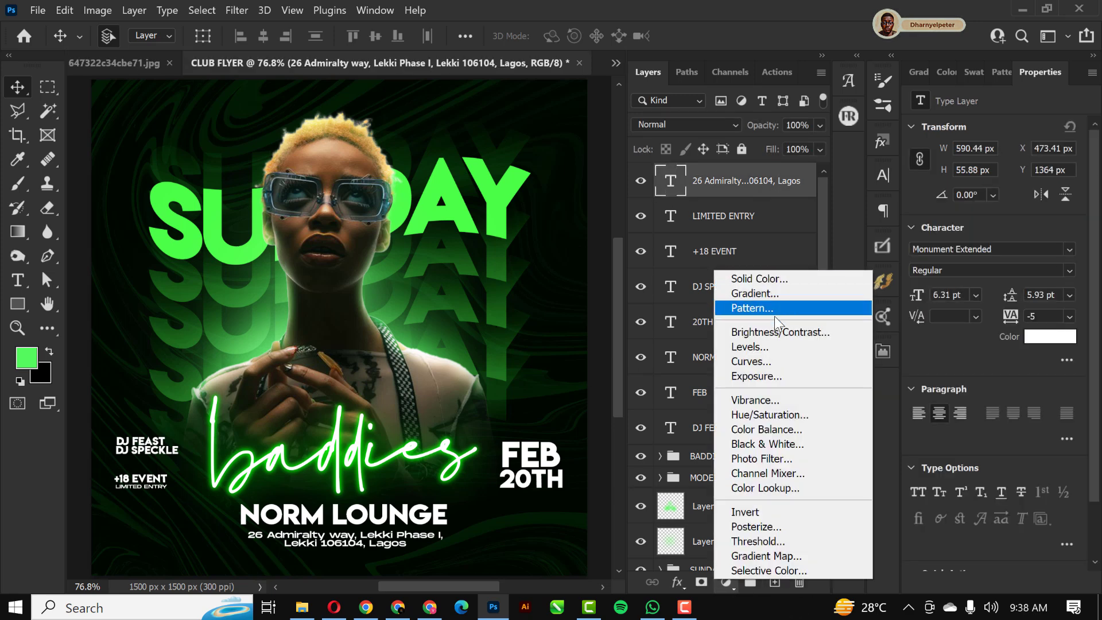
click(774, 434)
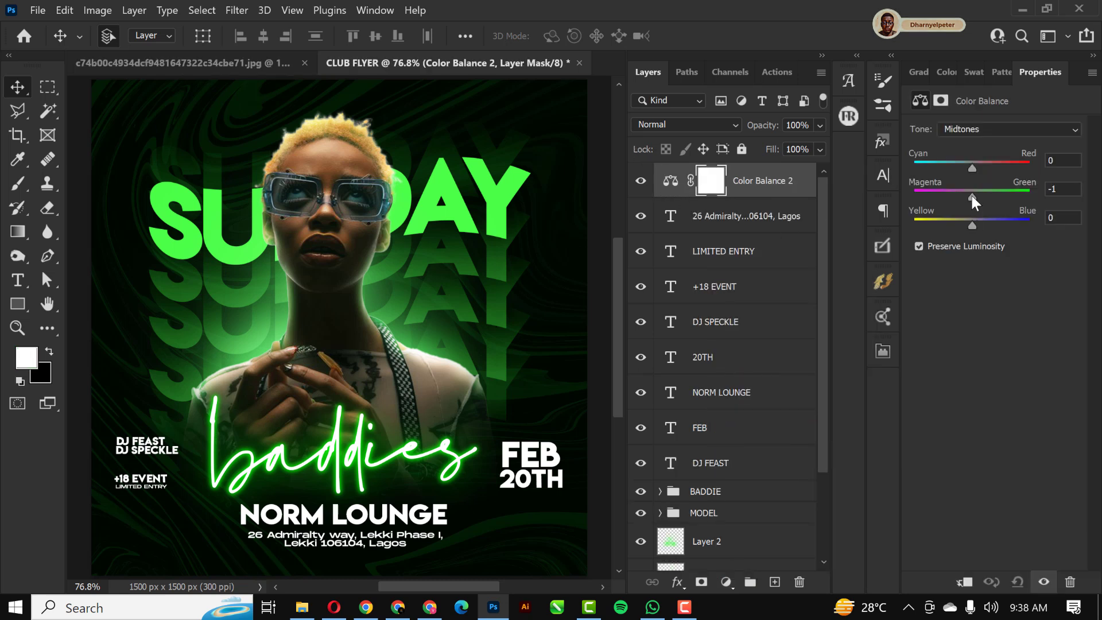
drag(972, 195, 981, 195)
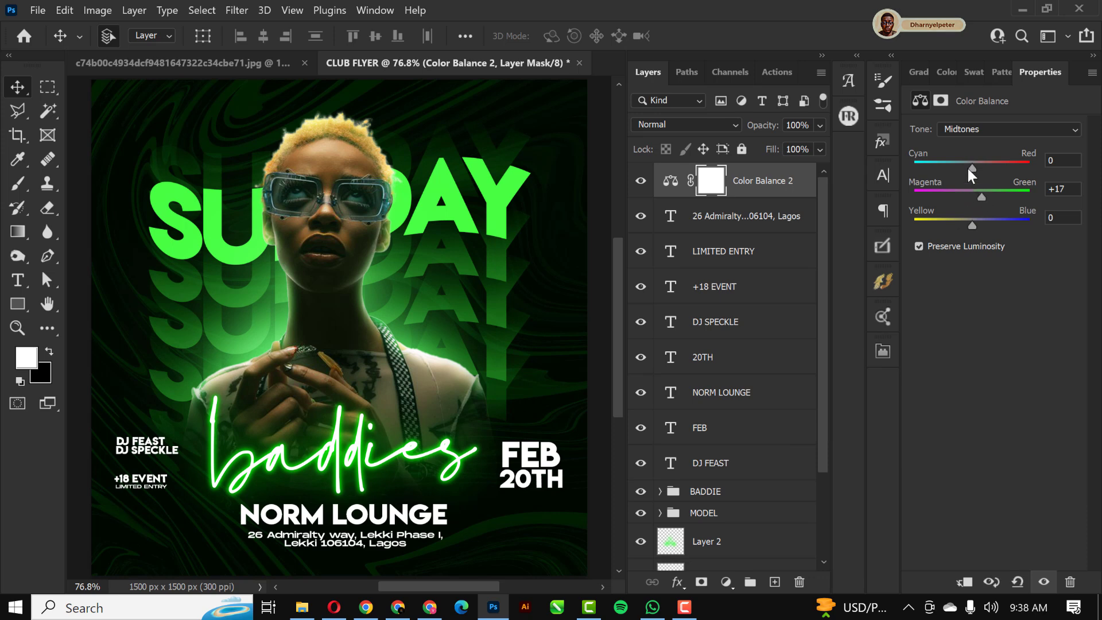
Step: Shift the highlights of the Color Balance adjustment toward green with a Magenta–Green value of +11
click(973, 127)
click(973, 144)
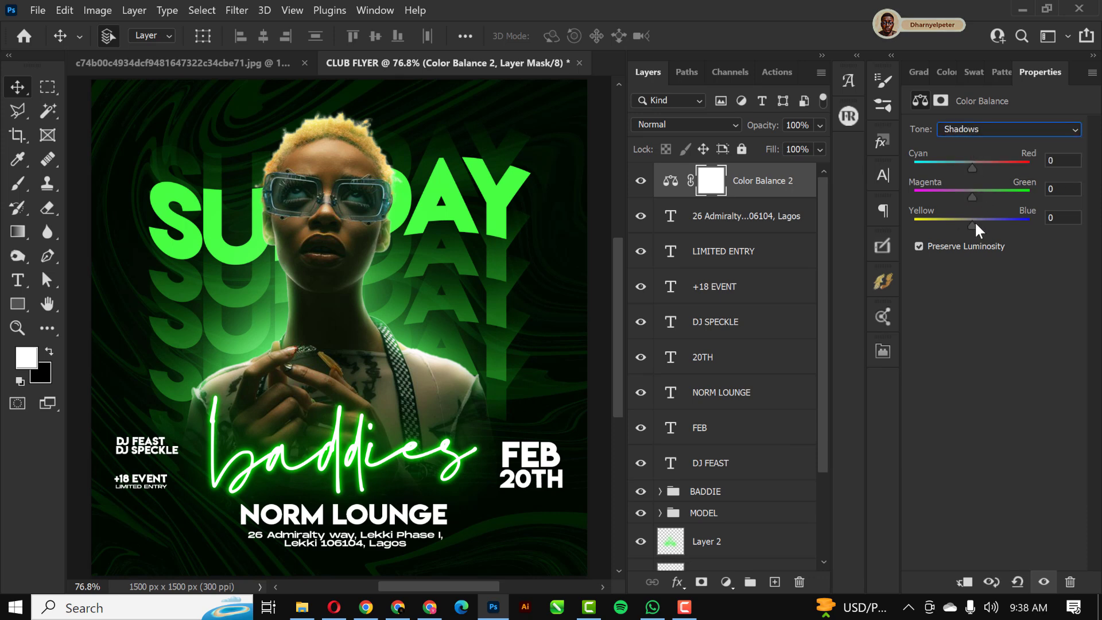
drag(976, 225, 977, 225)
click(1004, 128)
click(977, 167)
drag(972, 198, 979, 198)
Step: Group all the event detail text layers, from the venue address down to DJ FEAST, and name the group INFO
click(743, 225)
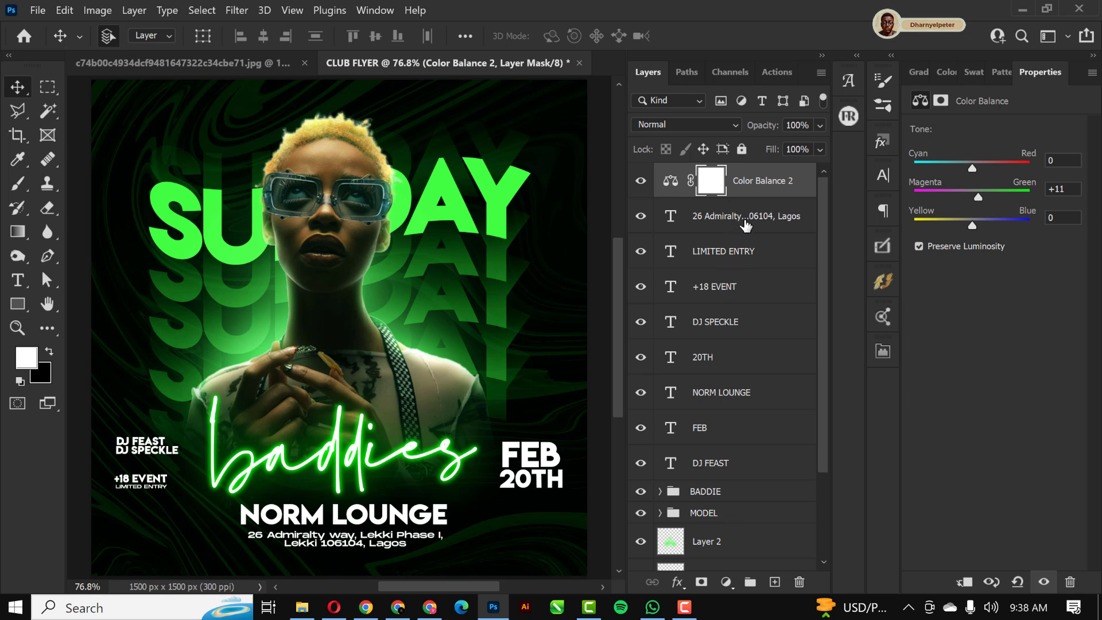
shift+click(721, 464)
key(ctrl+g)
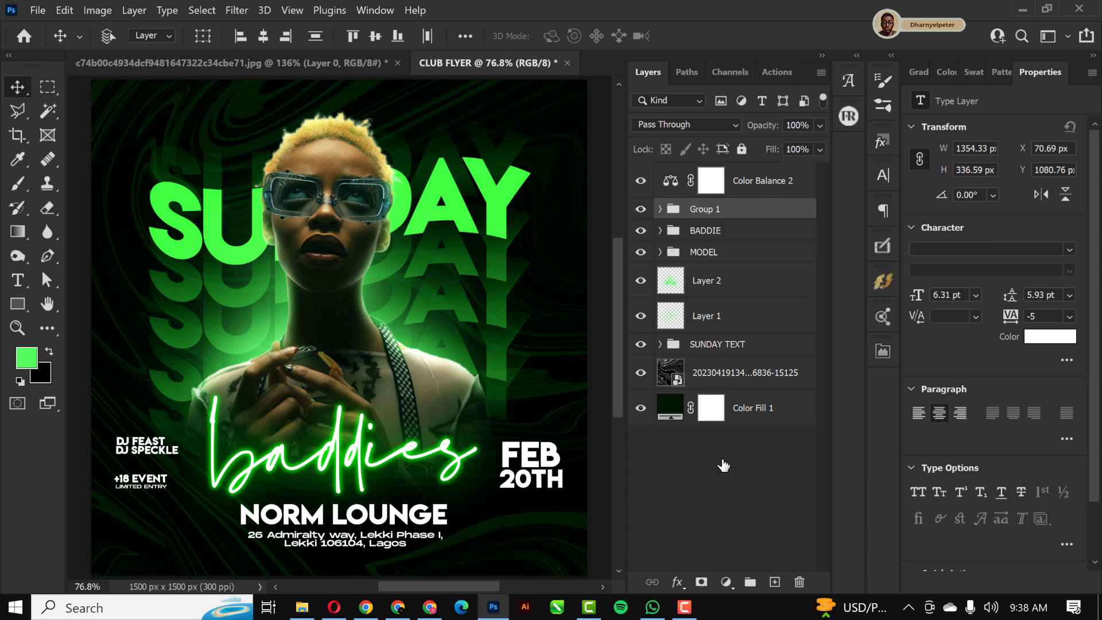
double_click(705, 209)
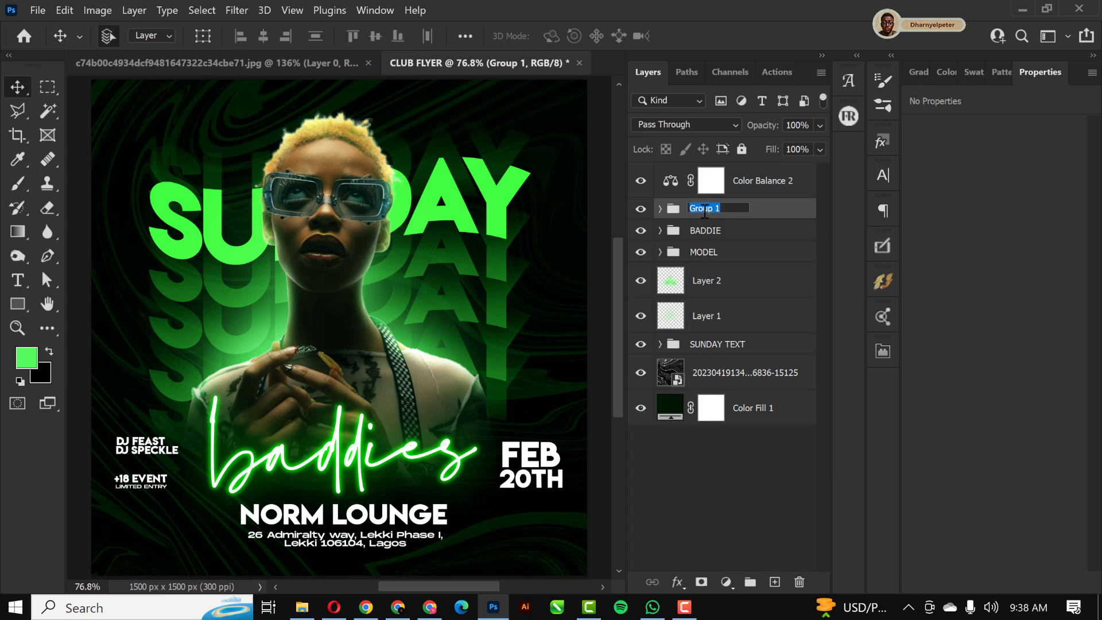
text(INFO)
key(Return)
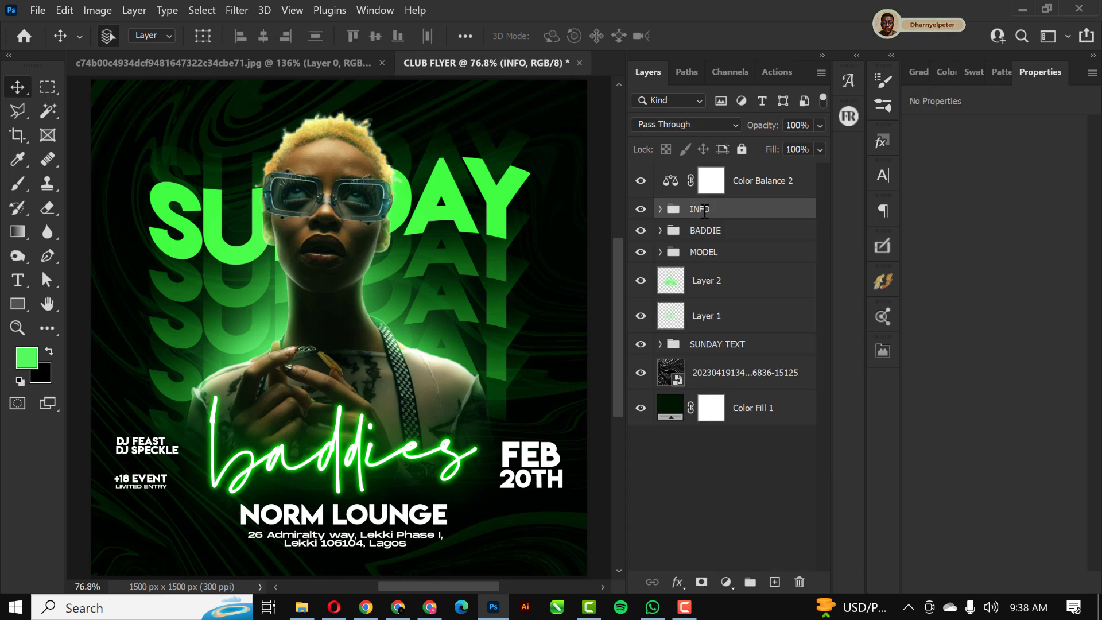
Step: Stamp all visible layers into a new merged layer above the Color Balance adjustment
scroll(310, 344, down, 2)
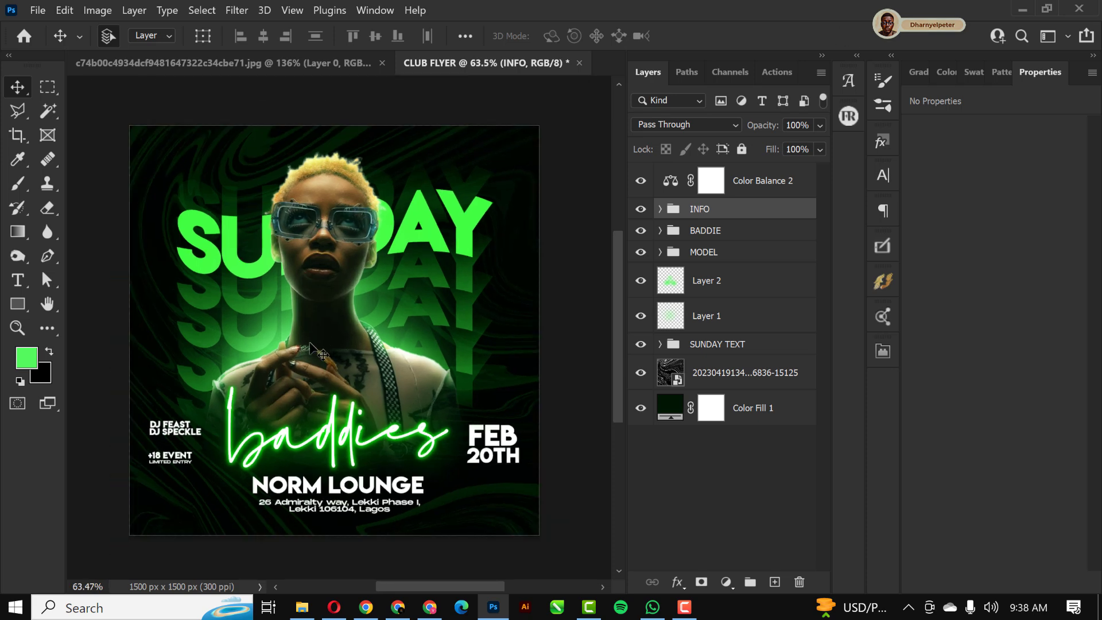
scroll(423, 229, down, 1)
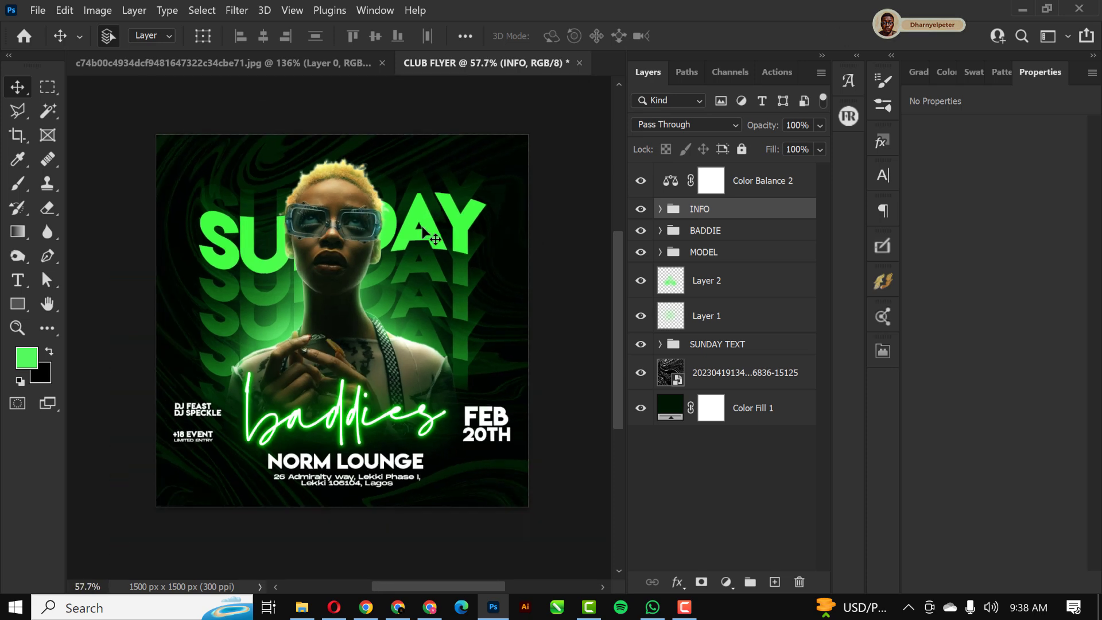
scroll(423, 229, up, 1)
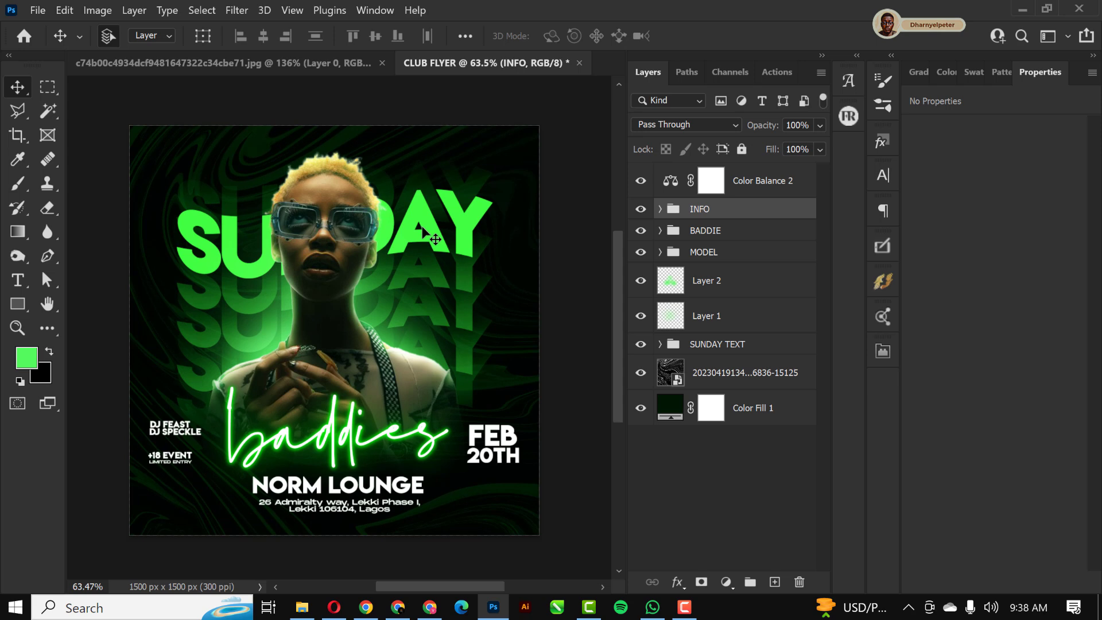
click(539, 198)
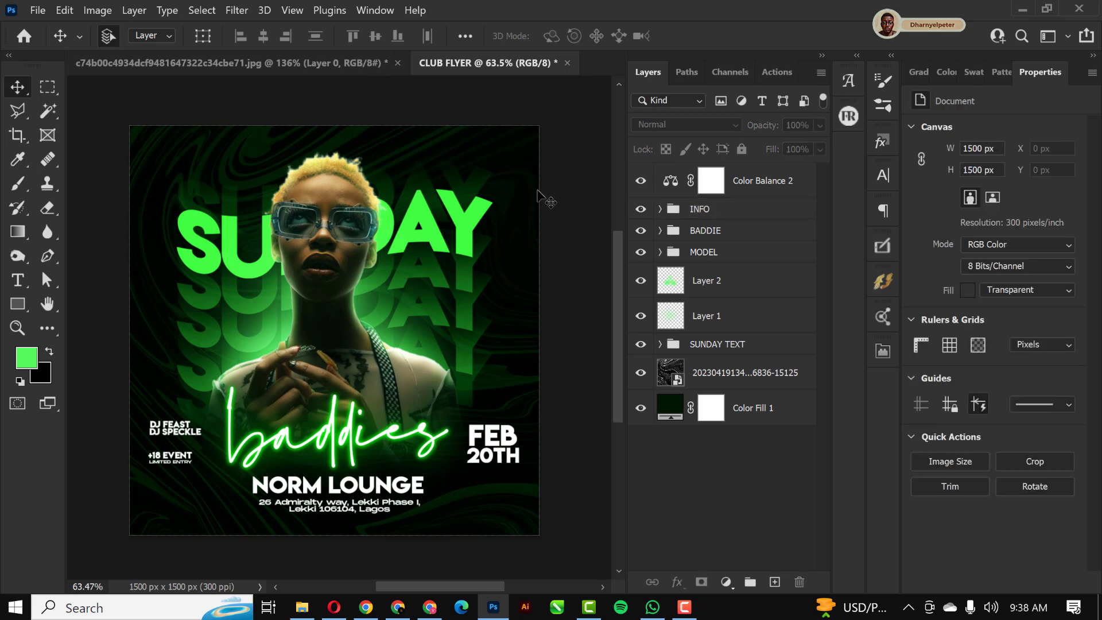
click(768, 184)
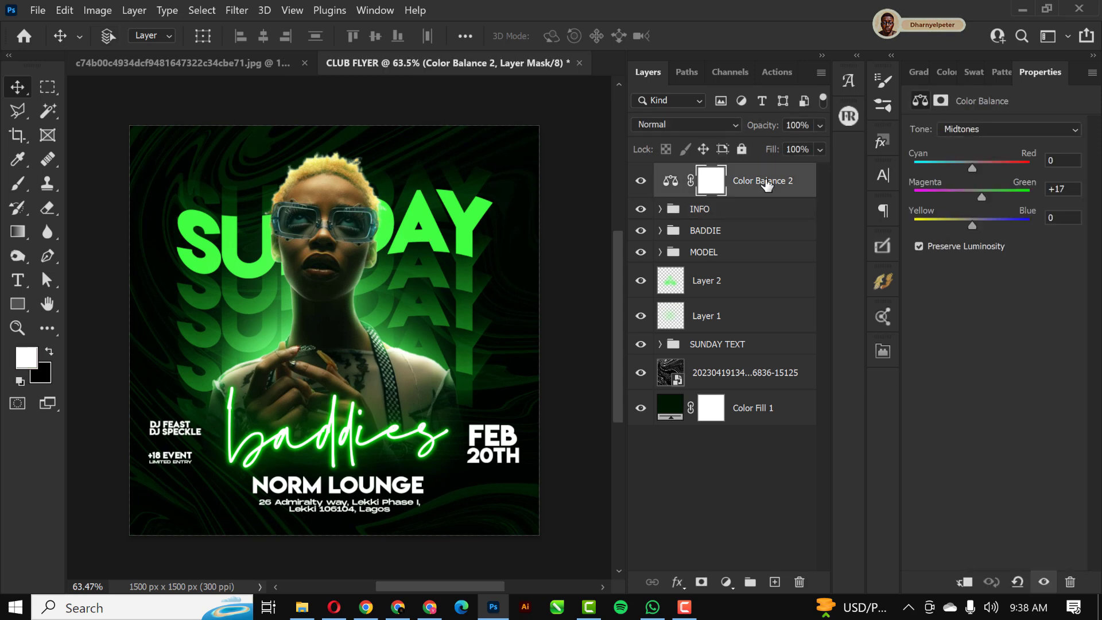
key(ctrl+shift+alt+e)
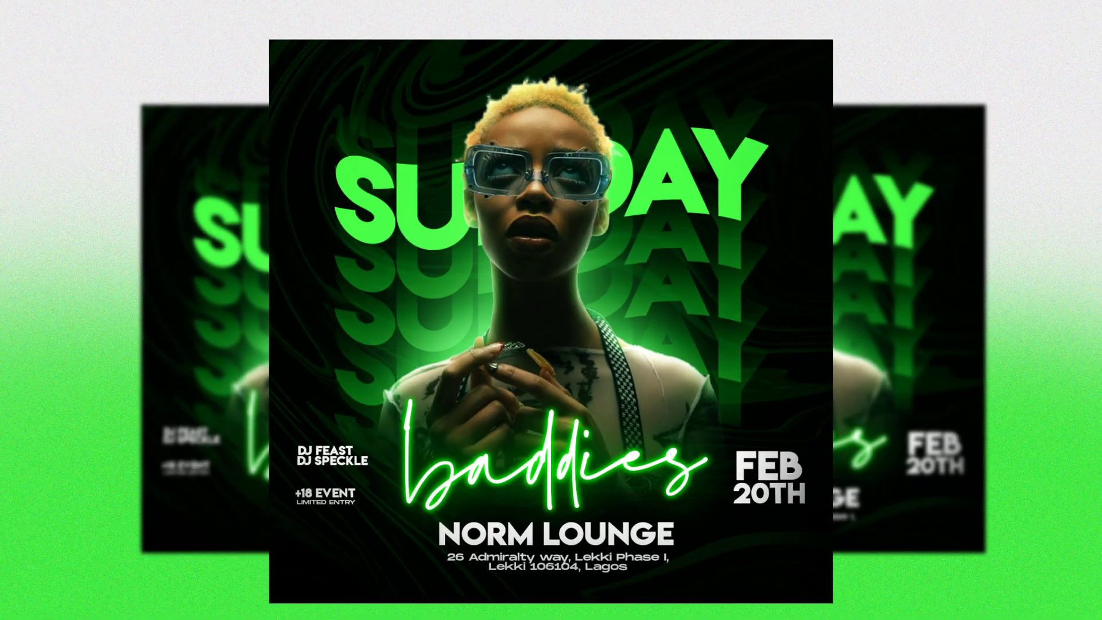